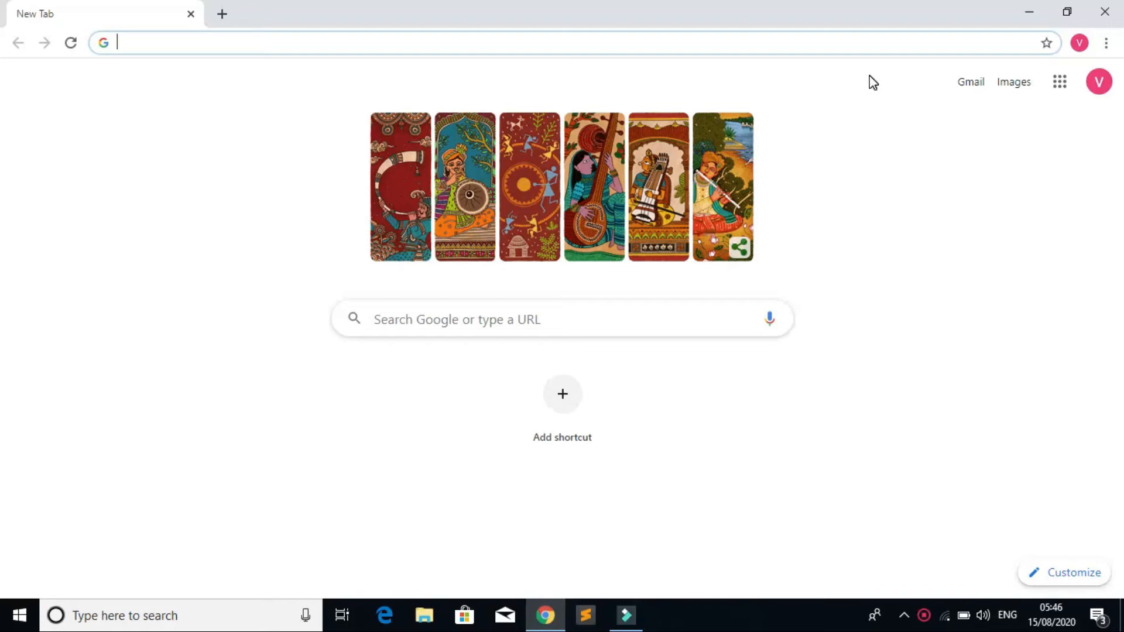
Step: Open Google Drive from the Google apps grid on Chrome's new tab page
{"action": "left_click", "coordinate": [1066, 87]}
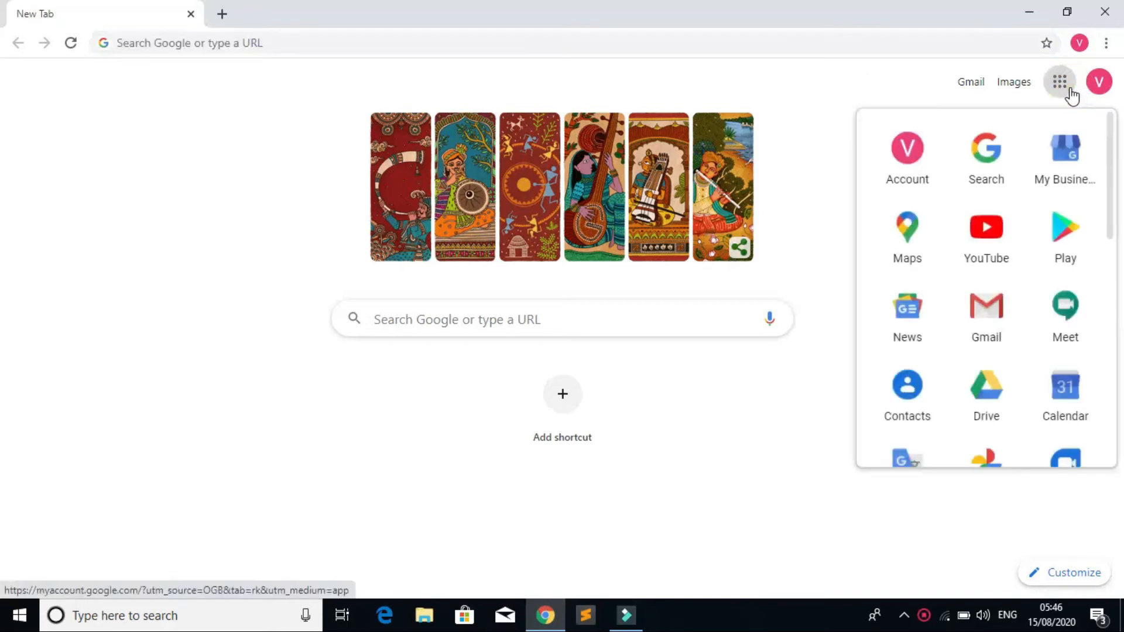
{"action": "scroll", "coordinate": [973, 281], "scroll_direction": "down", "scroll_amount": 4}
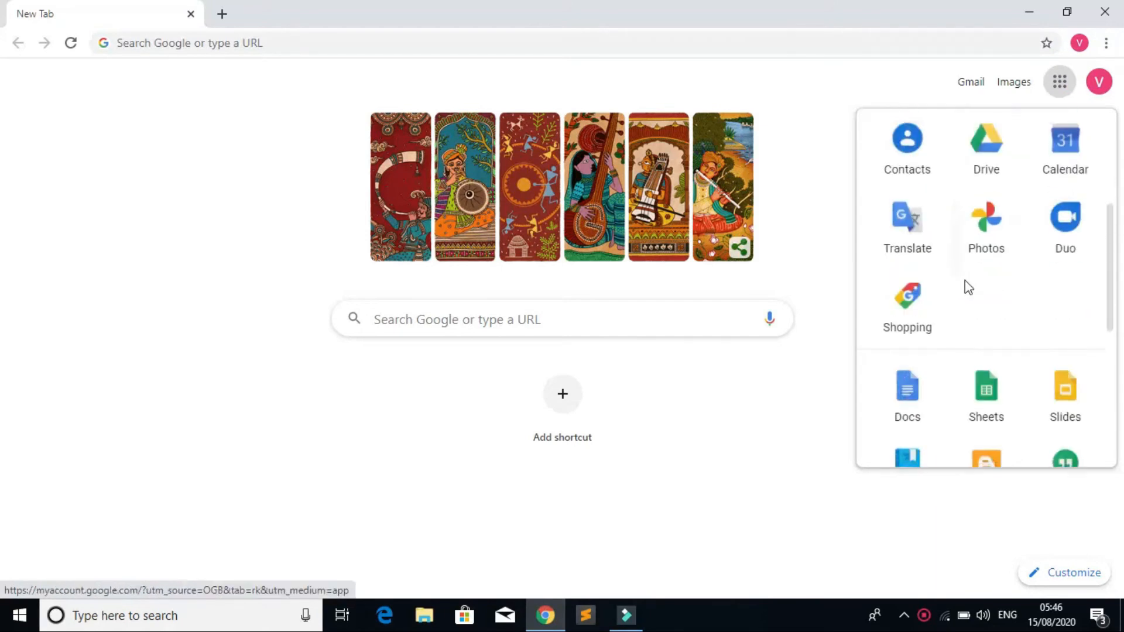
{"action": "scroll", "coordinate": [1030, 282], "scroll_direction": "up", "scroll_amount": 4}
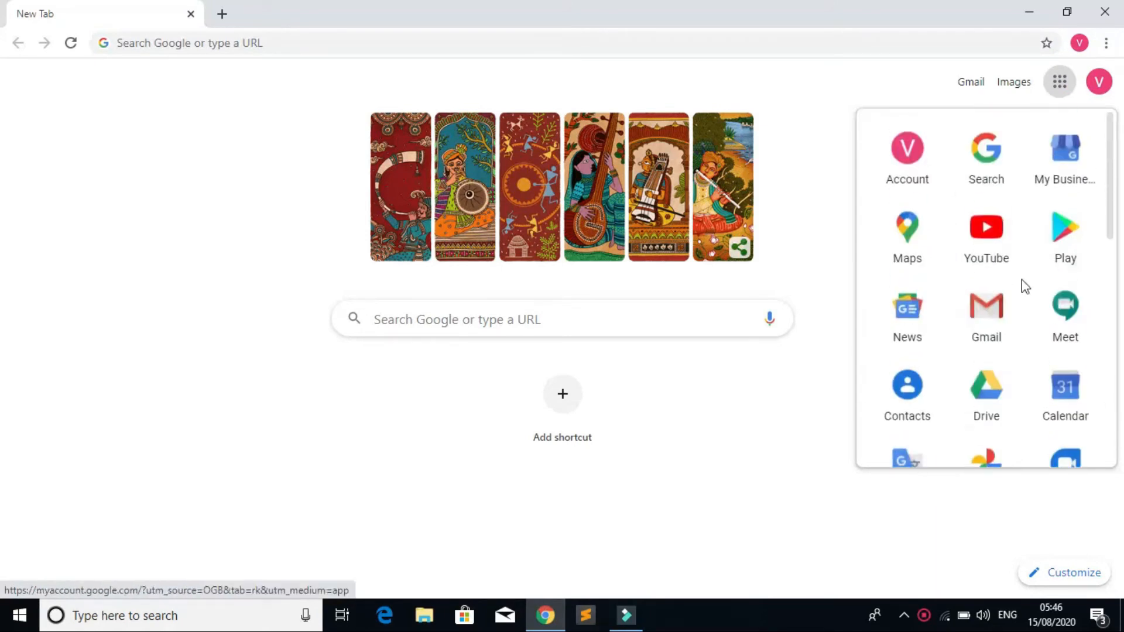
{"action": "scroll", "coordinate": [931, 301], "scroll_direction": "down", "scroll_amount": 1}
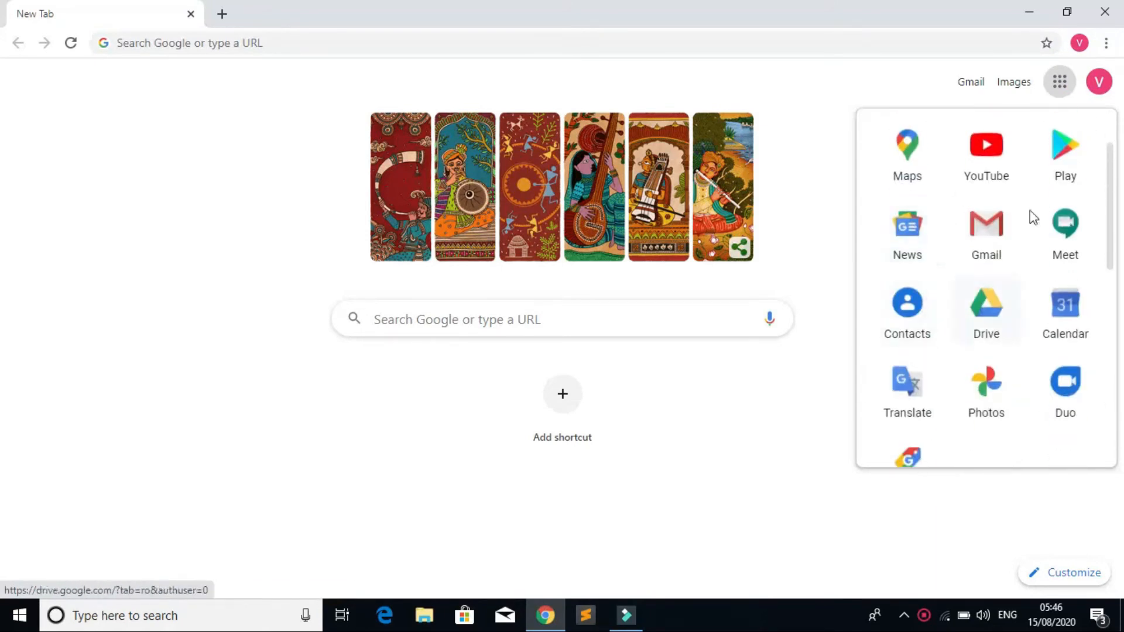
{"action": "left_click", "coordinate": [1060, 82]}
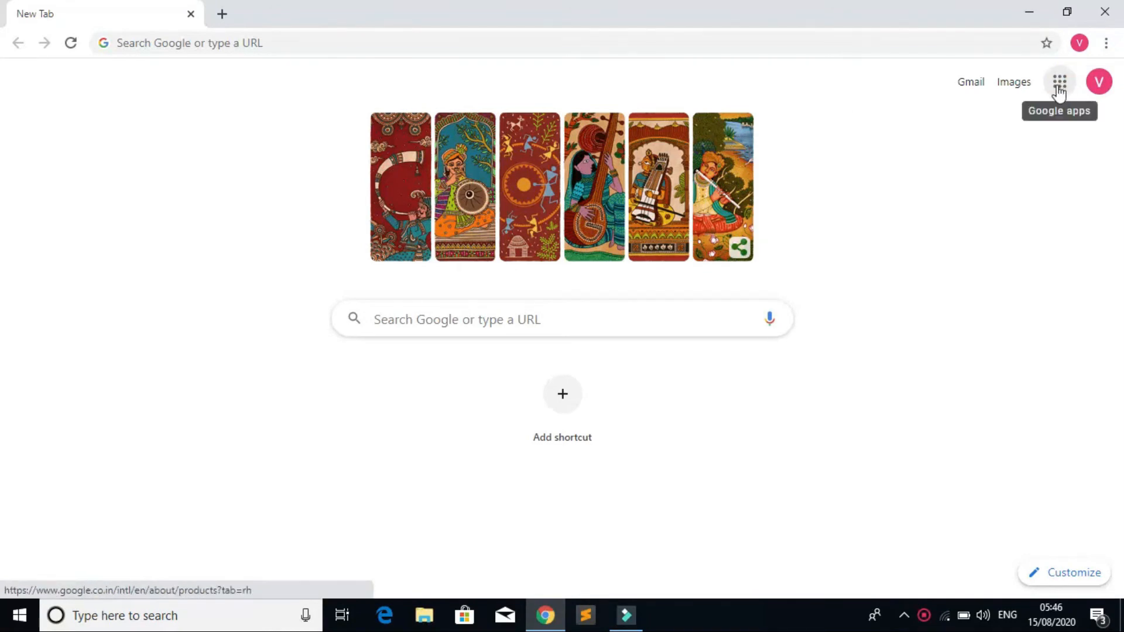
{"action": "left_click", "coordinate": [1060, 83]}
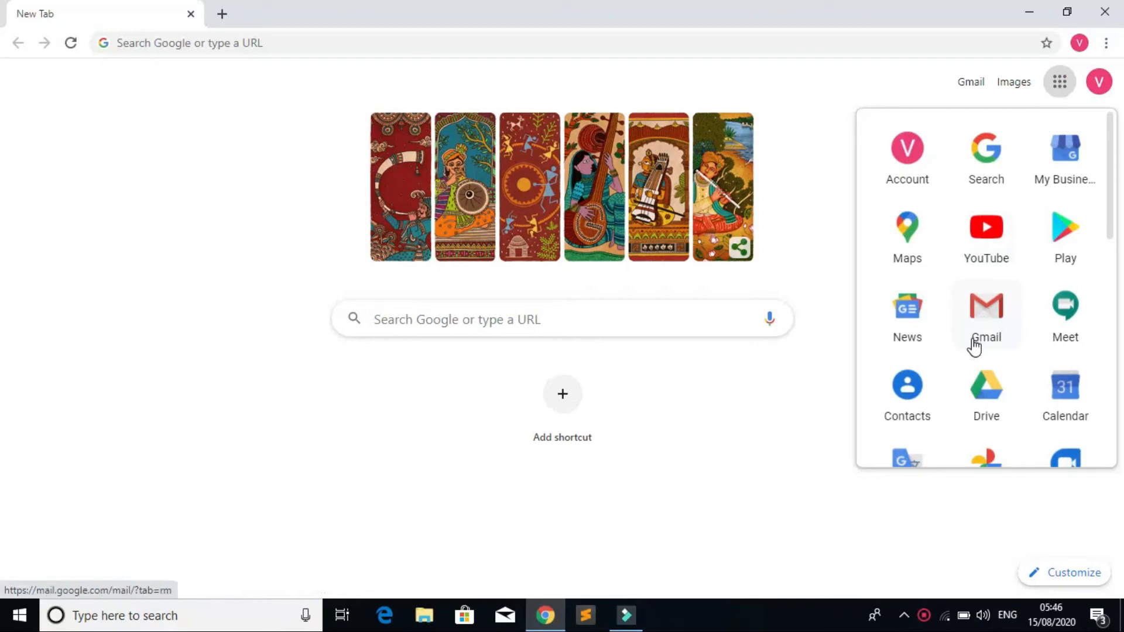
{"action": "left_click", "coordinate": [988, 393]}
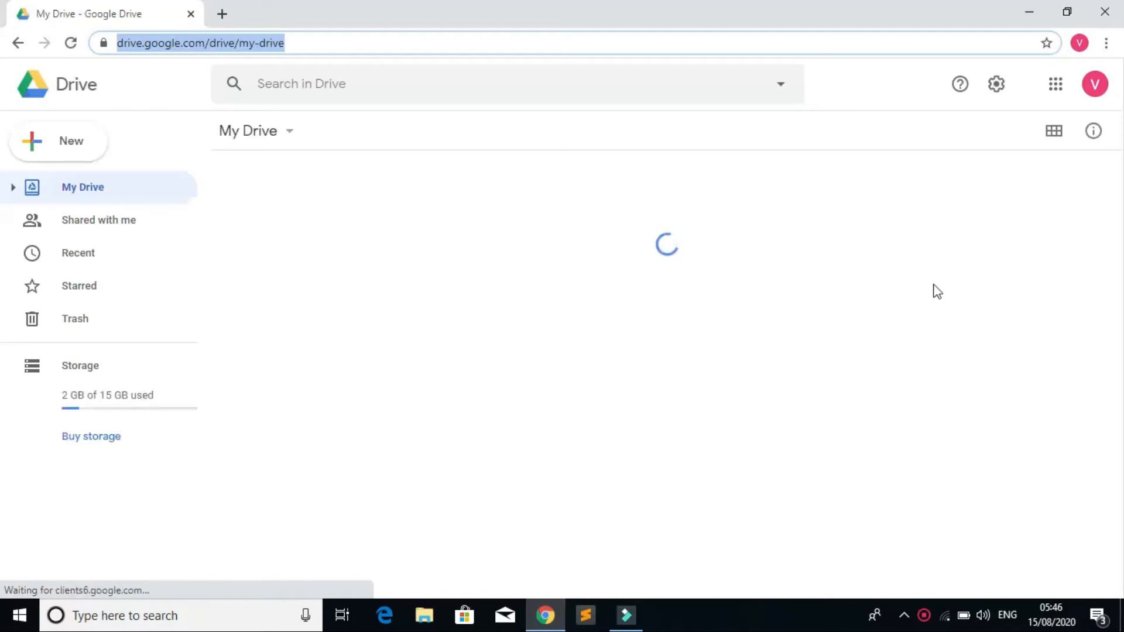
Step: Create a blank form from New > More > Google Forms, then close the extra form tabs
{"action": "left_click", "coordinate": [288, 134]}
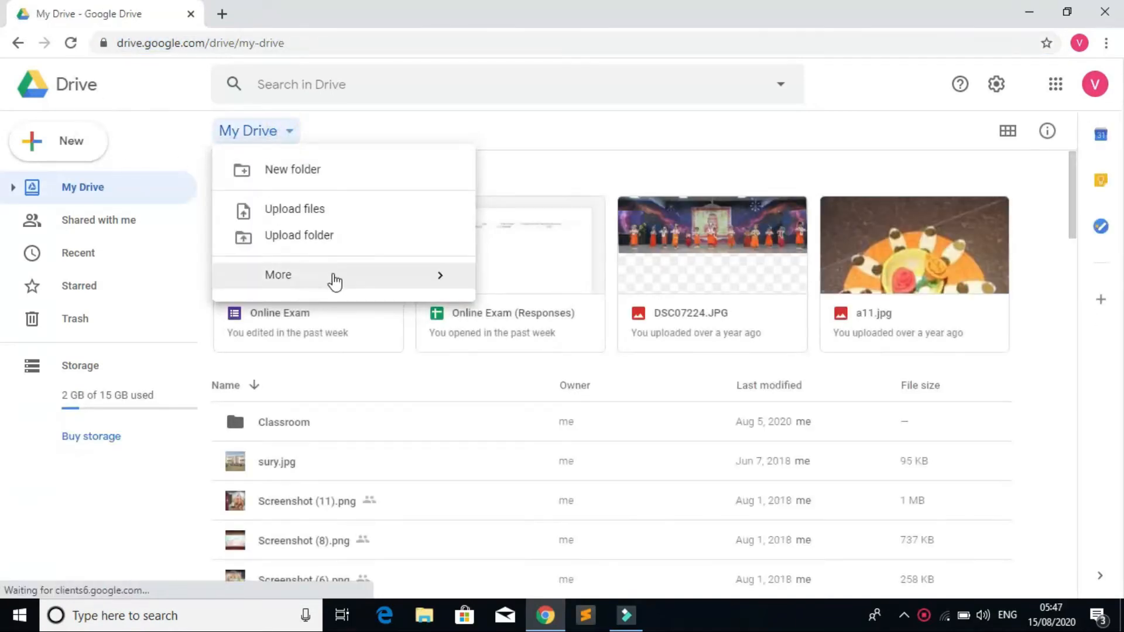
{"action": "mouse_move", "coordinate": [330, 279]}
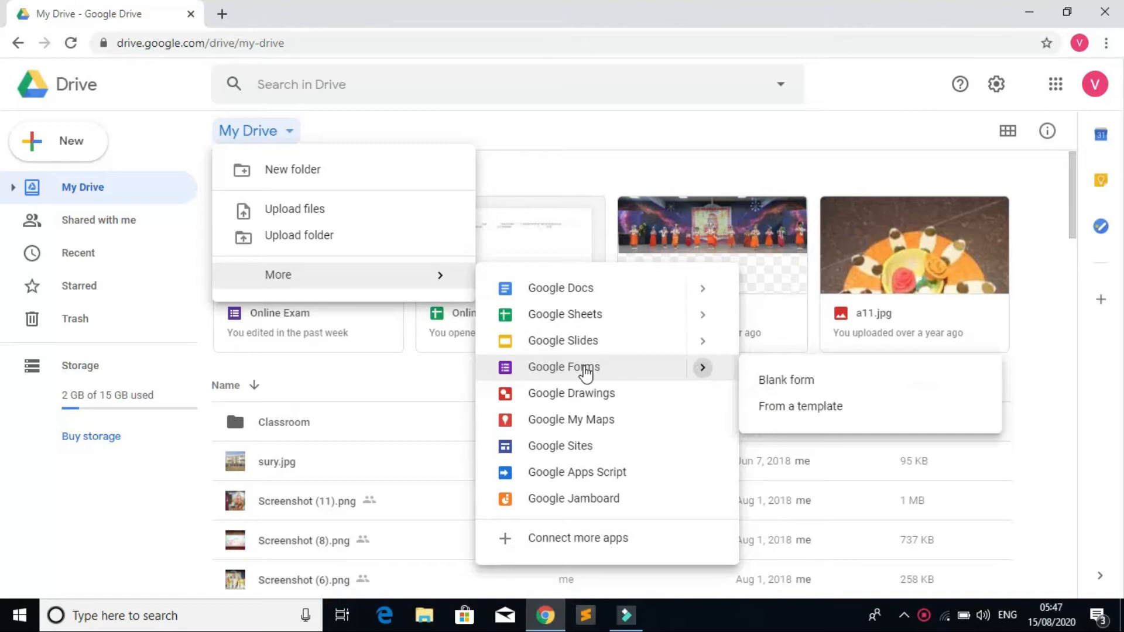
{"action": "left_click", "coordinate": [585, 373]}
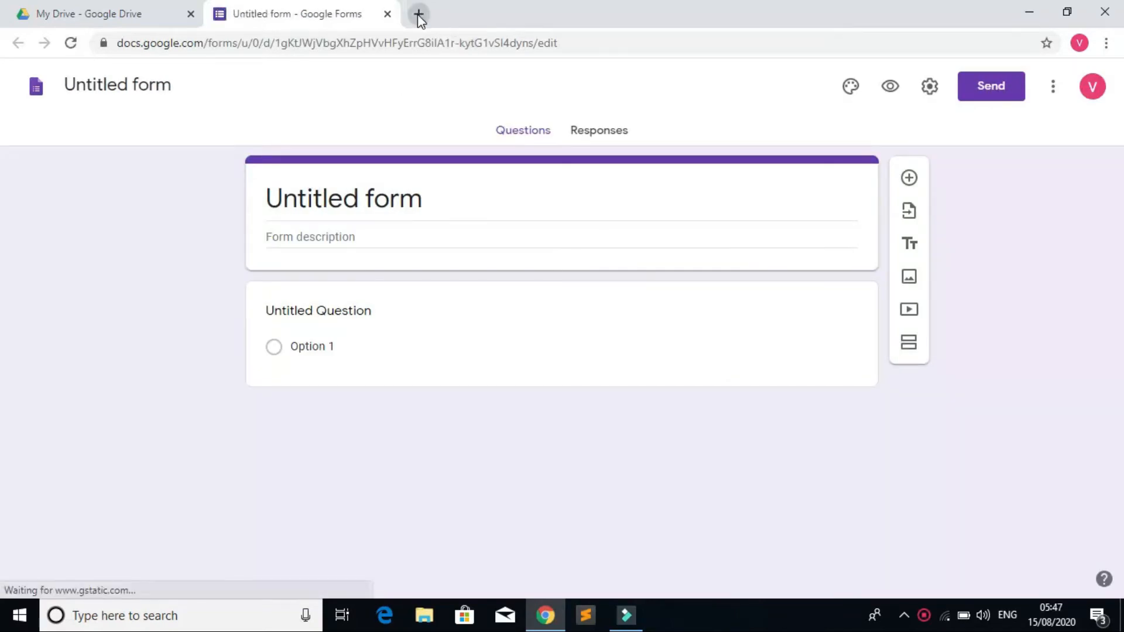
{"action": "left_click", "coordinate": [387, 17]}
{"action": "left_click", "coordinate": [386, 17]}
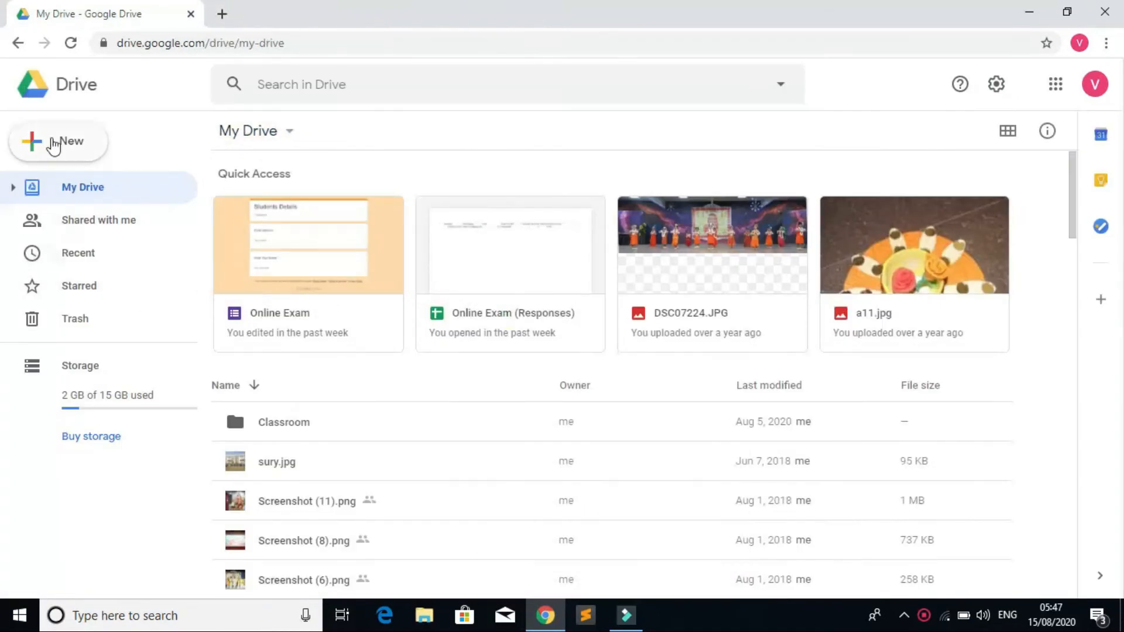
Step: Reload Google Drive in a new tab and create a new Google Form from New > More
{"action": "left_click", "coordinate": [50, 146]}
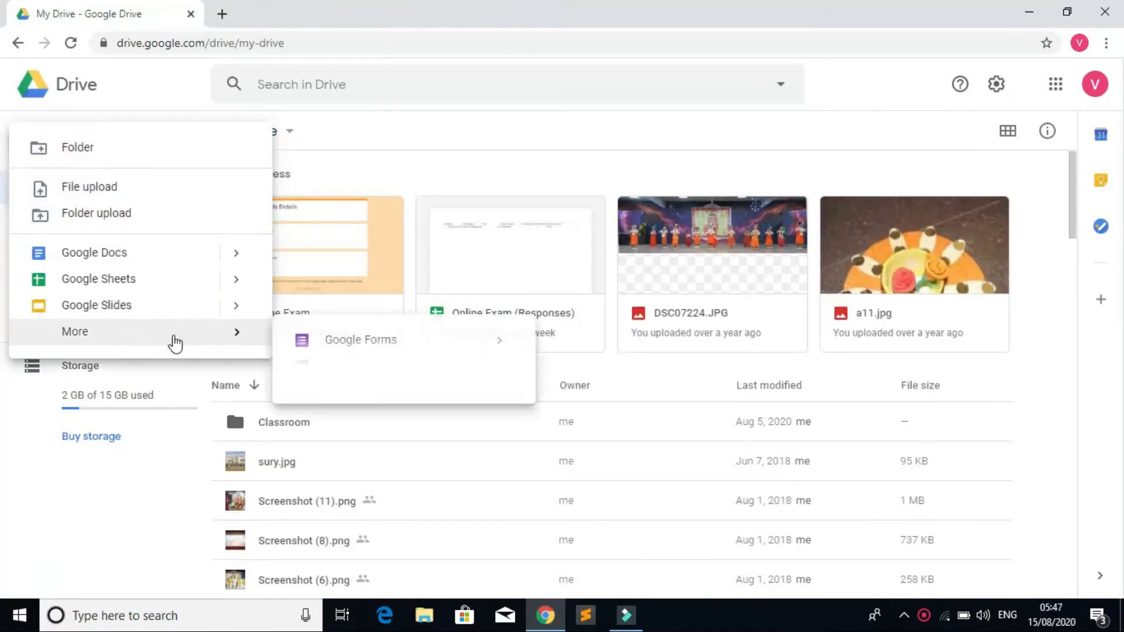
{"action": "mouse_move", "coordinate": [183, 340]}
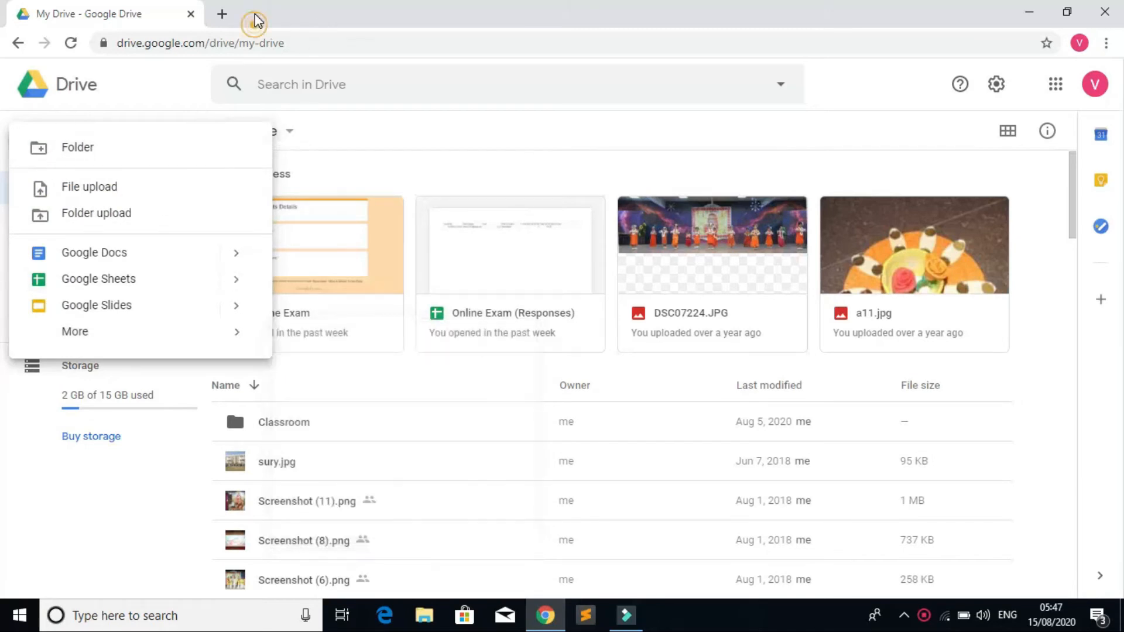
{"action": "left_click", "coordinate": [226, 16]}
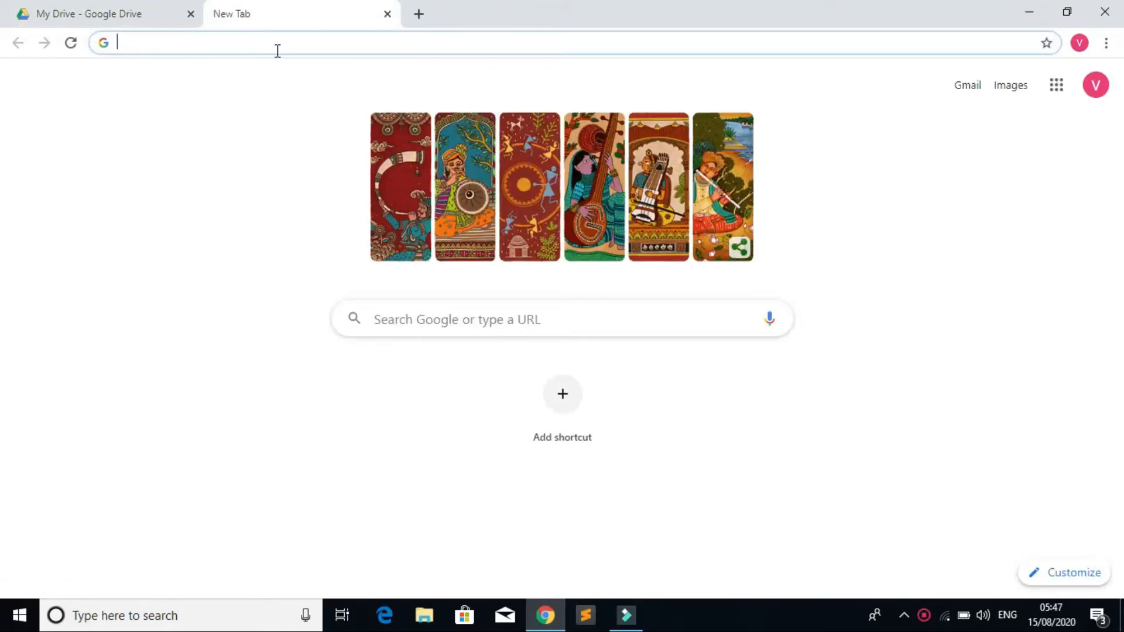
{"action": "type", "text": "drive.google.com"}
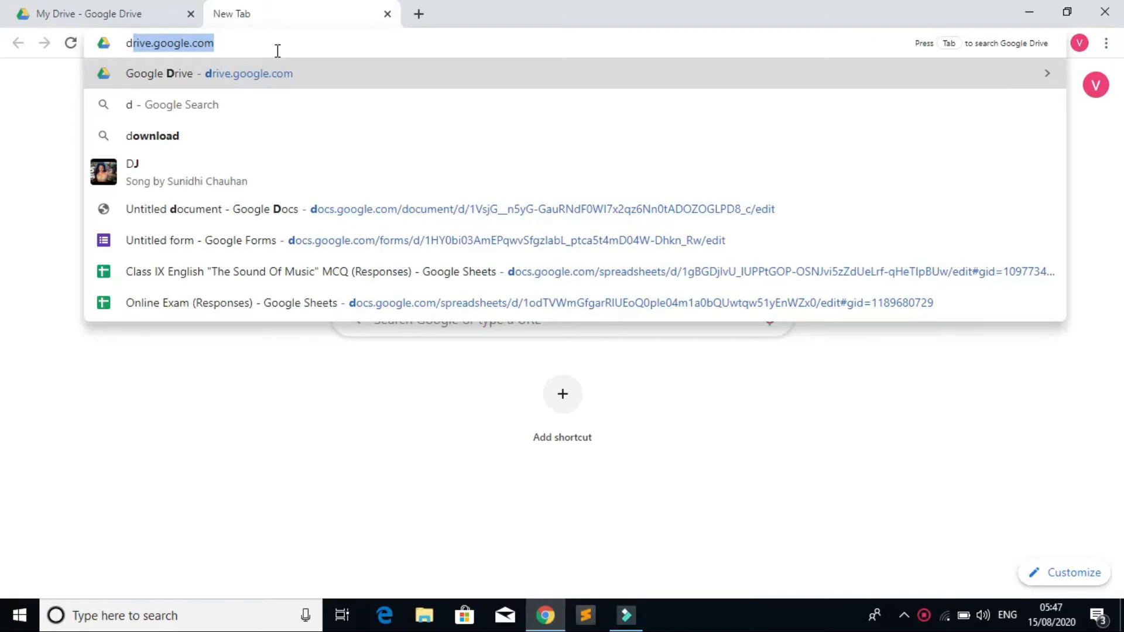
{"action": "key", "text": "Return"}
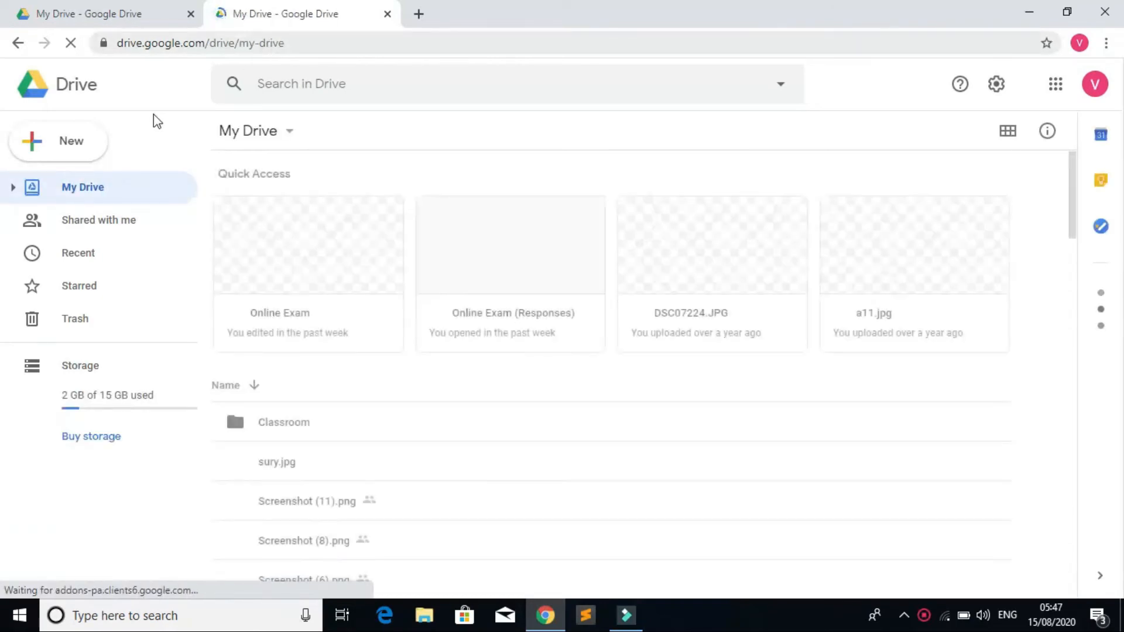
{"action": "left_click", "coordinate": [31, 145]}
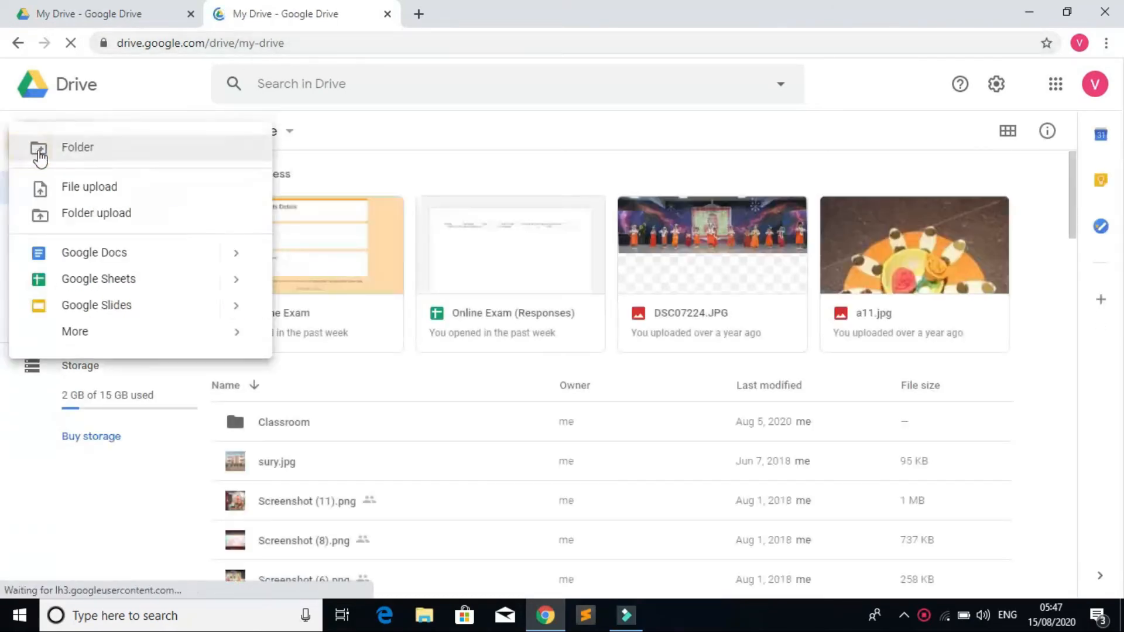
{"action": "mouse_move", "coordinate": [251, 333]}
{"action": "left_click", "coordinate": [367, 348]}
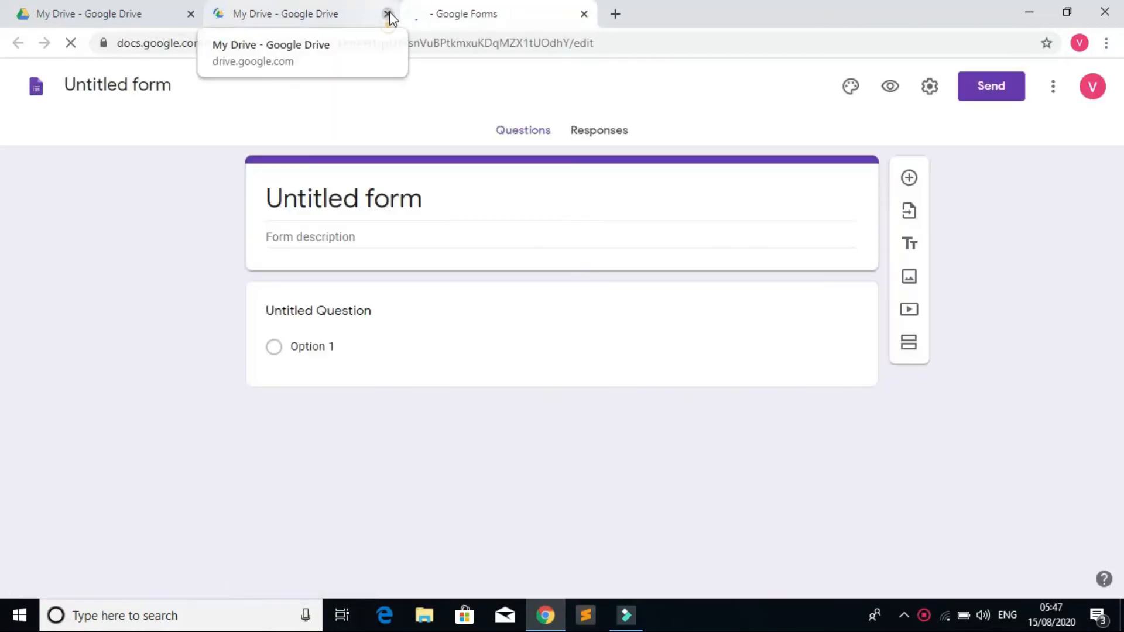
Step: Close the extra My Drive tab and rename 'Untitled form' to 'Computer Exam'
{"action": "left_click", "coordinate": [387, 14]}
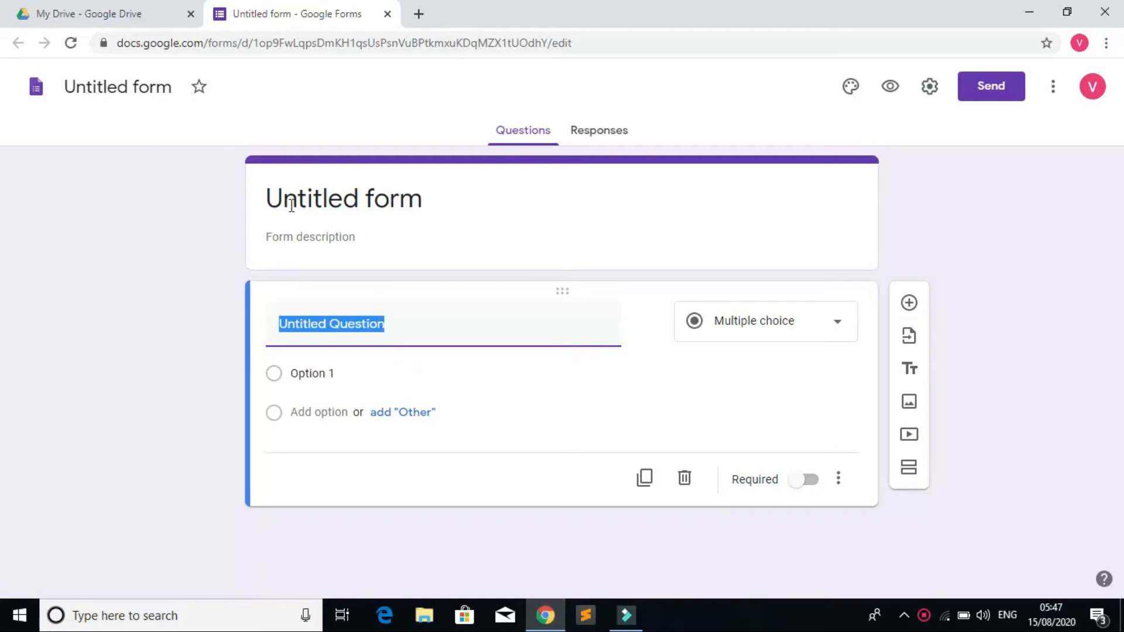
{"action": "left_click", "coordinate": [150, 84]}
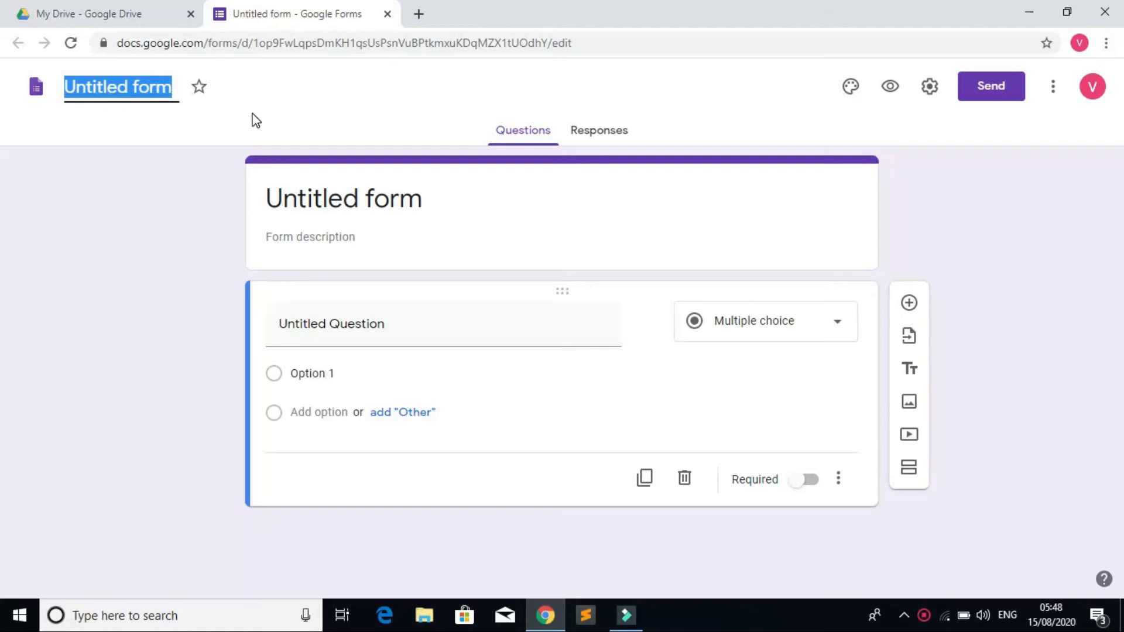
{"action": "type", "text": "Co"}
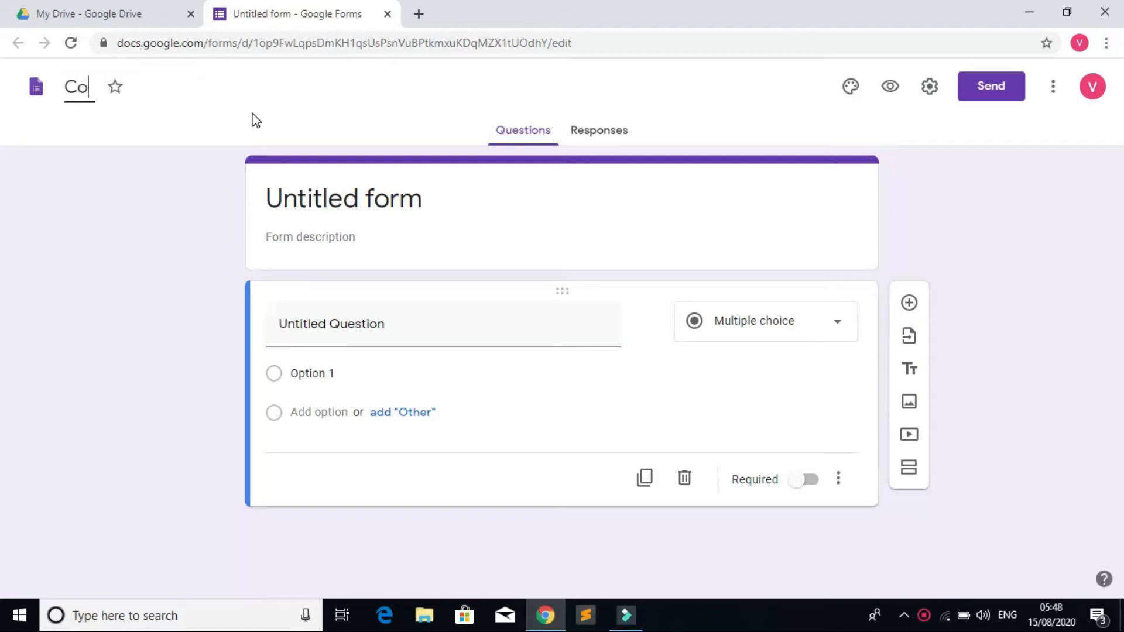
{"action": "type", "text": "mputer Exam"}
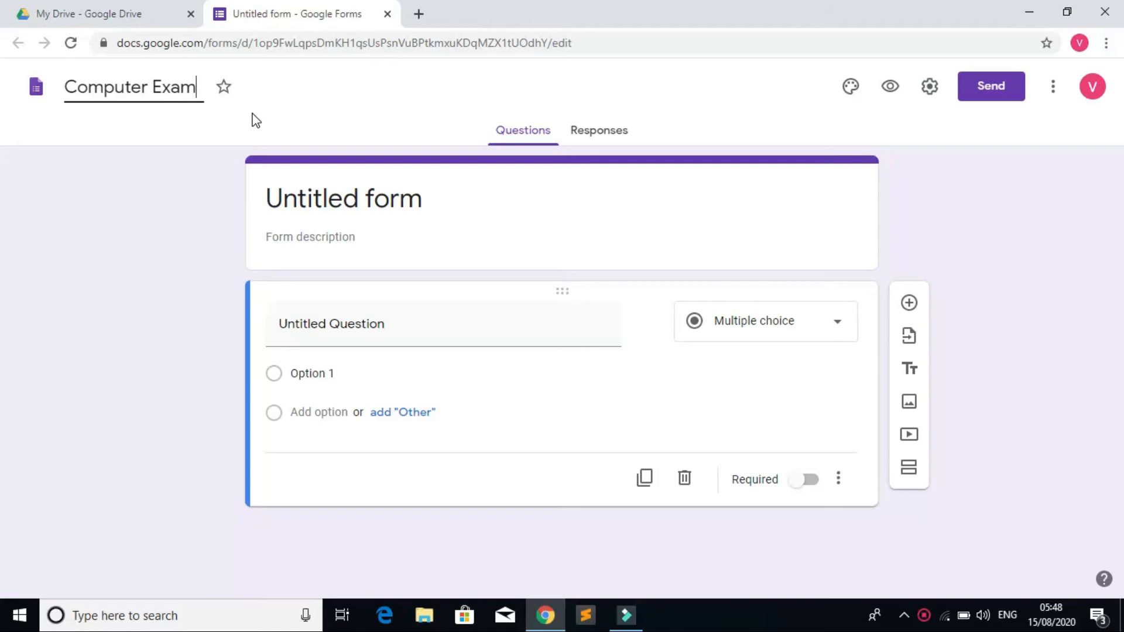
{"action": "left_click", "coordinate": [470, 184]}
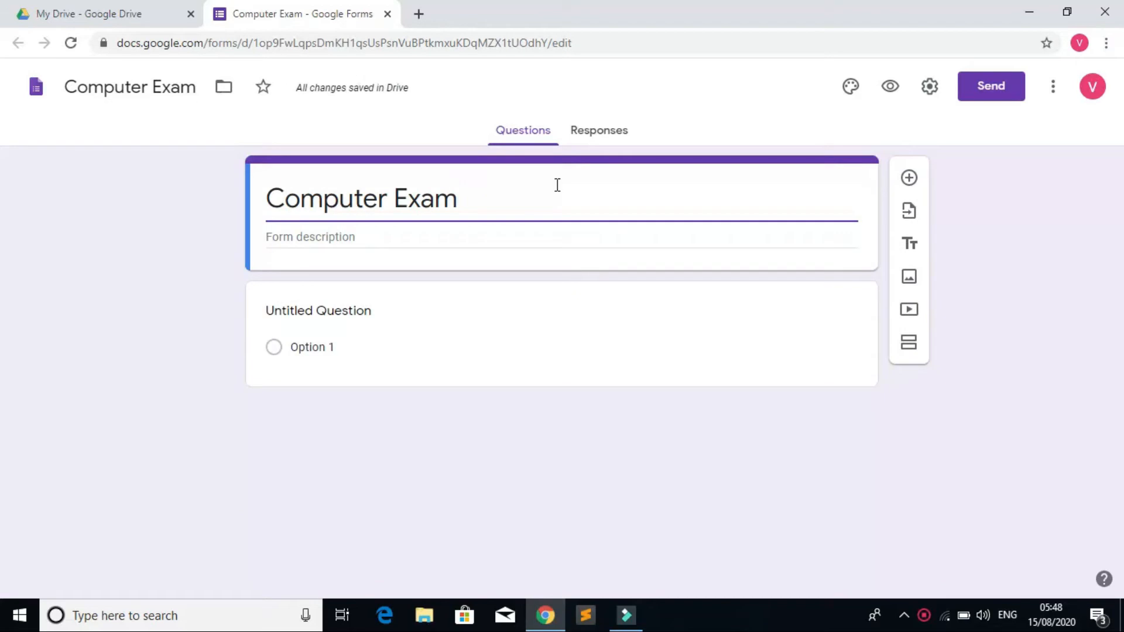
{"action": "left_click", "coordinate": [351, 239]}
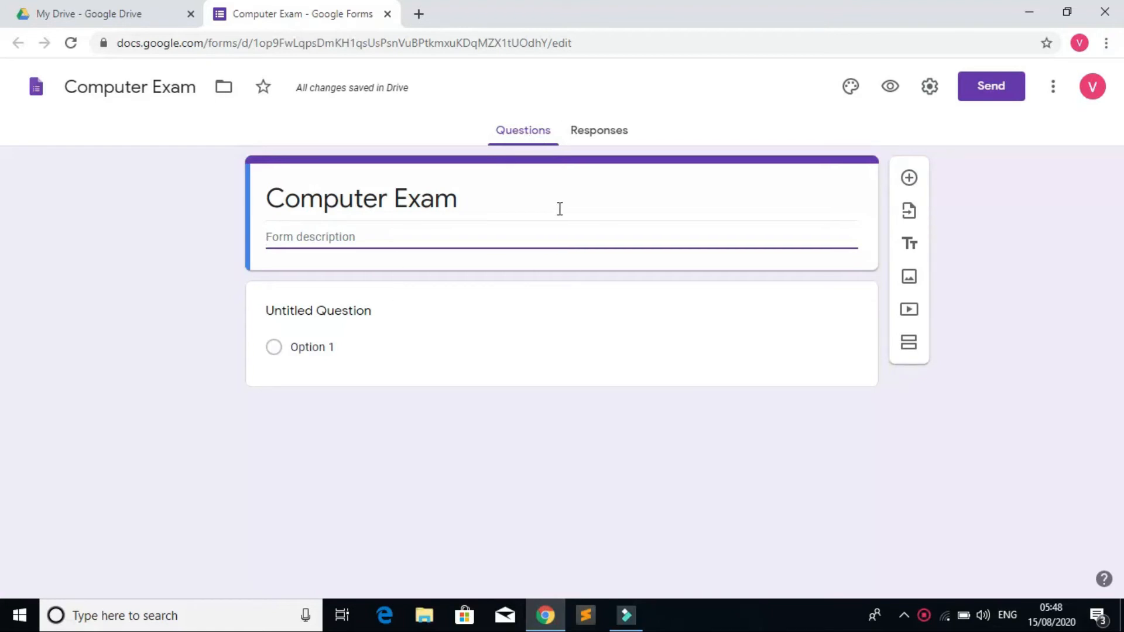
{"action": "left_click", "coordinate": [597, 138]}
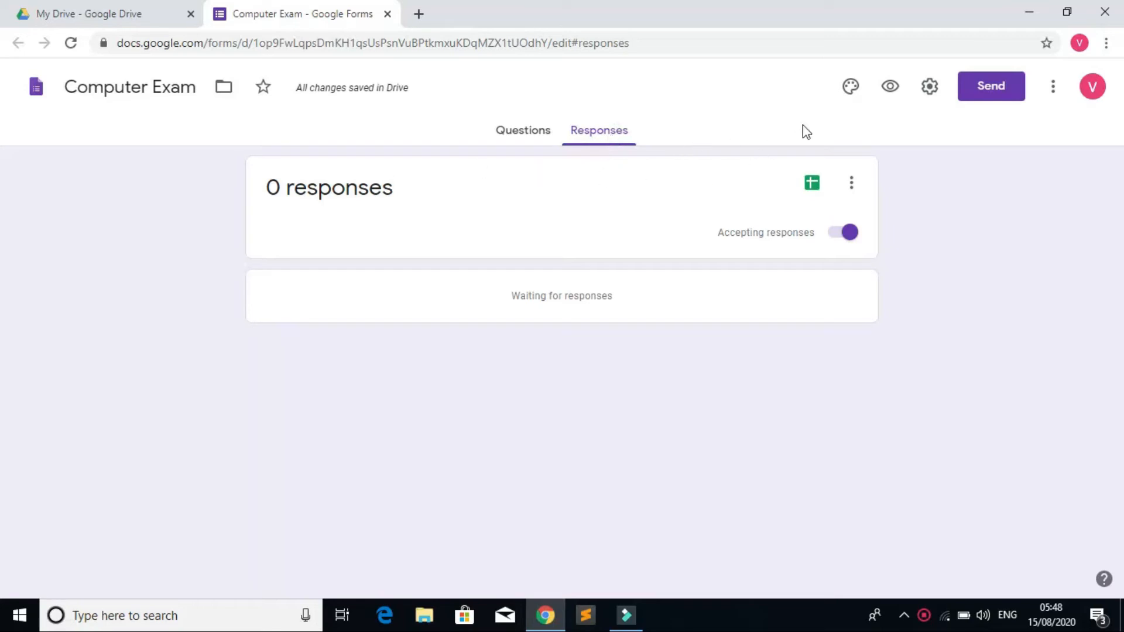
Step: Link responses to a new 'Computer Exam (Responses)' spreadsheet, then close the spreadsheet tab
{"action": "left_click", "coordinate": [808, 187]}
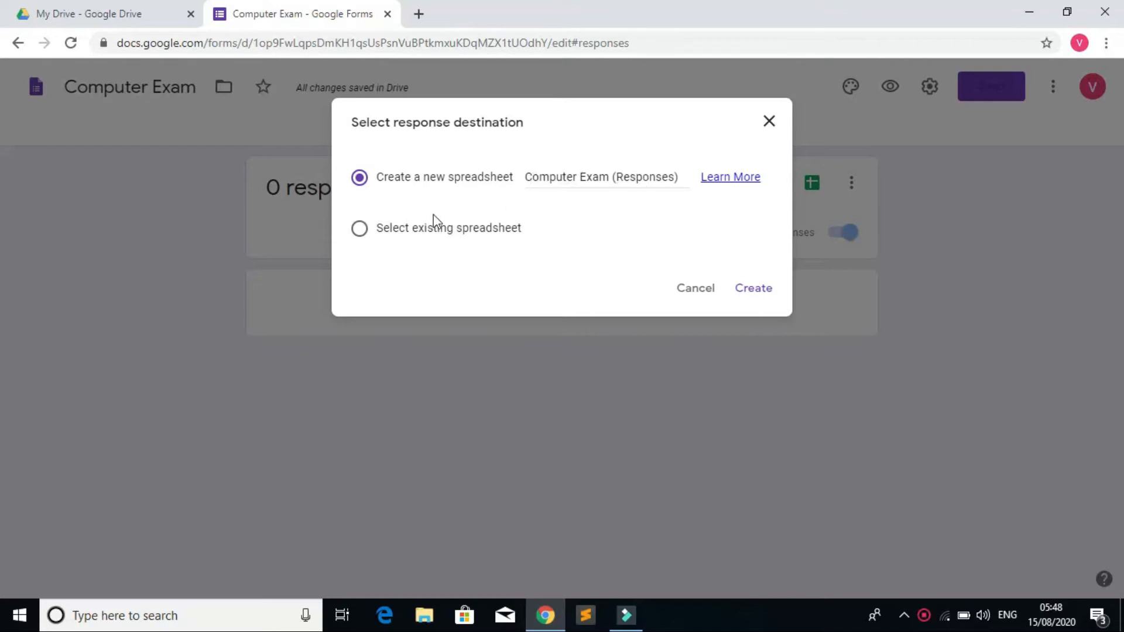
{"action": "left_click", "coordinate": [362, 232]}
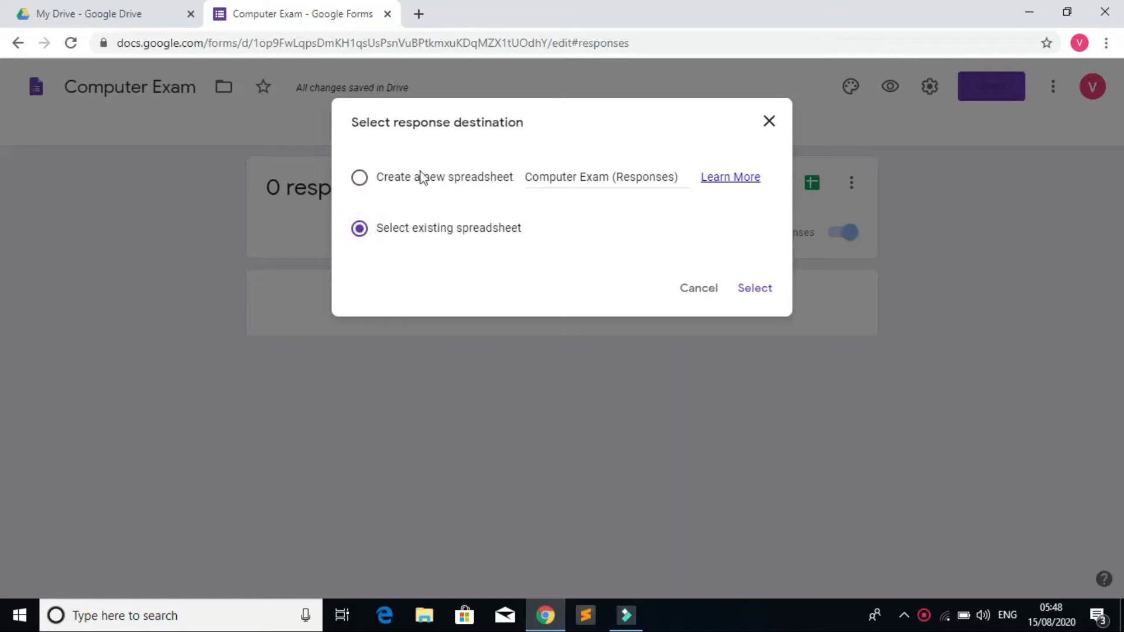
{"action": "left_click", "coordinate": [360, 179]}
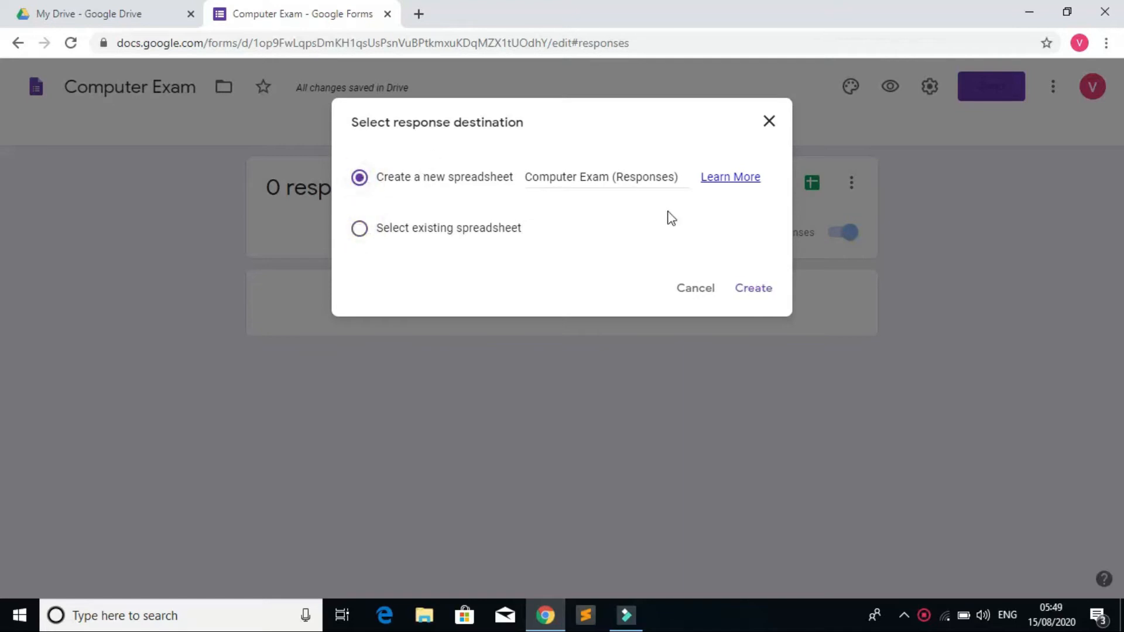
{"action": "left_click", "coordinate": [754, 290]}
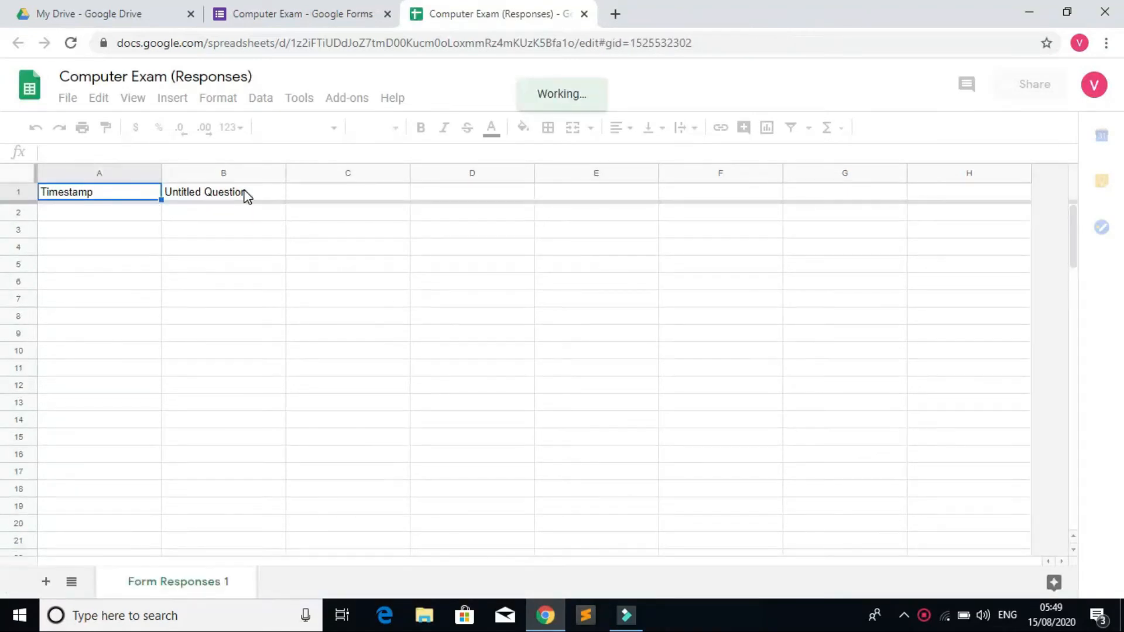
{"action": "left_click", "coordinate": [586, 16]}
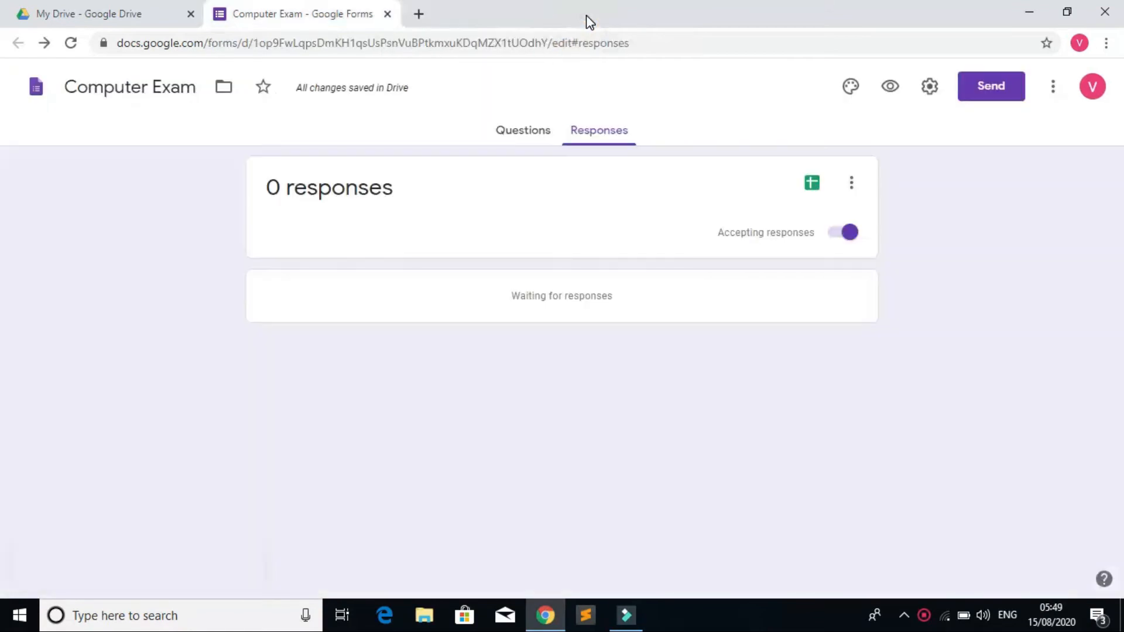
Step: Set the form's theme colour to orange with the darker peach background
{"action": "left_click", "coordinate": [539, 131]}
{"action": "left_click", "coordinate": [850, 89]}
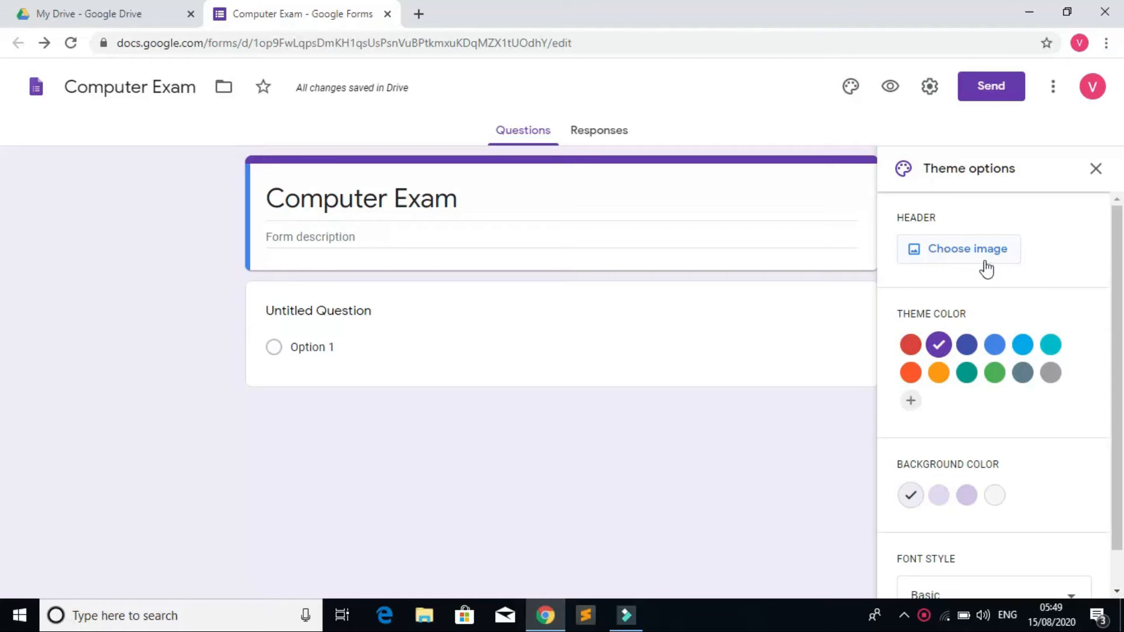
{"action": "left_click", "coordinate": [967, 346]}
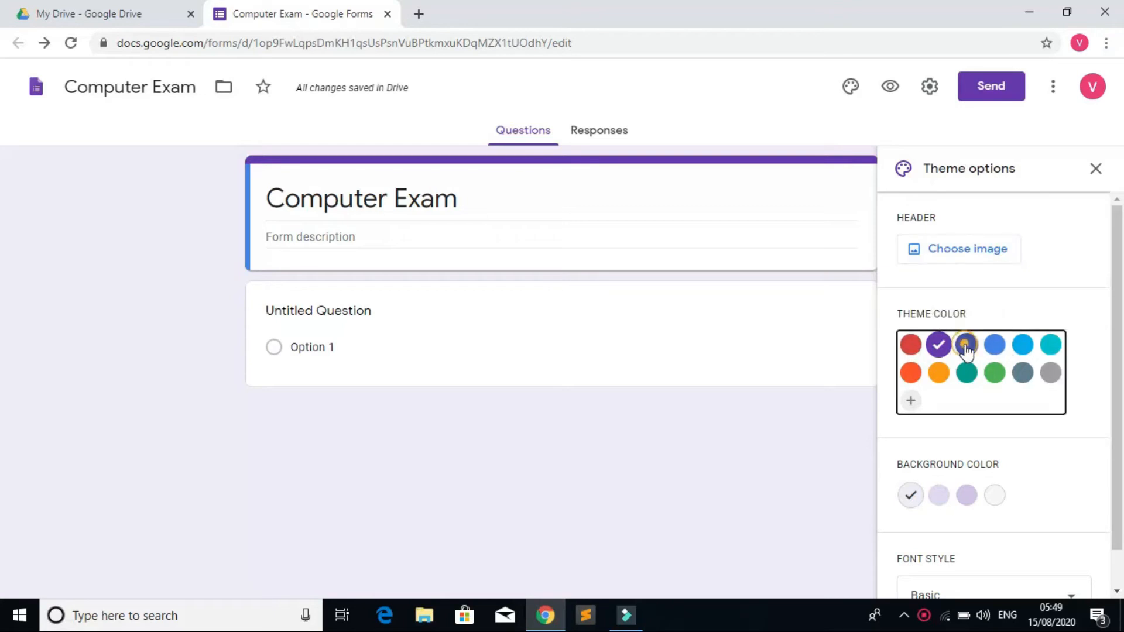
{"action": "left_click", "coordinate": [995, 348]}
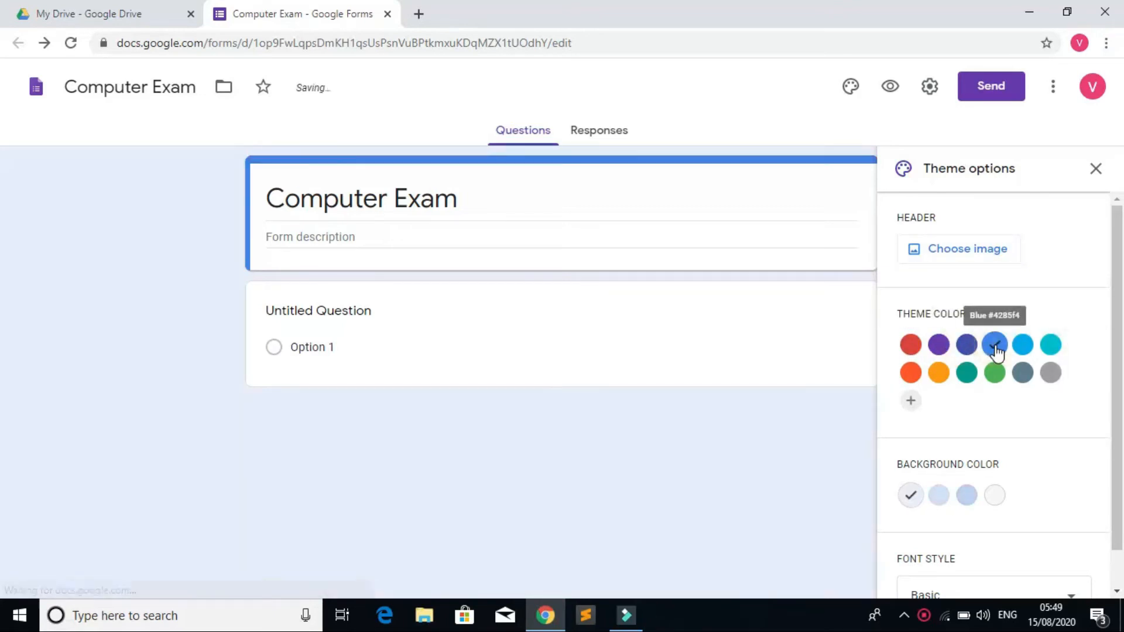
{"action": "left_click", "coordinate": [1023, 351]}
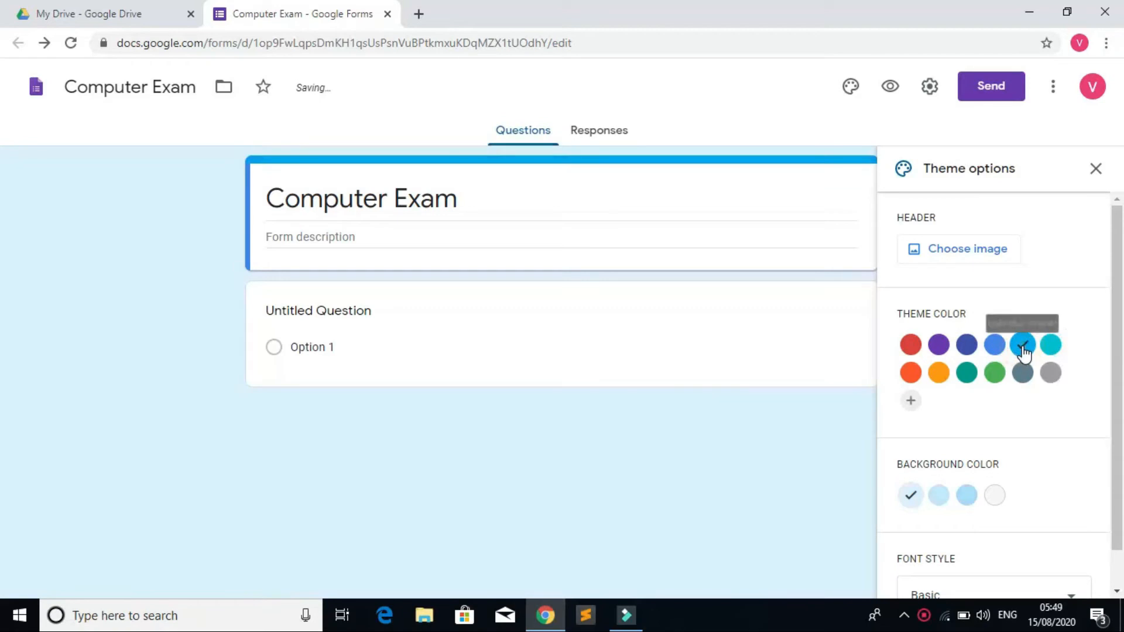
{"action": "left_click", "coordinate": [938, 376]}
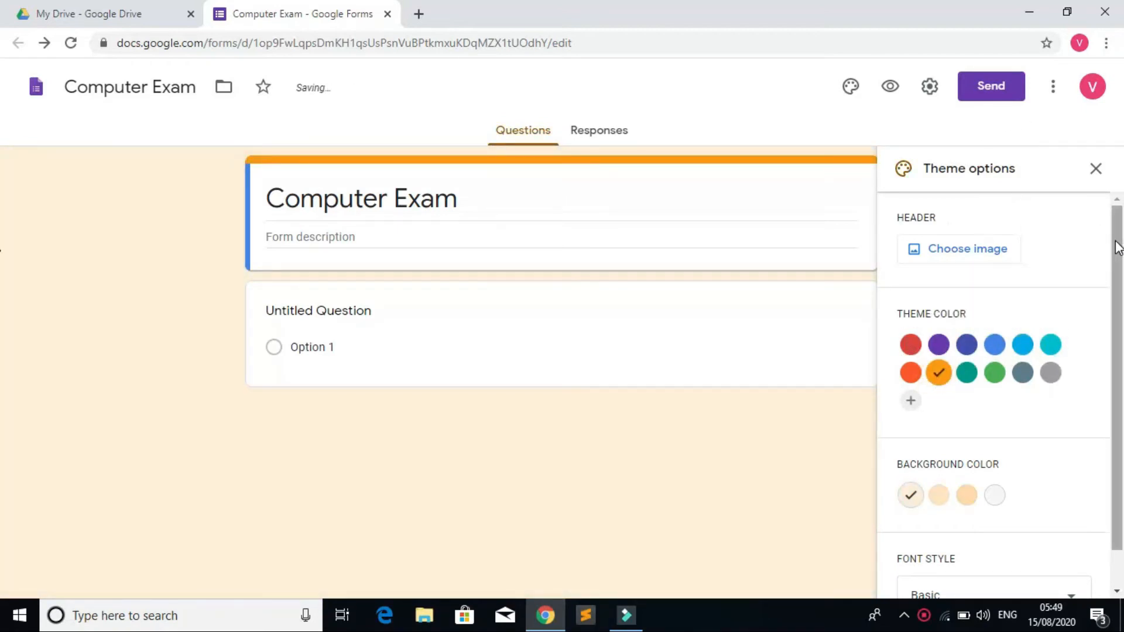
{"action": "left_click_drag", "start_coordinate": [1118, 245], "coordinate": [1119, 282]}
{"action": "left_click", "coordinate": [937, 457]}
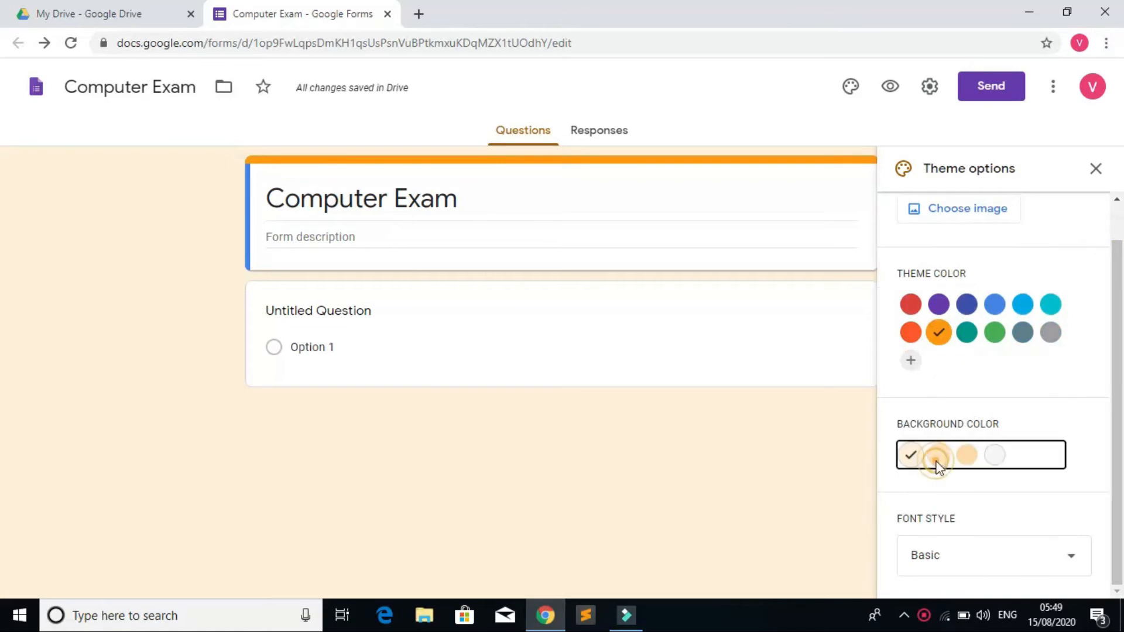
{"action": "left_click", "coordinate": [968, 458]}
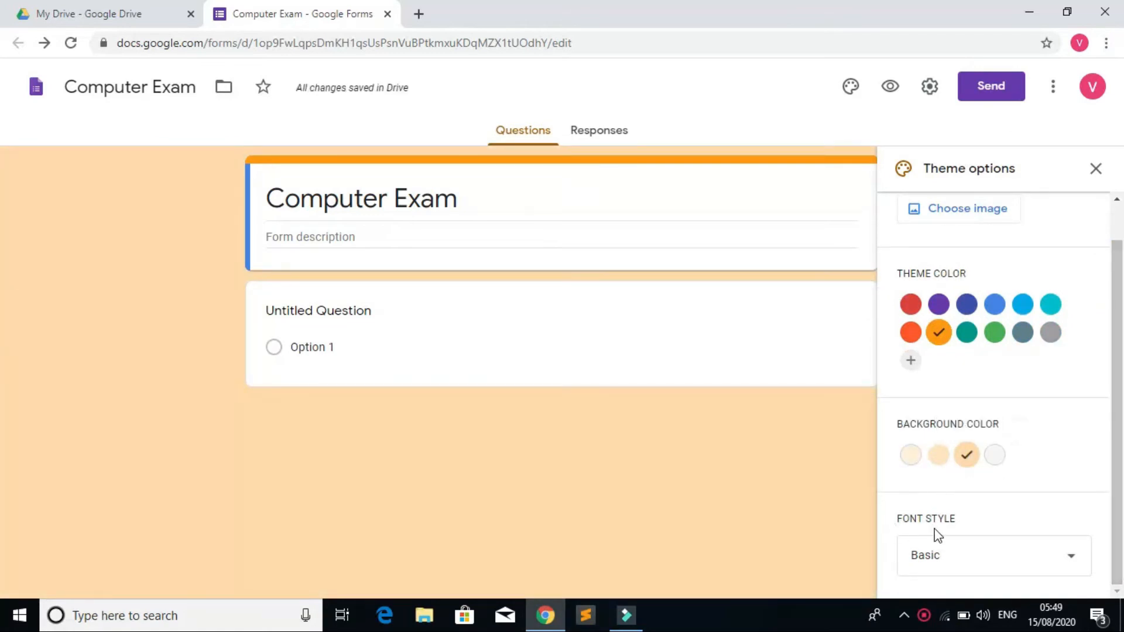
Step: Try the Formal font, switch back to Basic, and close the theme options
{"action": "left_click", "coordinate": [946, 559]}
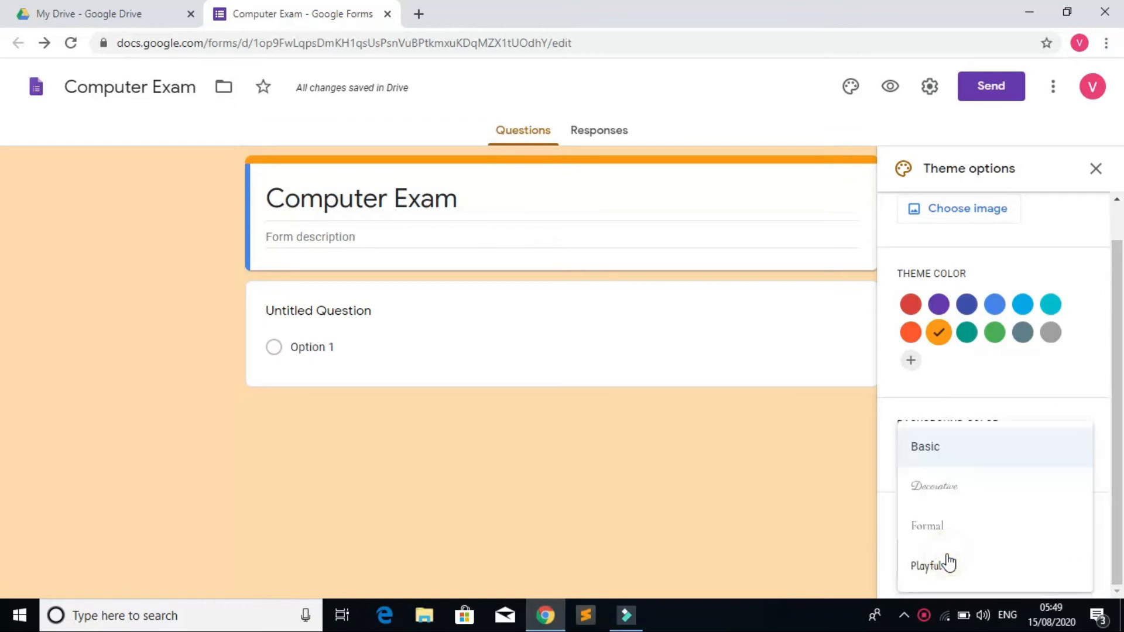
{"action": "left_click", "coordinate": [928, 533]}
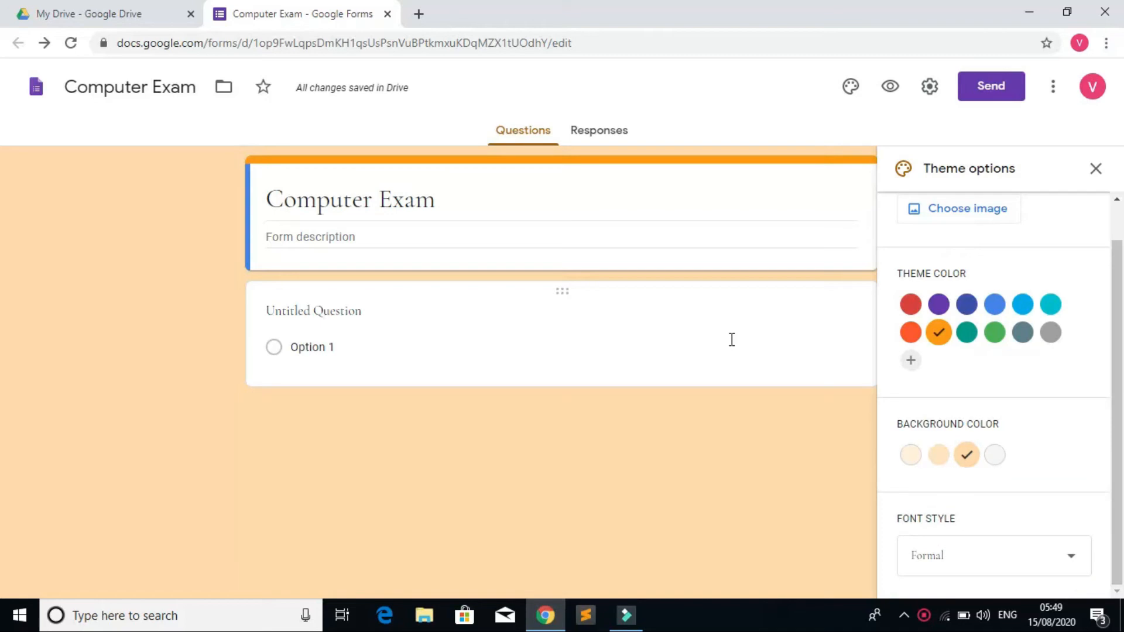
{"action": "left_click", "coordinate": [1070, 562]}
{"action": "left_click", "coordinate": [974, 454]}
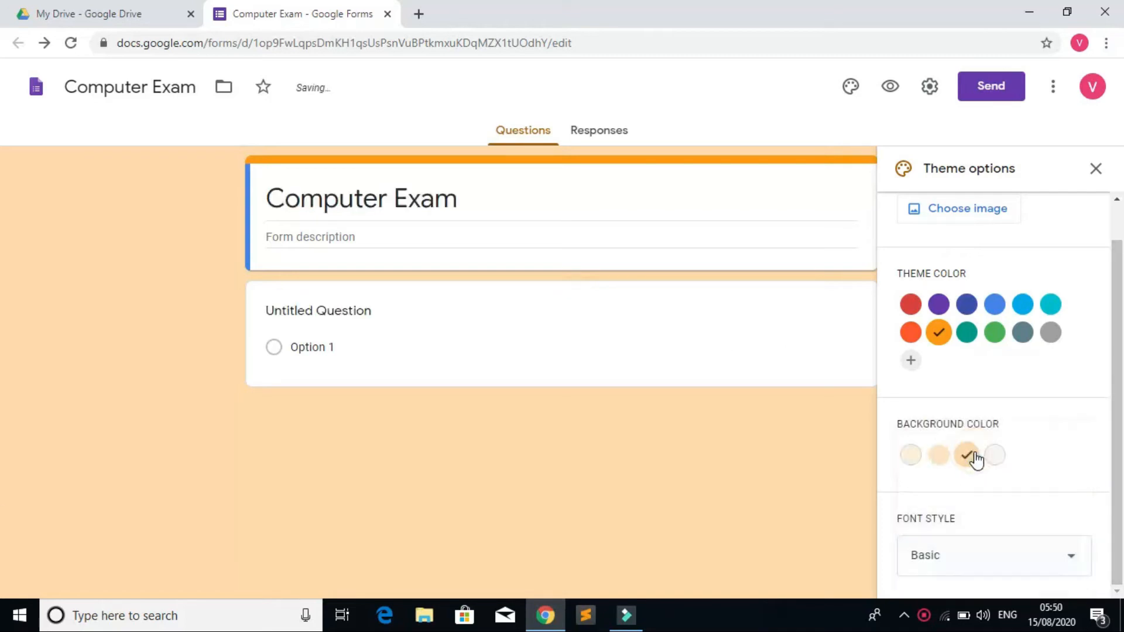
{"action": "left_click_drag", "start_coordinate": [1119, 301], "coordinate": [1119, 202]}
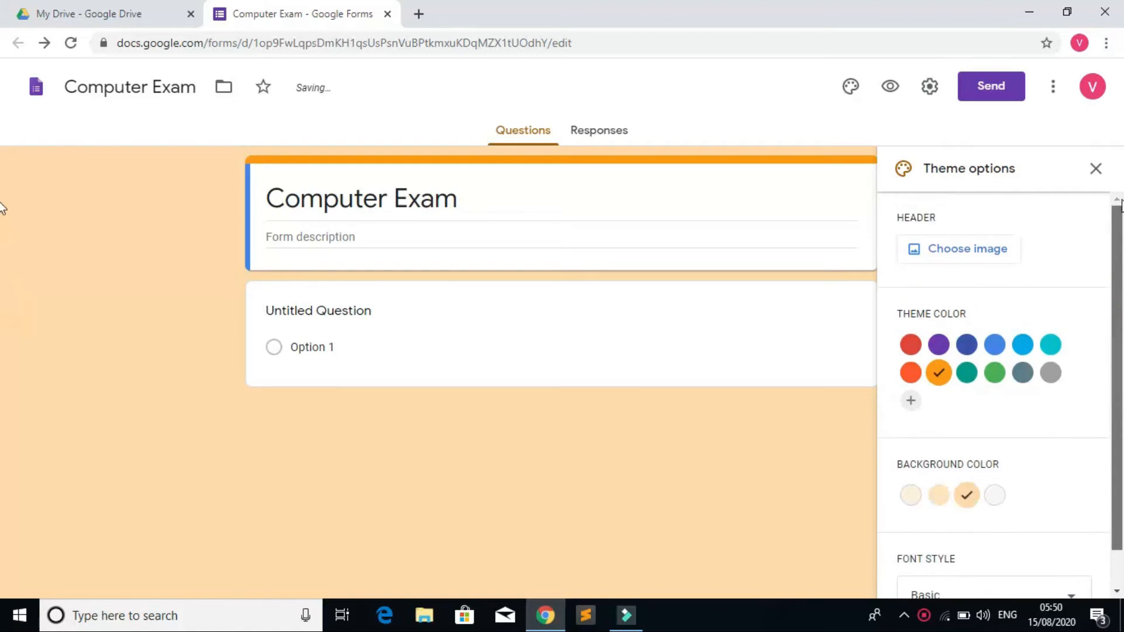
{"action": "left_click", "coordinate": [1097, 170]}
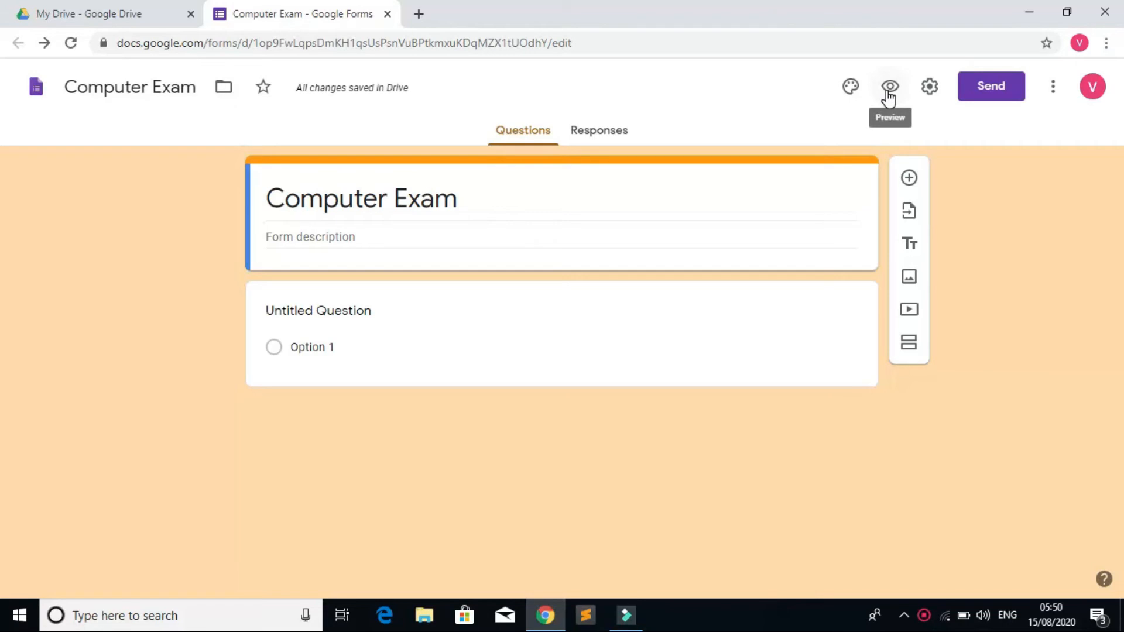
Step: Turn on Collect email addresses and Limit to 1 response in the form settings
{"action": "left_click", "coordinate": [930, 86]}
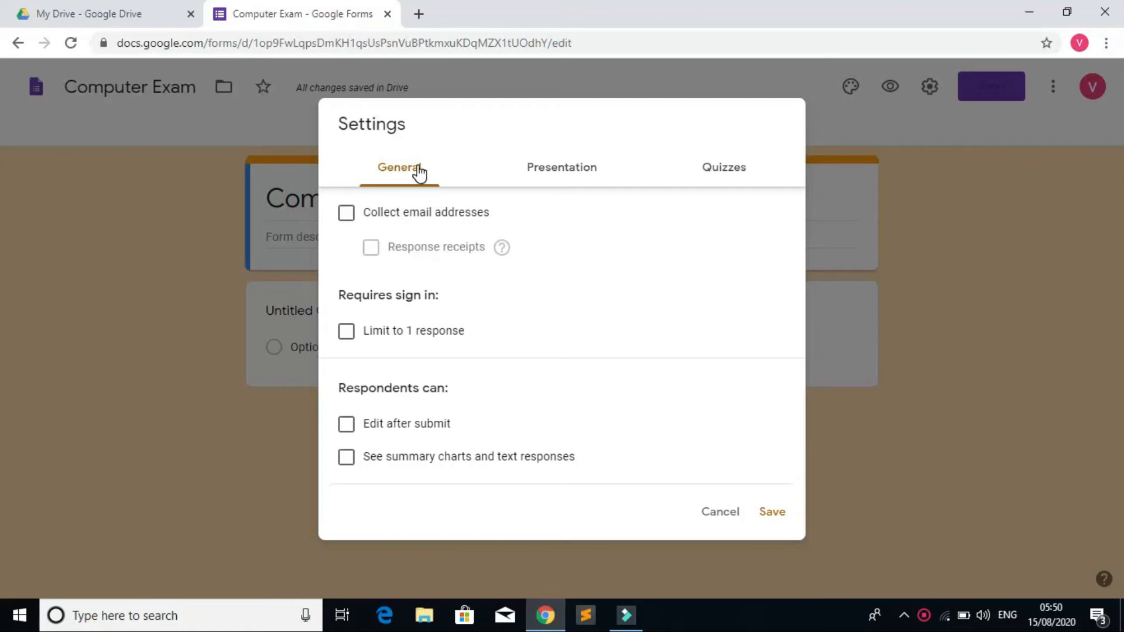
{"action": "left_click", "coordinate": [347, 215]}
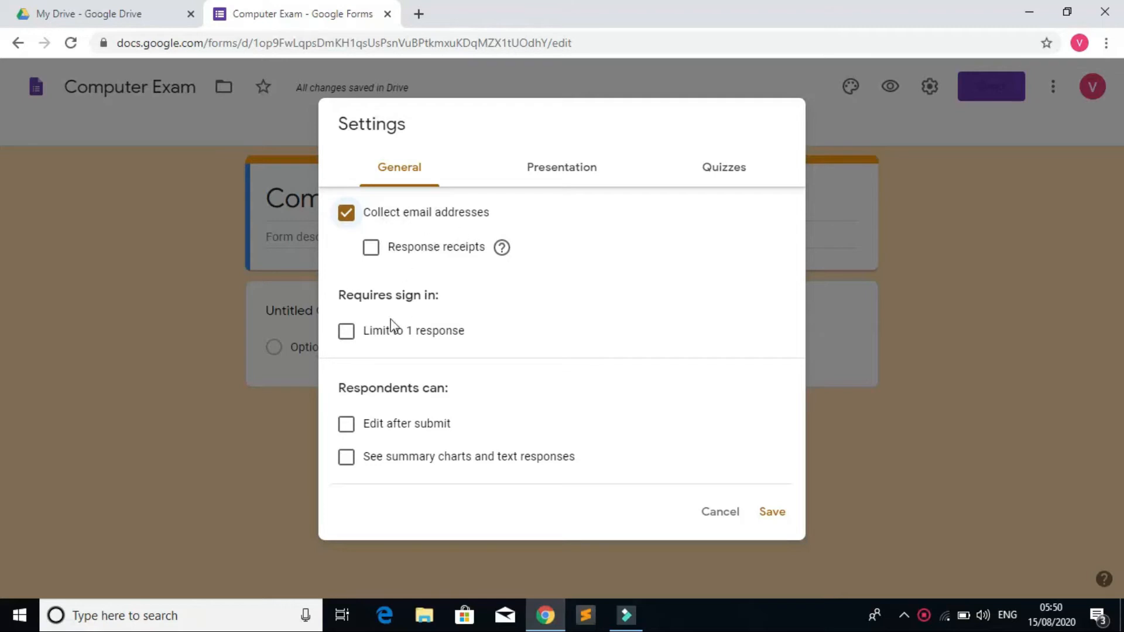
{"action": "left_click", "coordinate": [348, 333]}
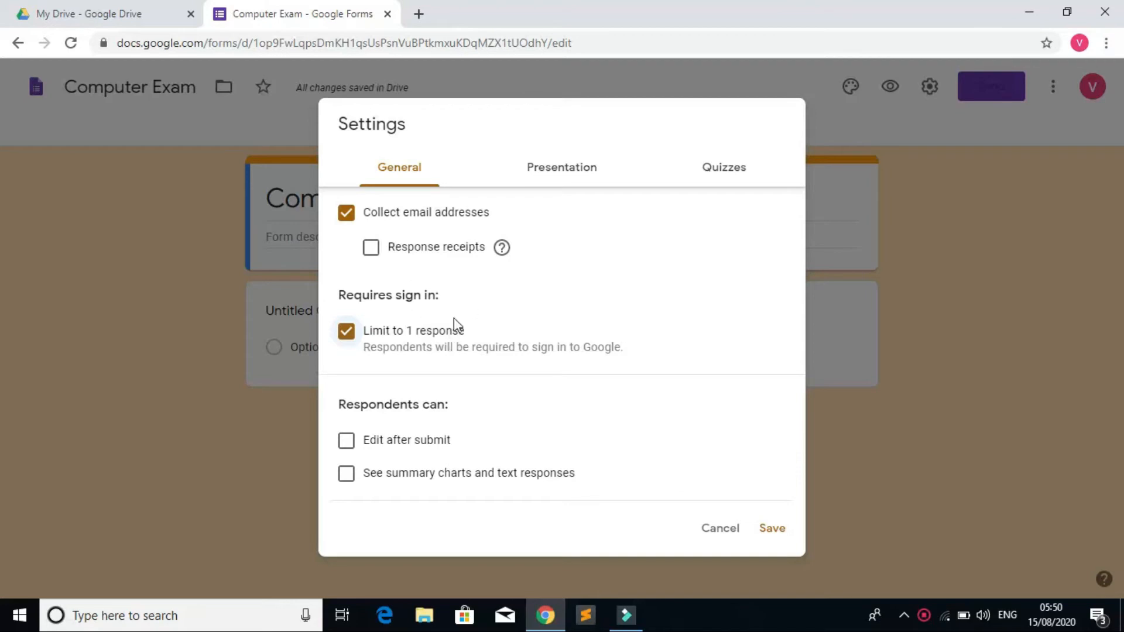
{"action": "left_click", "coordinate": [581, 174]}
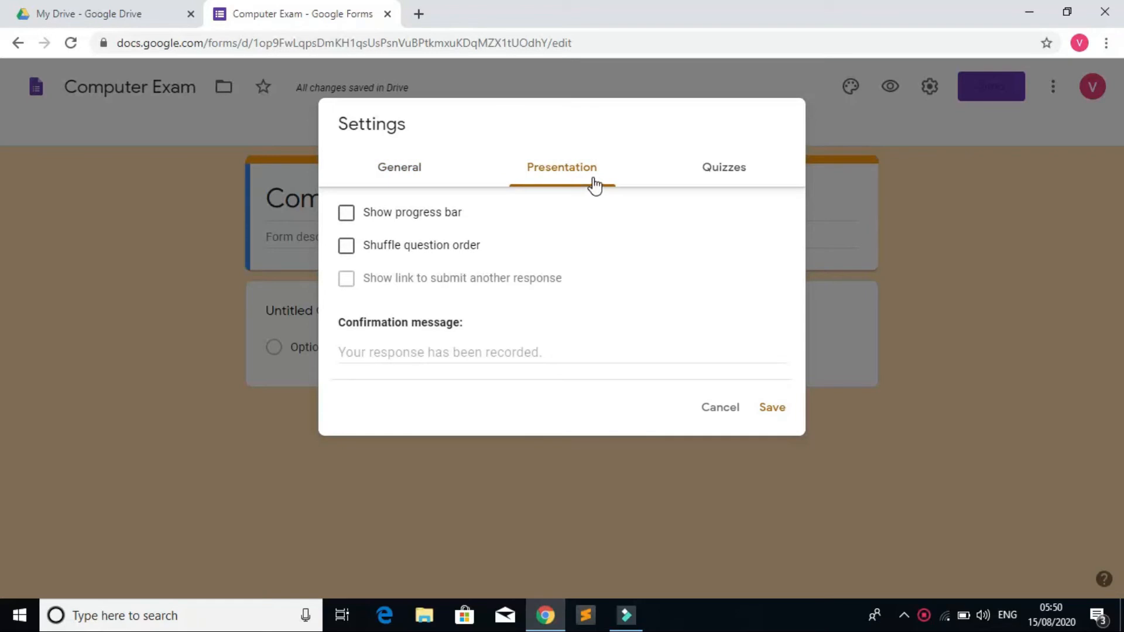
Step: Turn on Make this a quiz with grades released immediately after each submission, and save
{"action": "left_click", "coordinate": [734, 170]}
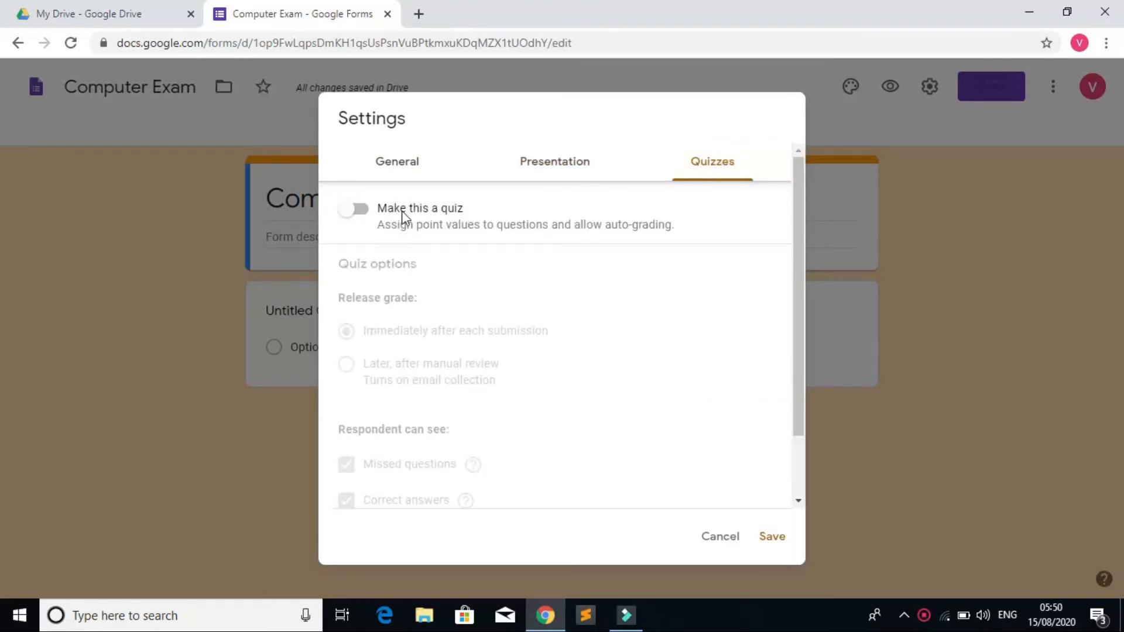
{"action": "left_click", "coordinate": [355, 212]}
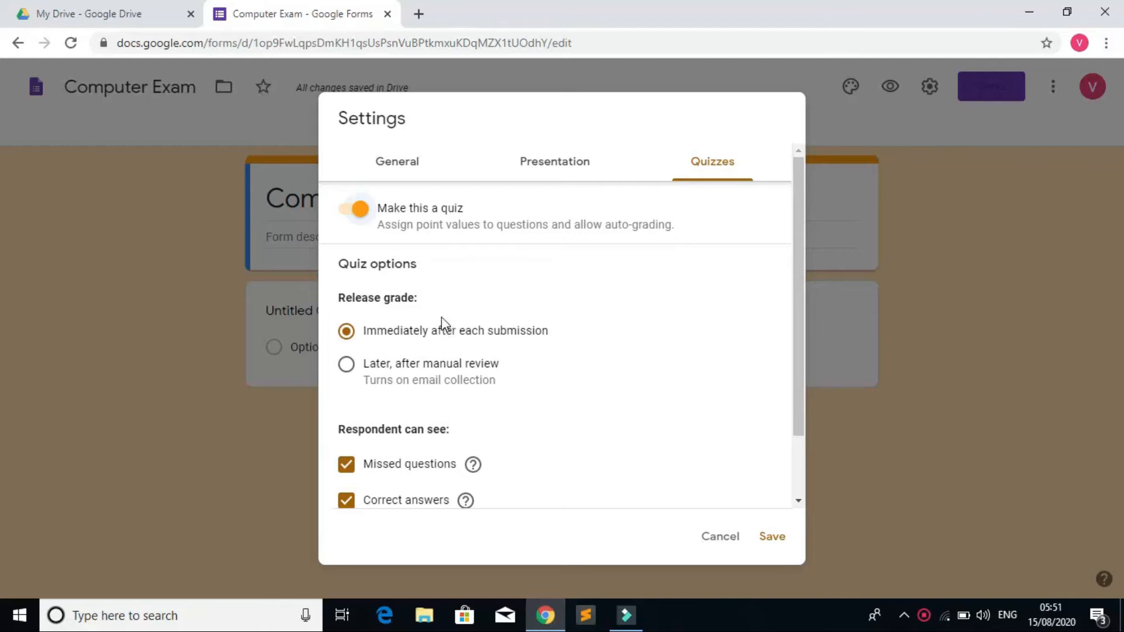
{"action": "left_click", "coordinate": [347, 366]}
{"action": "left_click_drag", "start_coordinate": [795, 346], "coordinate": [786, 414]}
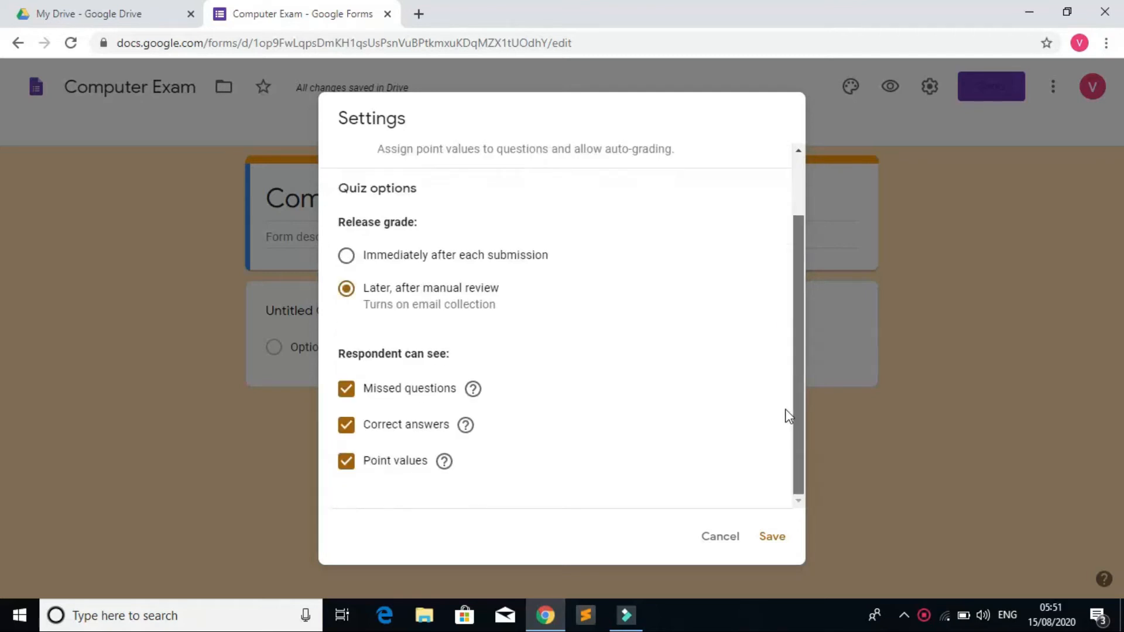
{"action": "left_click", "coordinate": [346, 256]}
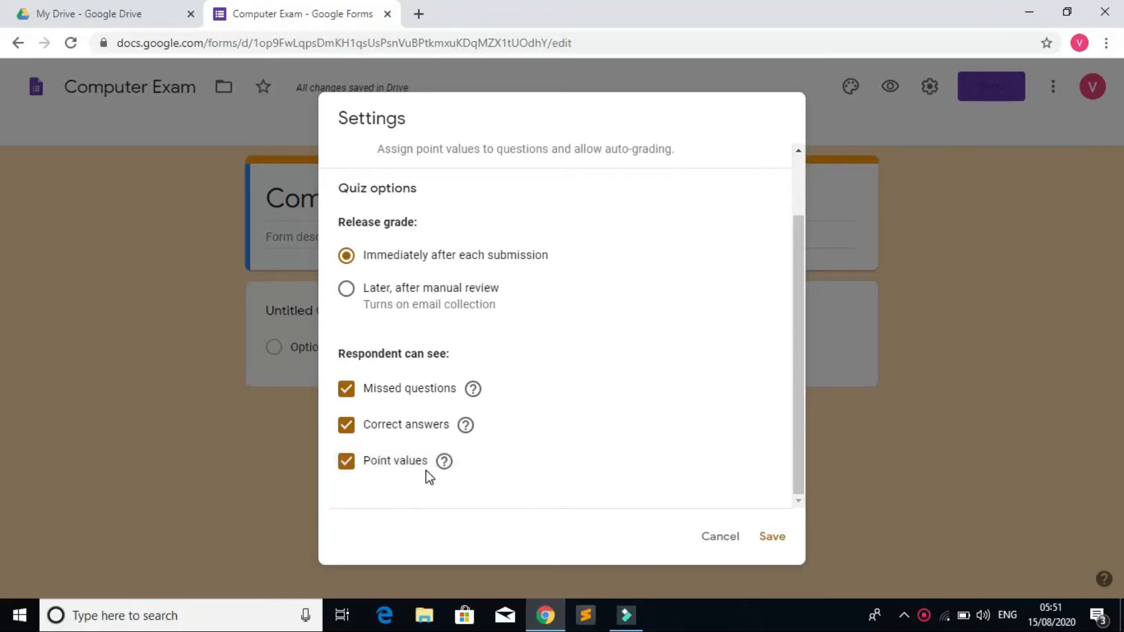
{"action": "left_click", "coordinate": [772, 538]}
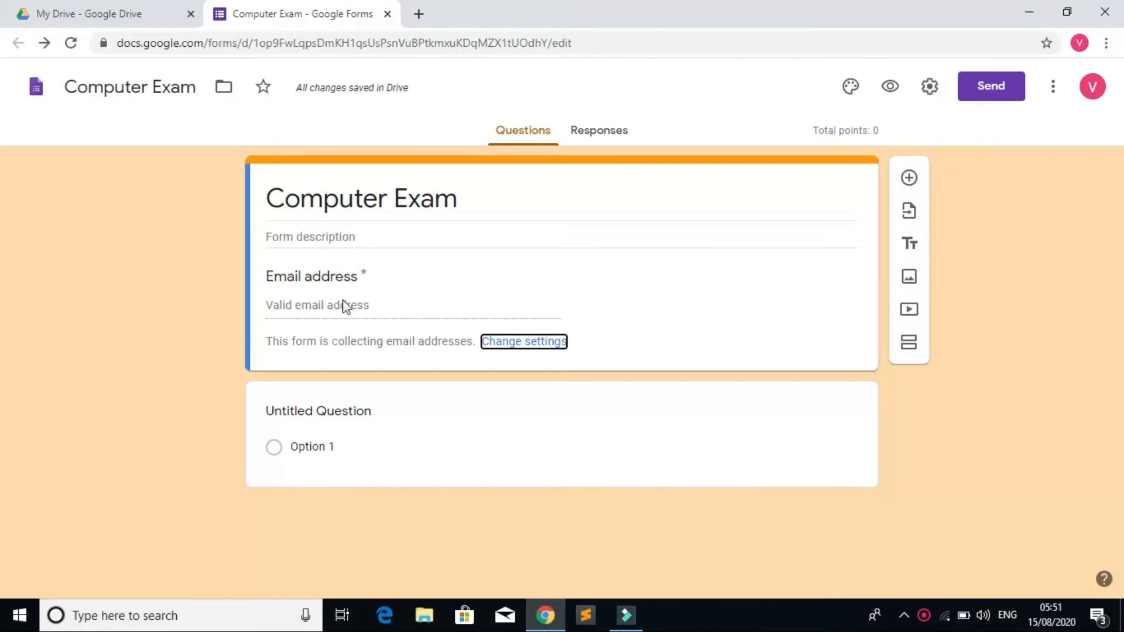
Step: Enter 'all the best students' as the form description
{"action": "left_click", "coordinate": [373, 233]}
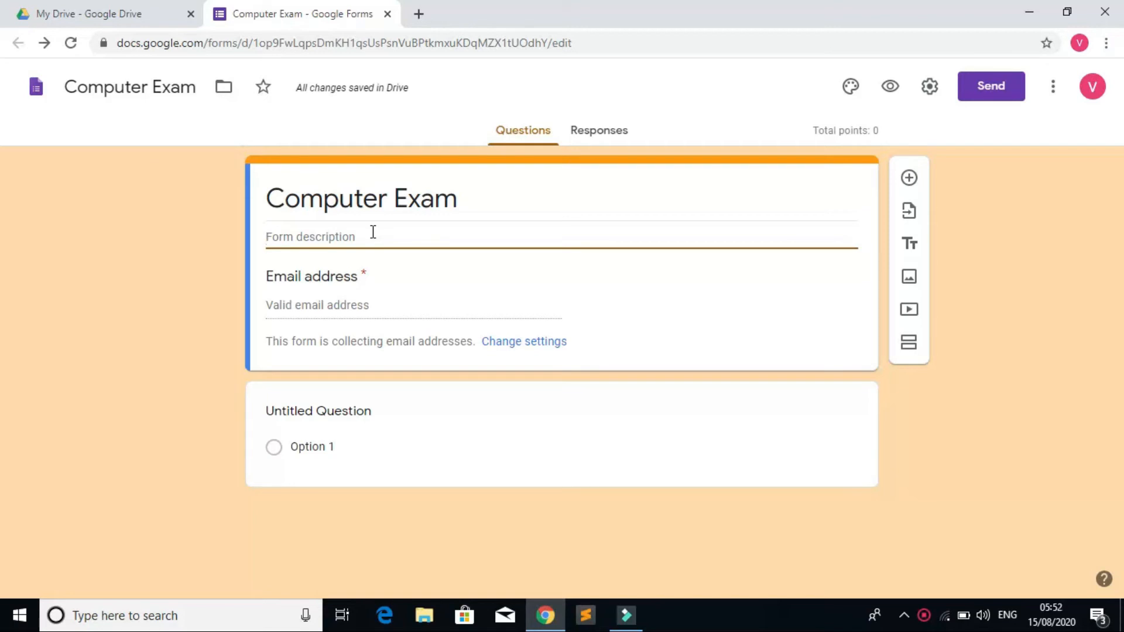
{"action": "type", "text": "all the "}
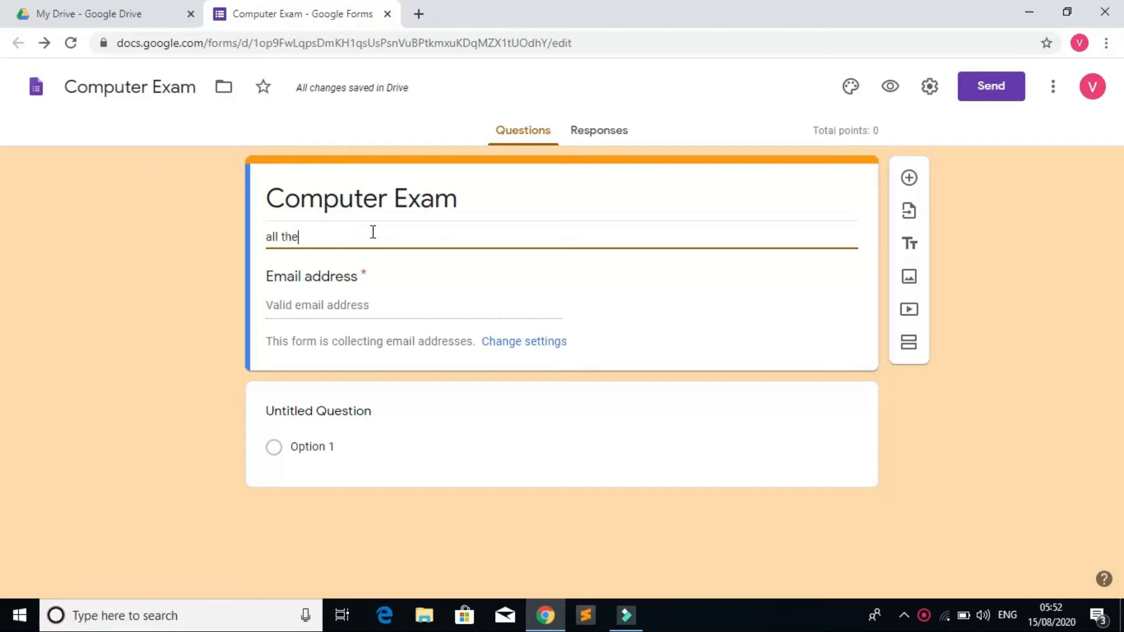
{"action": "type", "text": "best students"}
{"action": "key", "text": "Return"}
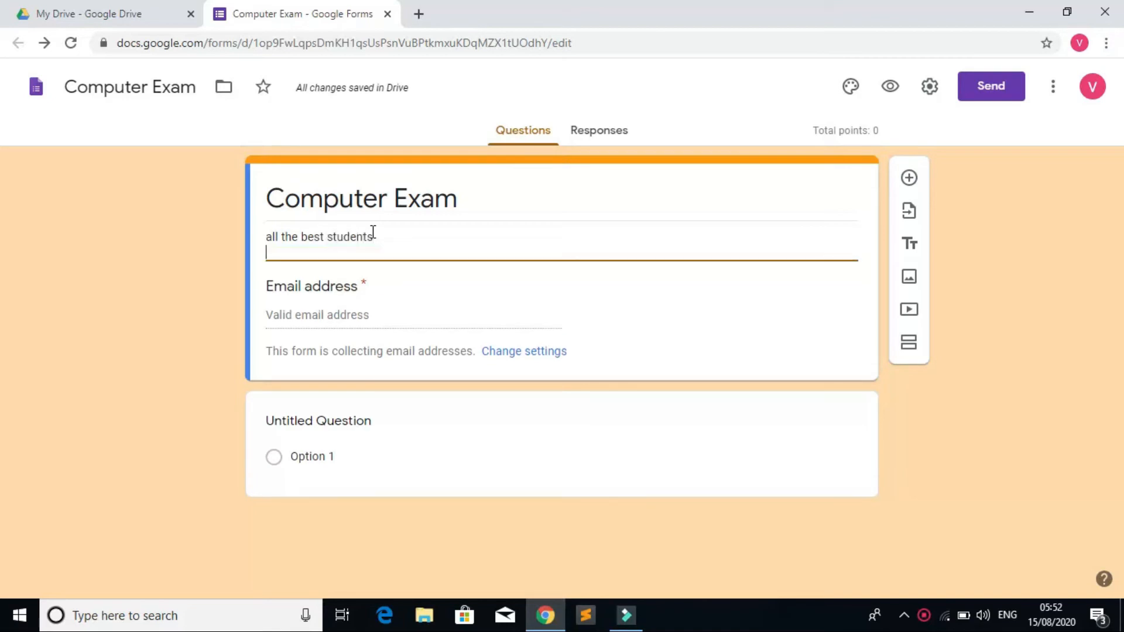
{"action": "key", "text": "BackSpace"}
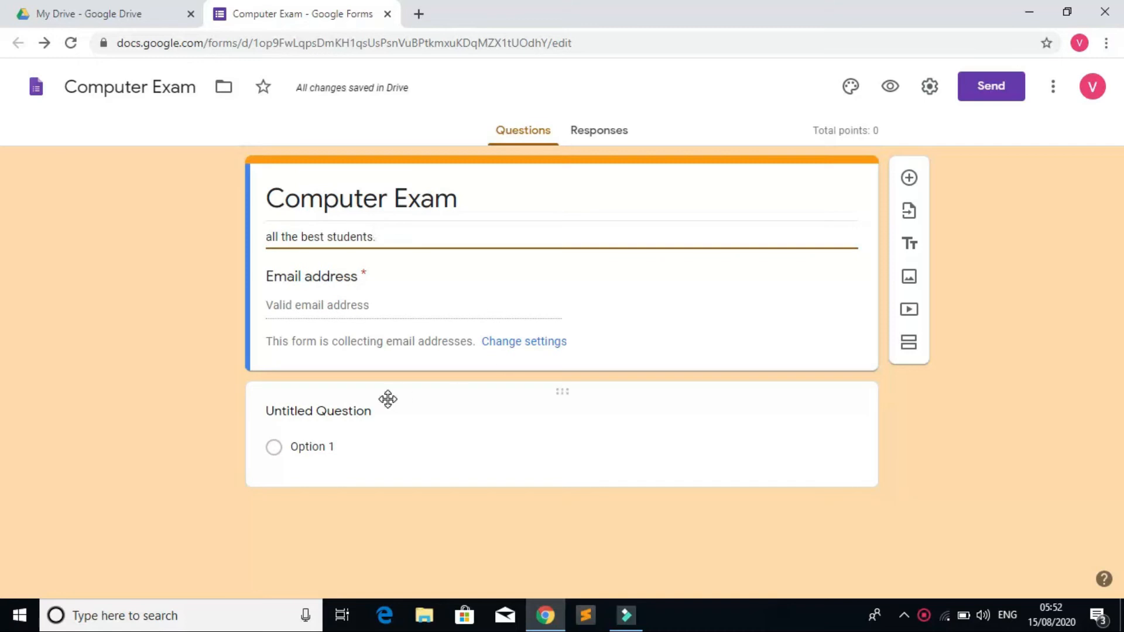
{"action": "left_click", "coordinate": [351, 413]}
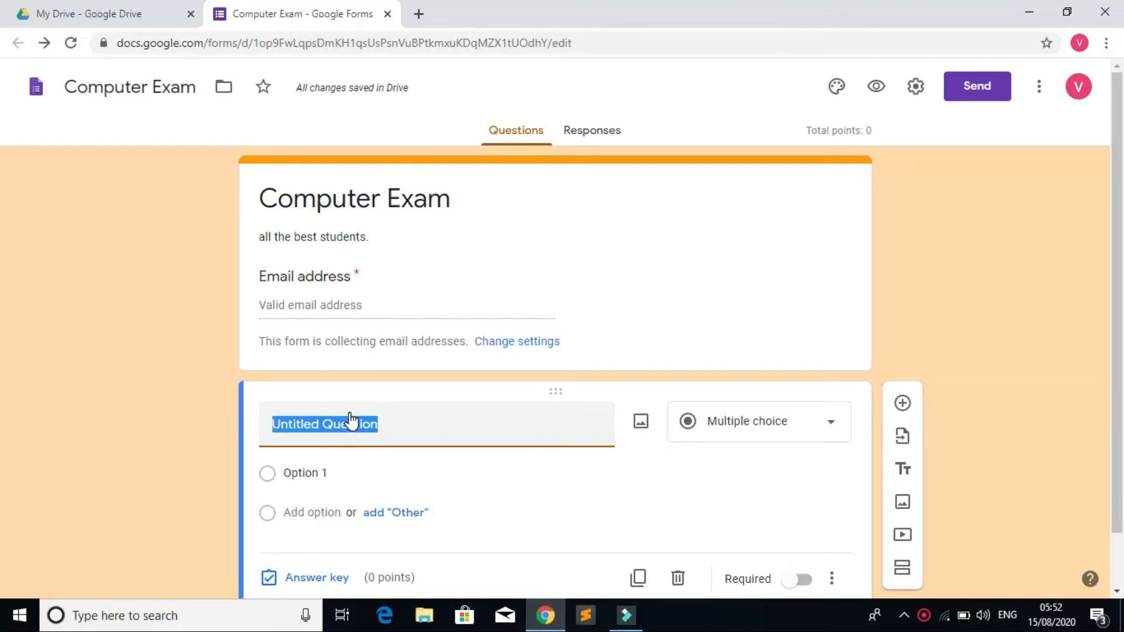
Step: Title the first question 'This is a pointing device.' and make it multiple choice
{"action": "type", "text": "This is a "}
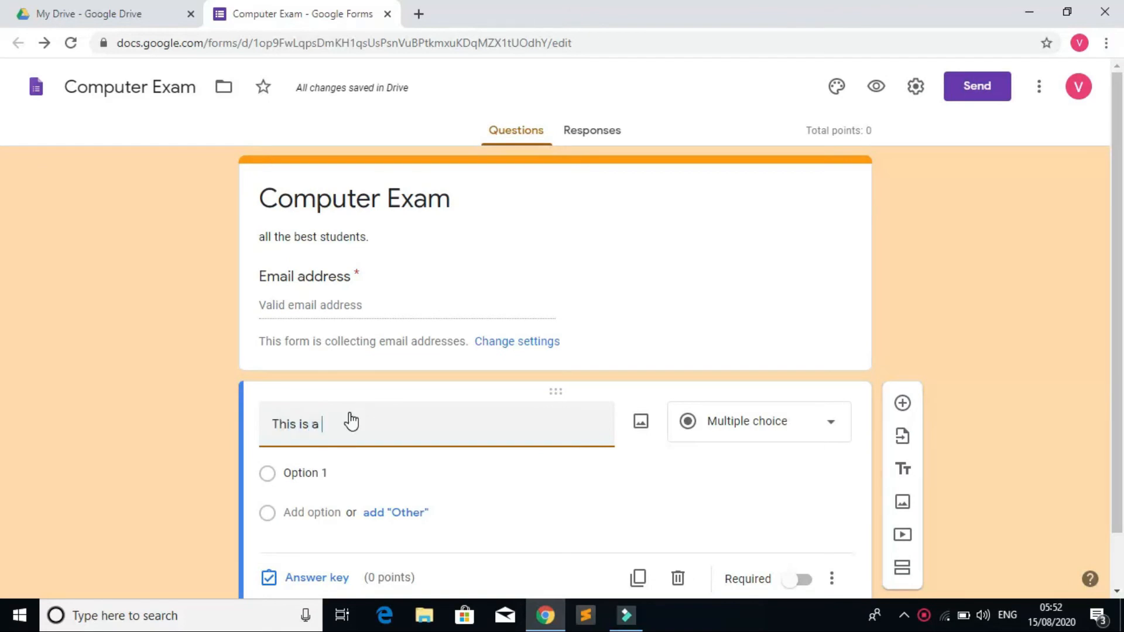
{"action": "type", "text": "poi"}
{"action": "key", "text": "BackSpace"}
{"action": "type", "text": "ointing "}
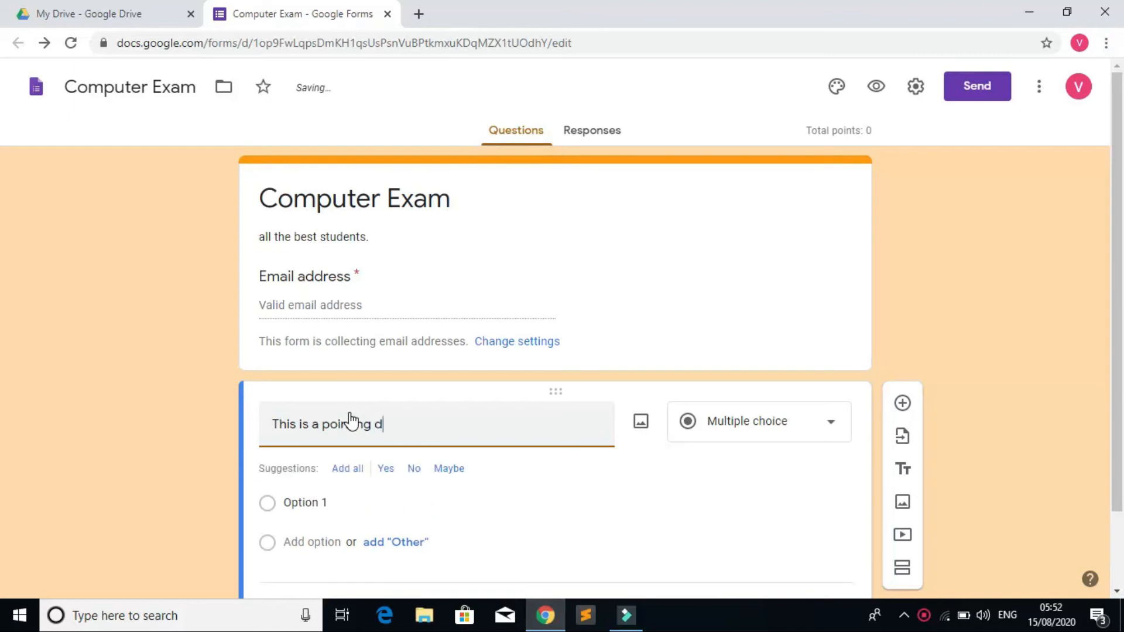
{"action": "type", "text": "debi"}
{"action": "key", "text": "BackSpace"}
{"action": "key", "text": "BackSpace"}
{"action": "type", "text": "vice."}
{"action": "left_click", "coordinate": [798, 426]}
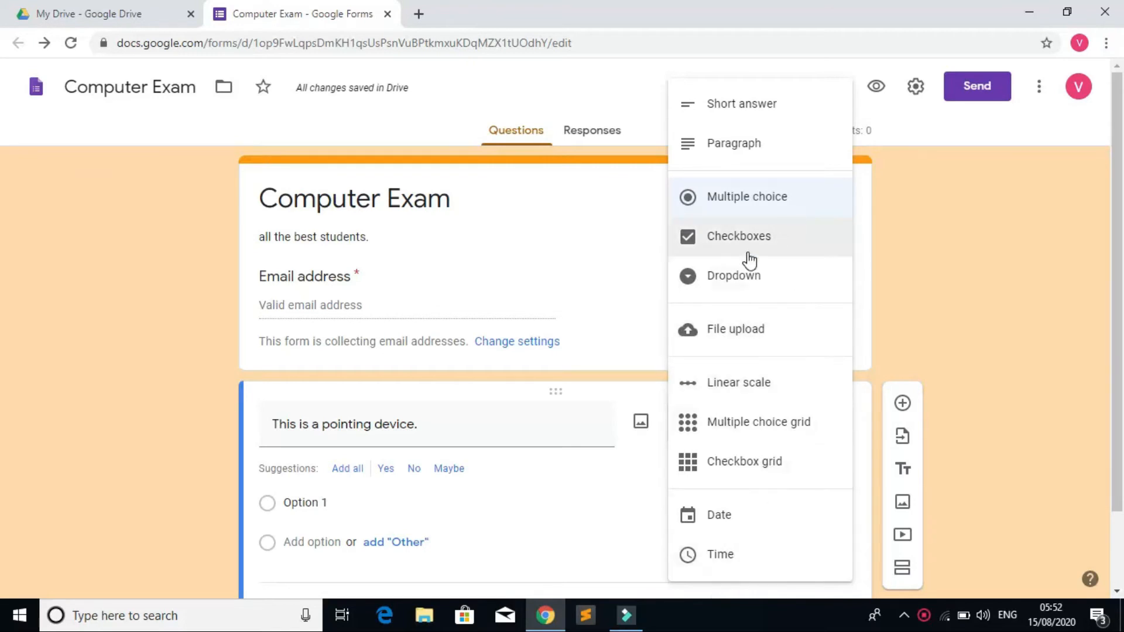
{"action": "left_click", "coordinate": [762, 205]}
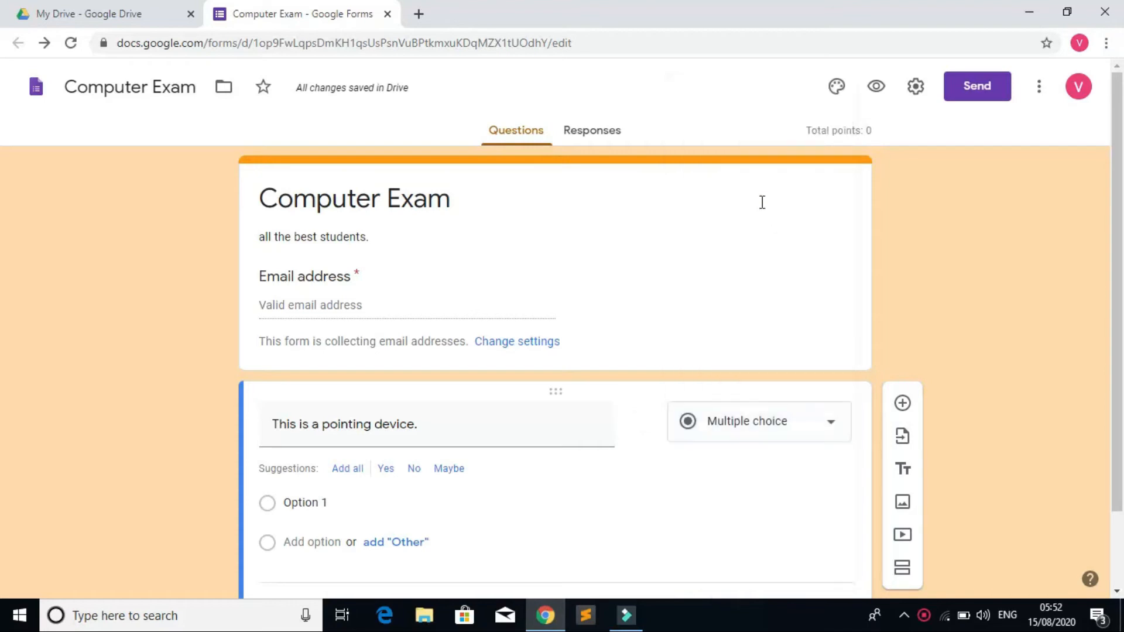
Step: Add the answer options mouse, monitor, printer and scanner
{"action": "left_click", "coordinate": [334, 497]}
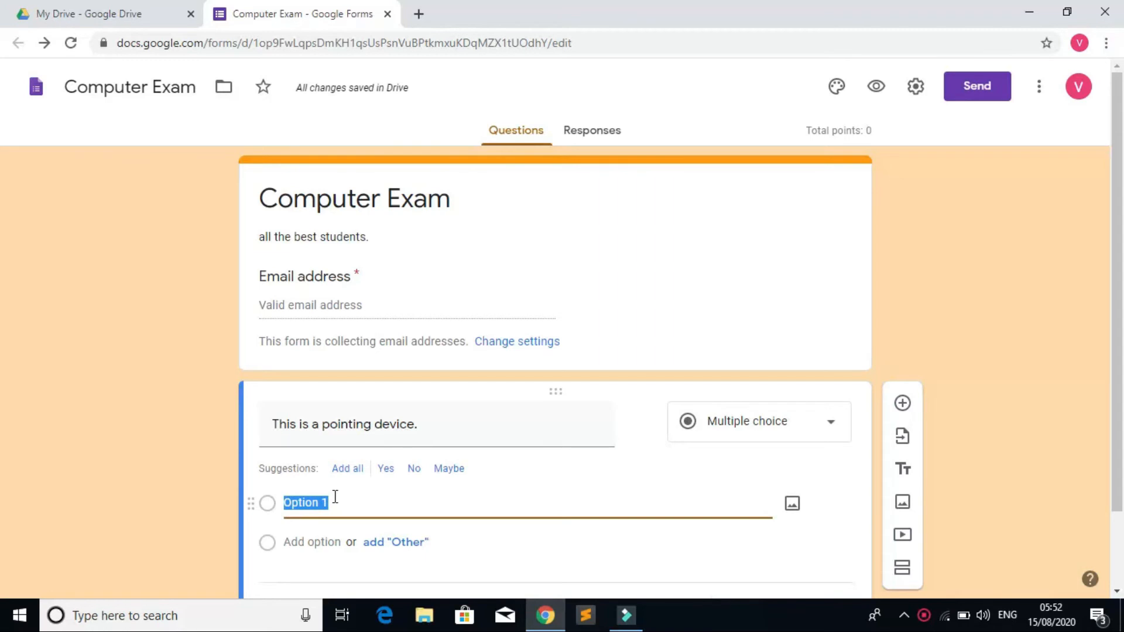
{"action": "type", "text": "mouse"}
{"action": "key", "text": "Return"}
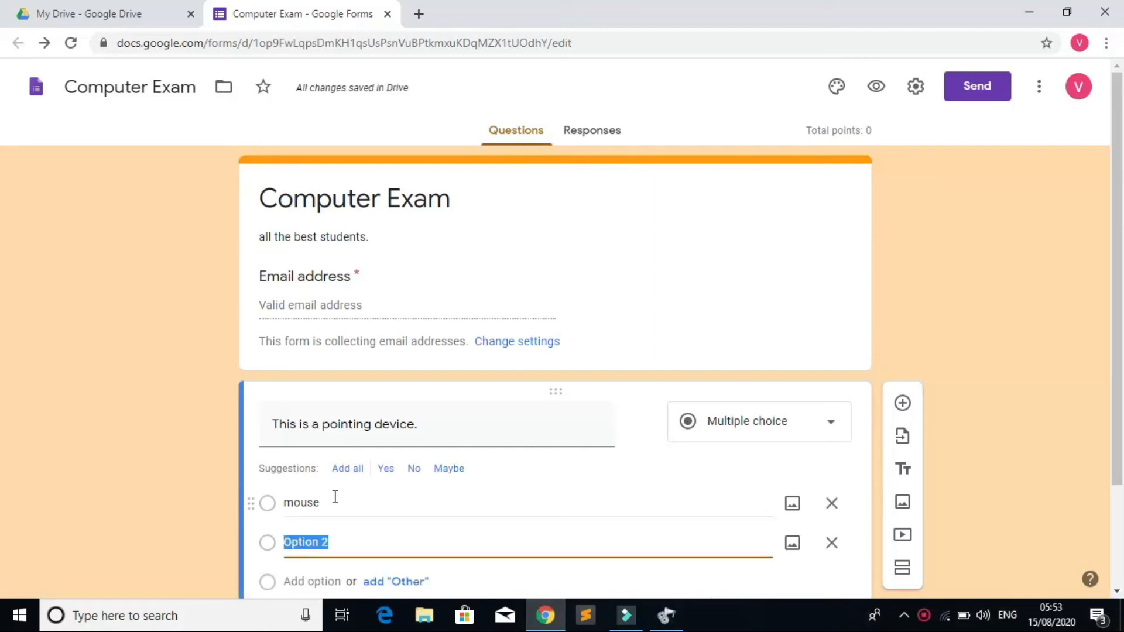
{"action": "type", "text": "monitor"}
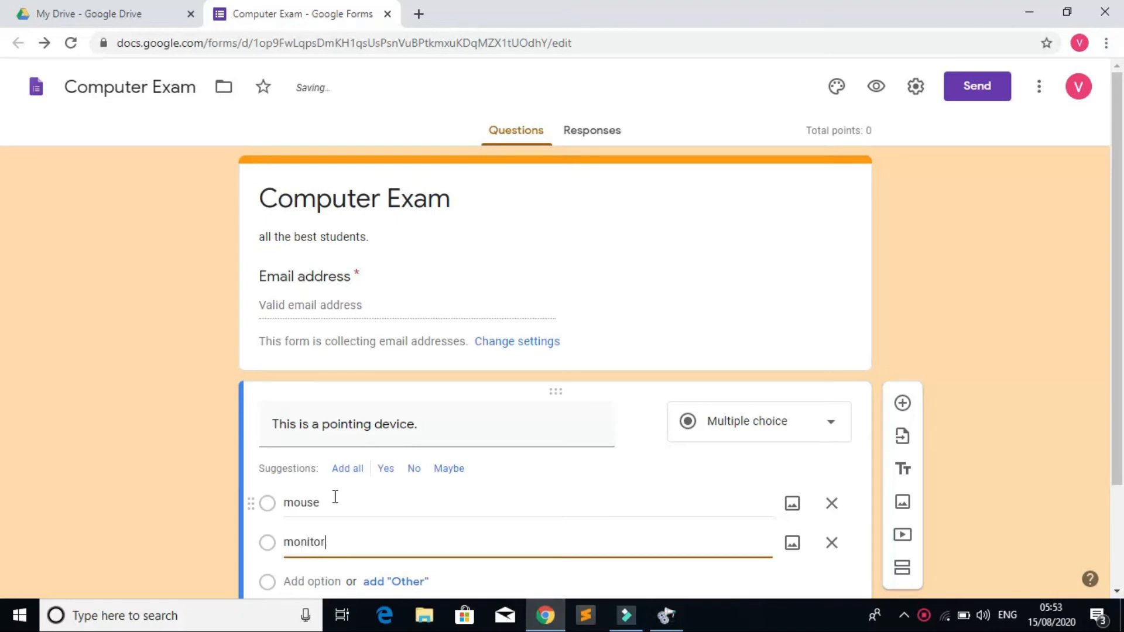
{"action": "key", "text": "Return"}
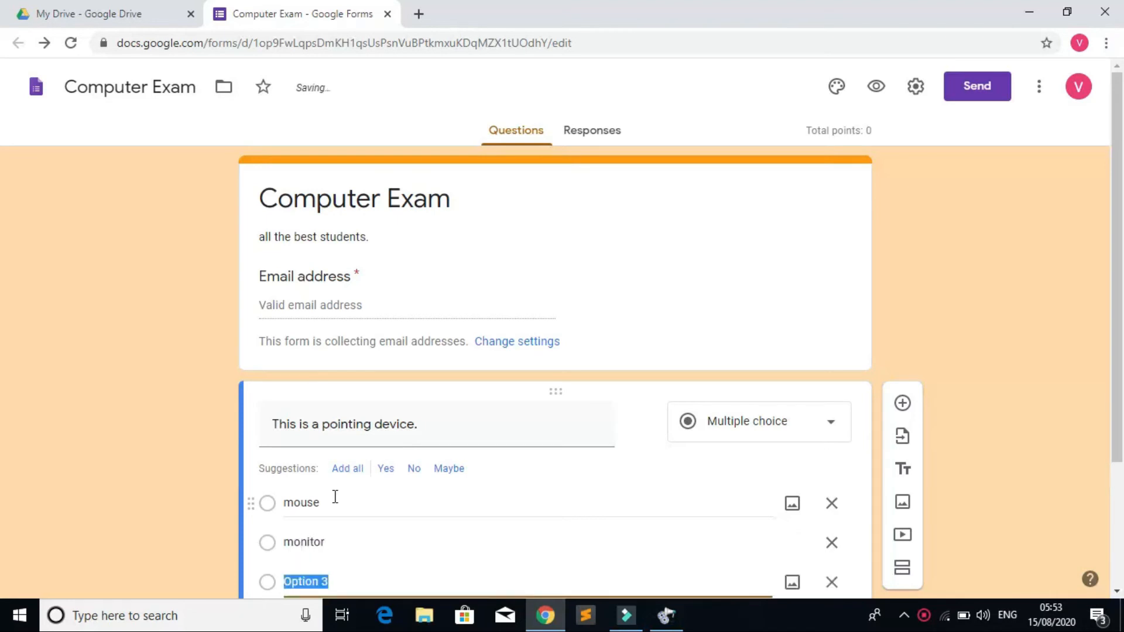
{"action": "type", "text": "printer"}
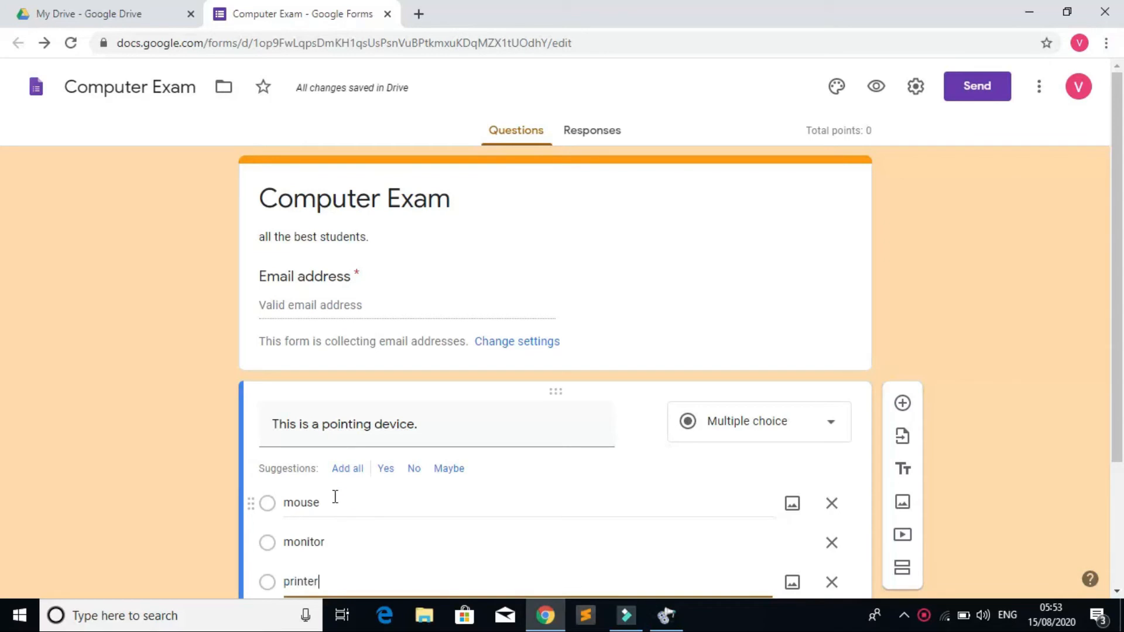
{"action": "key", "text": "Return"}
{"action": "type", "text": "scan"}
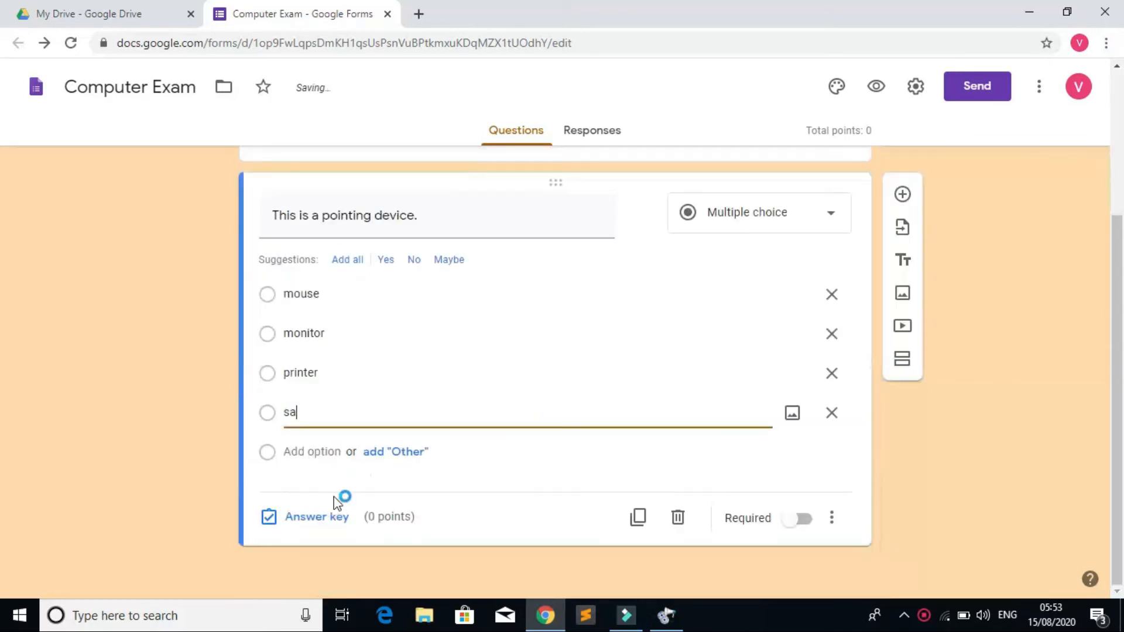
{"action": "type", "text": "ner"}
Step: In the answer key, mark mouse as correct and assign the question 2 points
{"action": "left_click", "coordinate": [324, 518]}
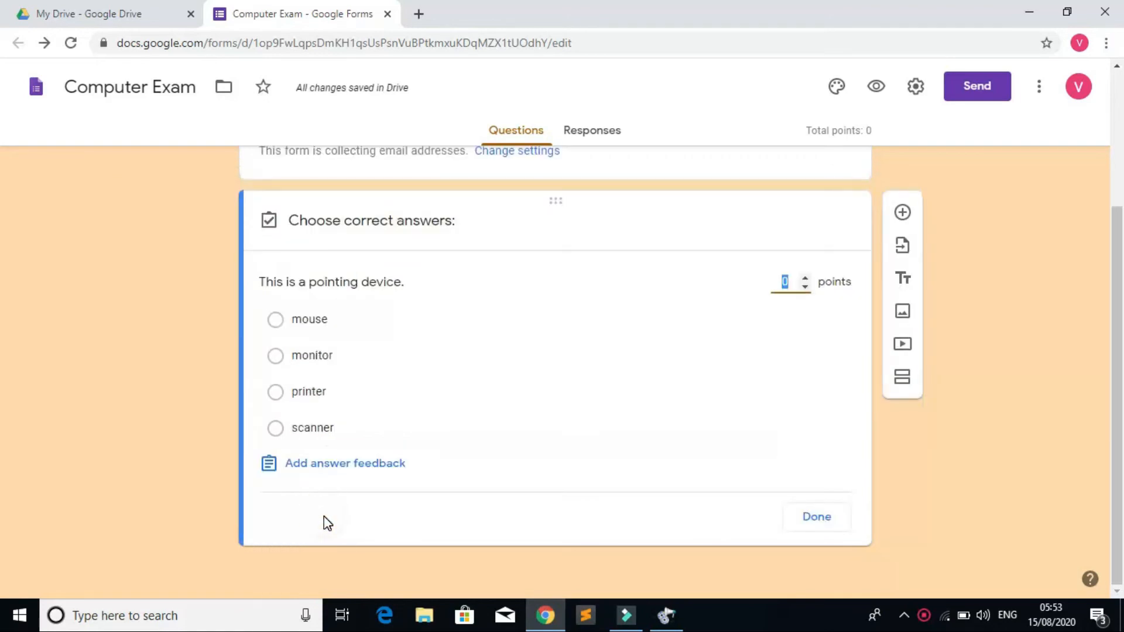
{"action": "type", "text": "2"}
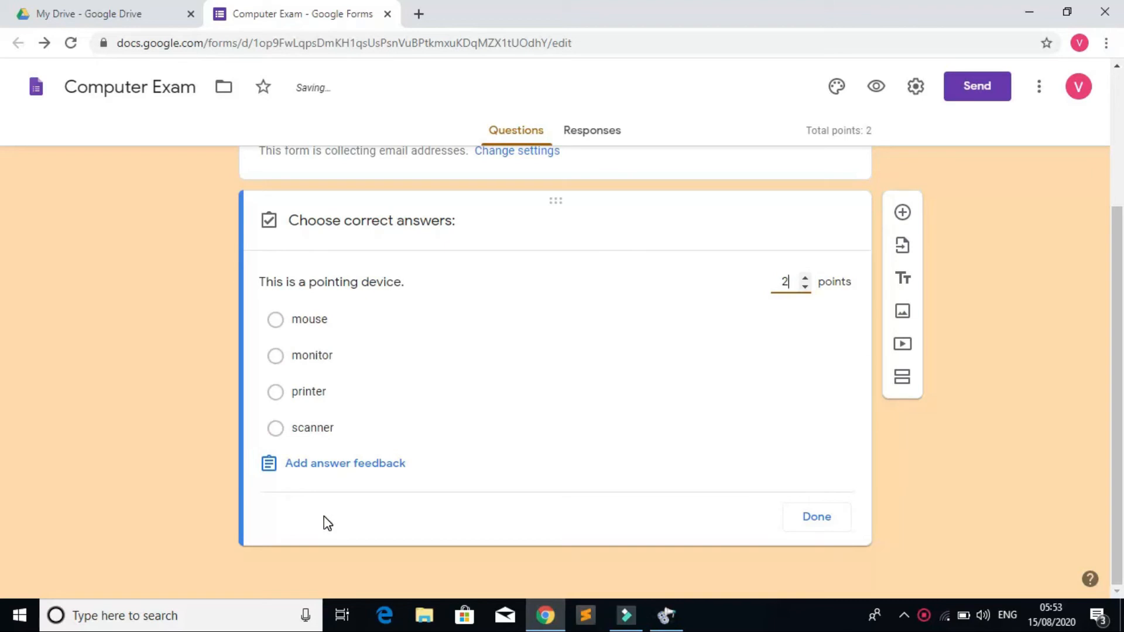
{"action": "left_click", "coordinate": [275, 321]}
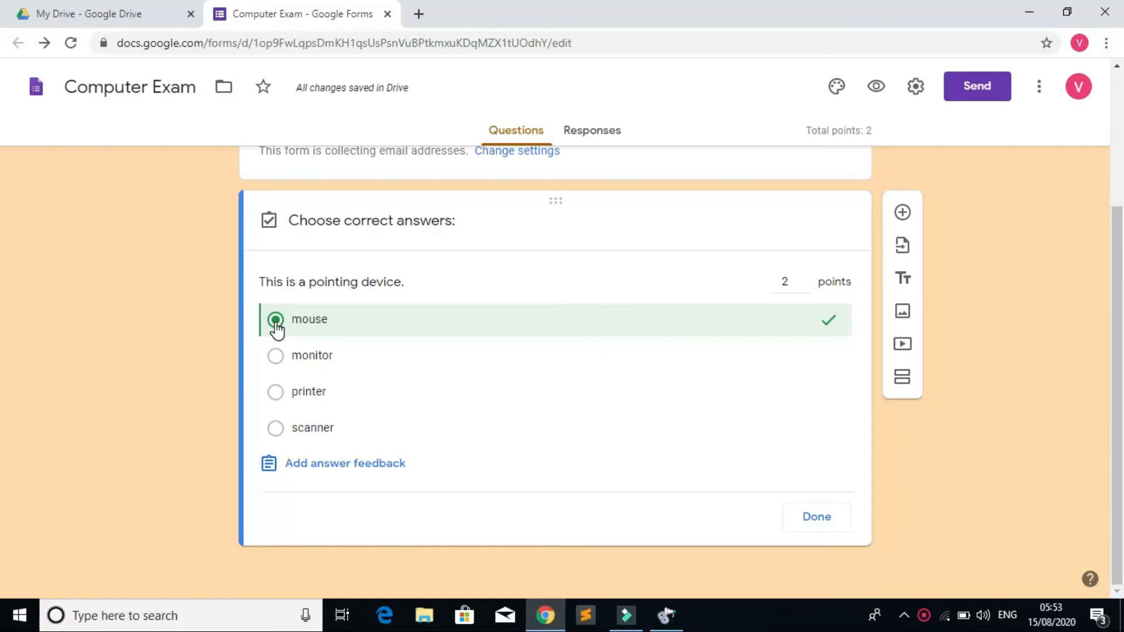
{"action": "left_click", "coordinate": [814, 519]}
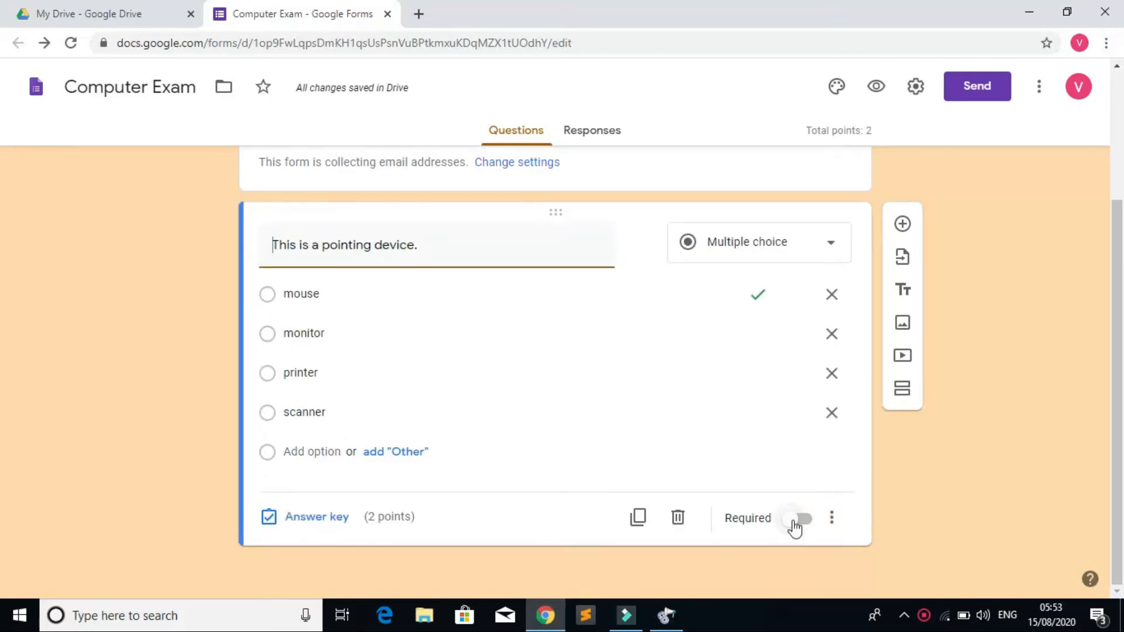
Step: Switch on Required for the pointing-device question
{"action": "left_click", "coordinate": [800, 519]}
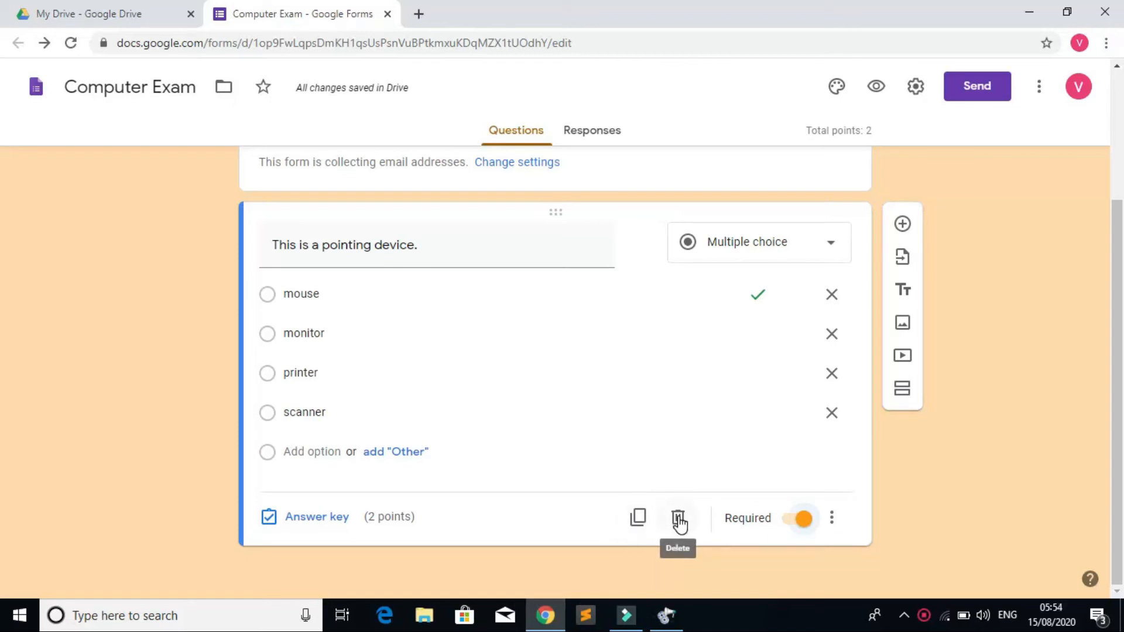
{"action": "left_click", "coordinate": [834, 521]}
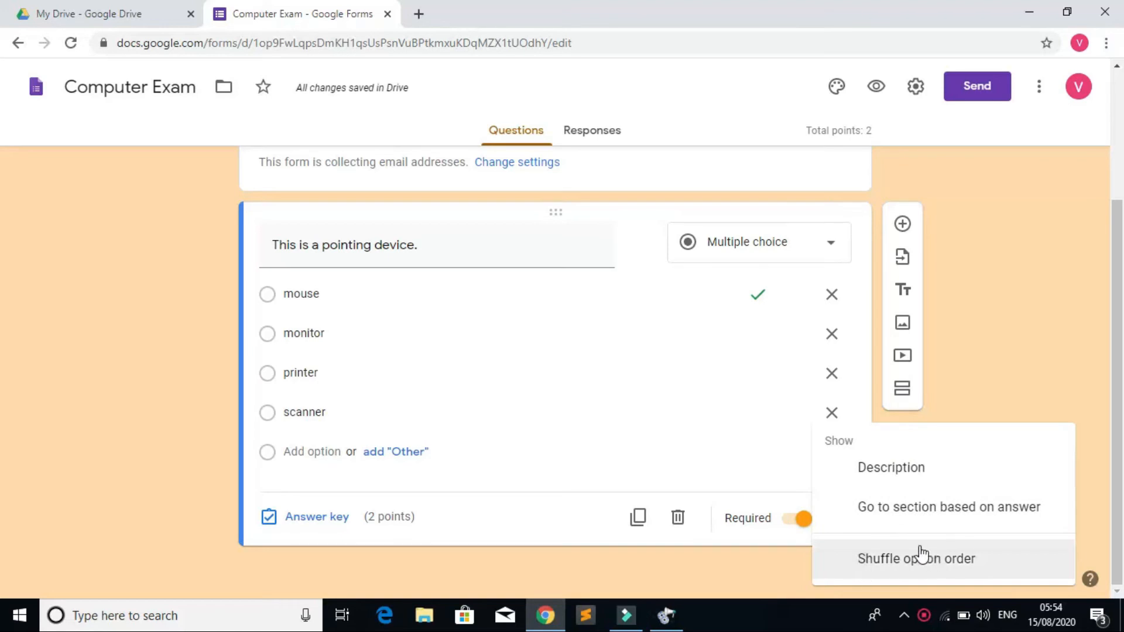
{"action": "left_click", "coordinate": [998, 363]}
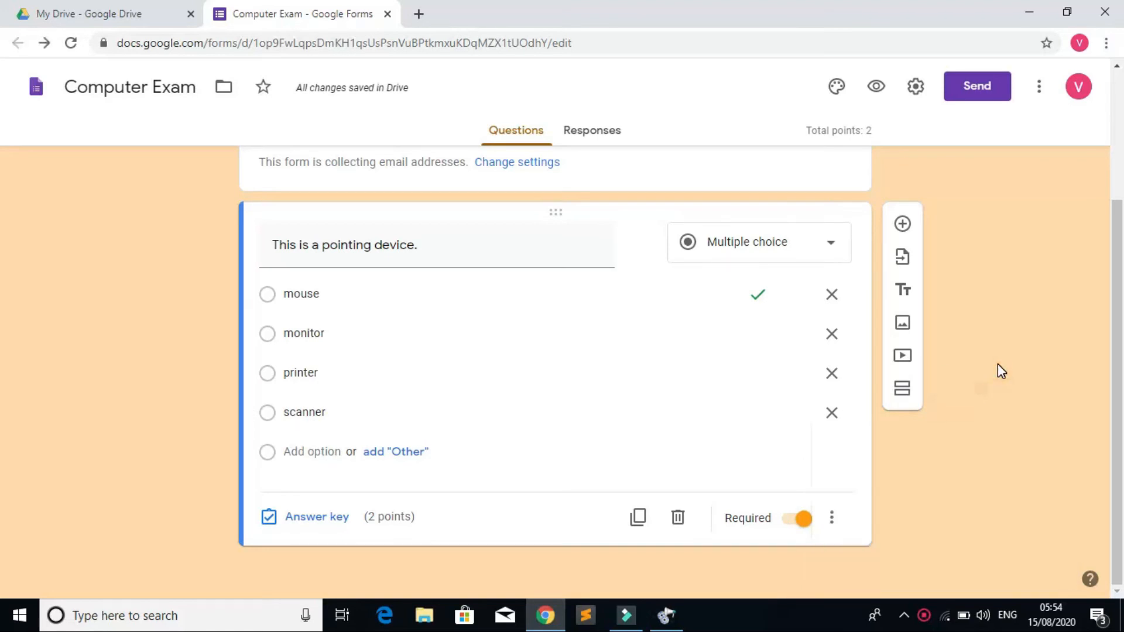
{"action": "left_click", "coordinate": [1041, 87]}
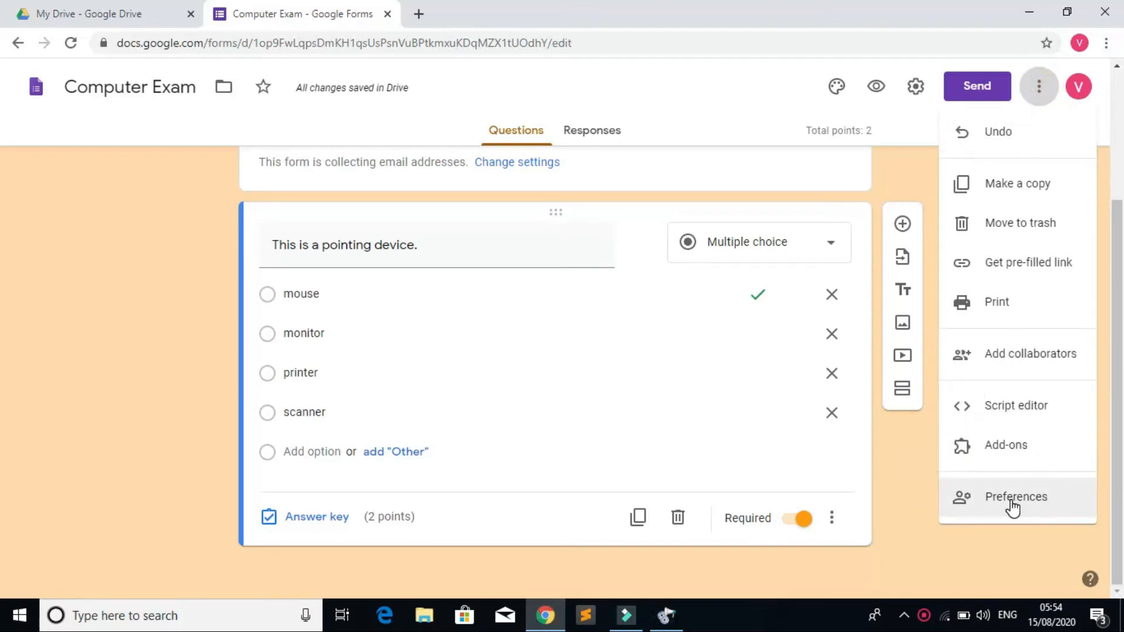
Step: Save default preferences: collect email addresses, make questions required, and default quiz points of 2
{"action": "left_click", "coordinate": [1042, 93]}
{"action": "left_click", "coordinate": [1042, 93]}
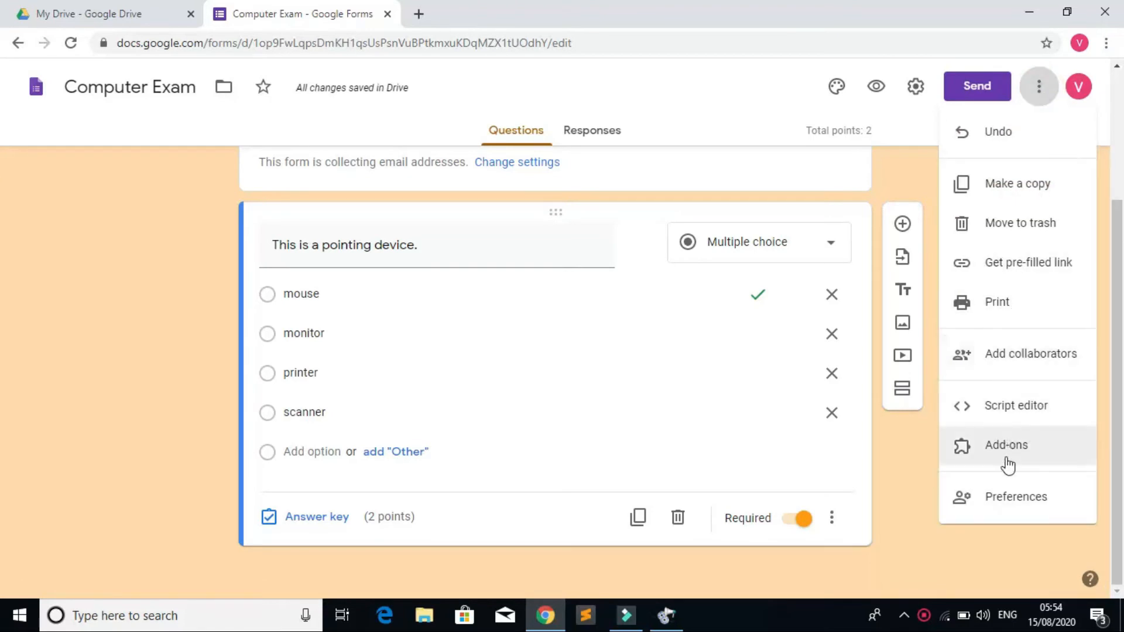
{"action": "left_click", "coordinate": [1005, 494]}
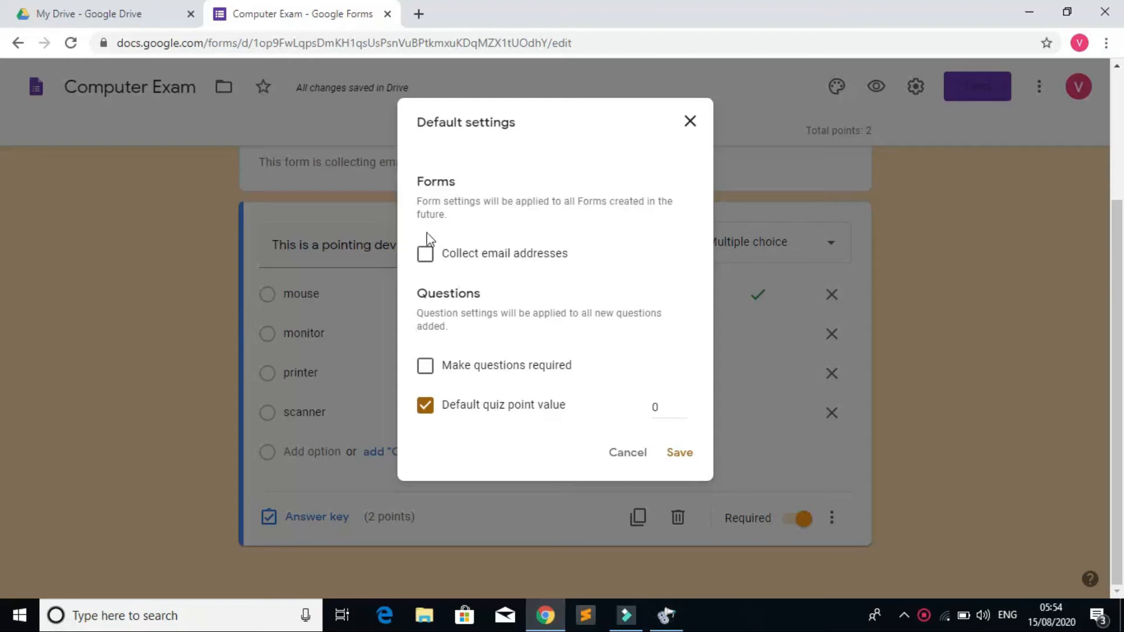
{"action": "left_click", "coordinate": [428, 259]}
{"action": "left_click", "coordinate": [425, 368]}
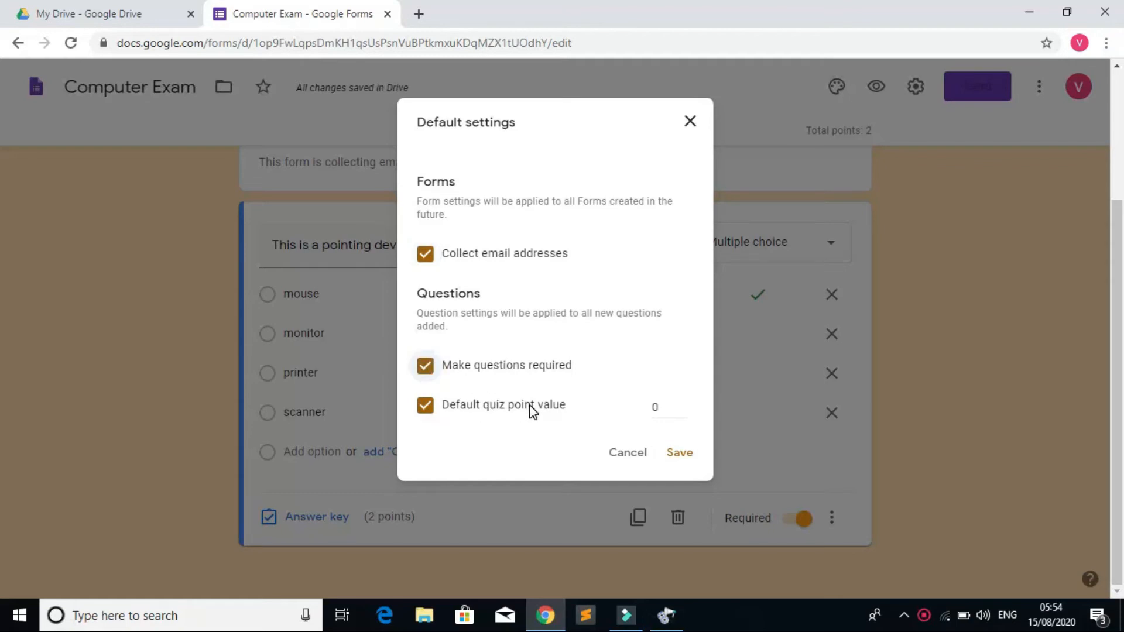
{"action": "double_click", "coordinate": [660, 408]}
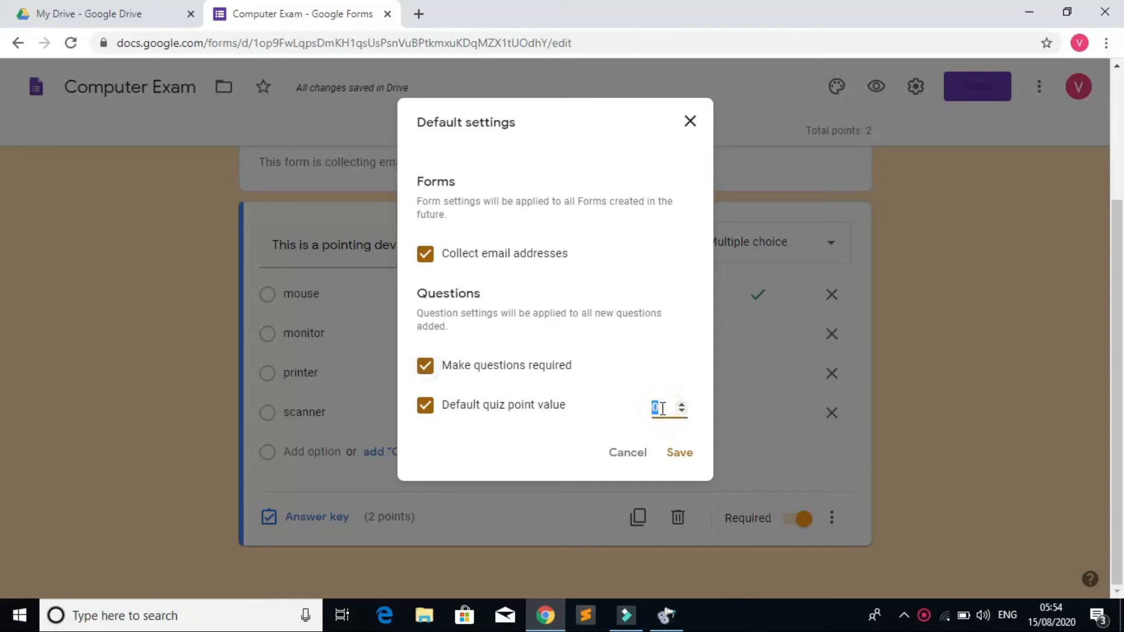
{"action": "type", "text": "2"}
{"action": "left_click", "coordinate": [681, 453]}
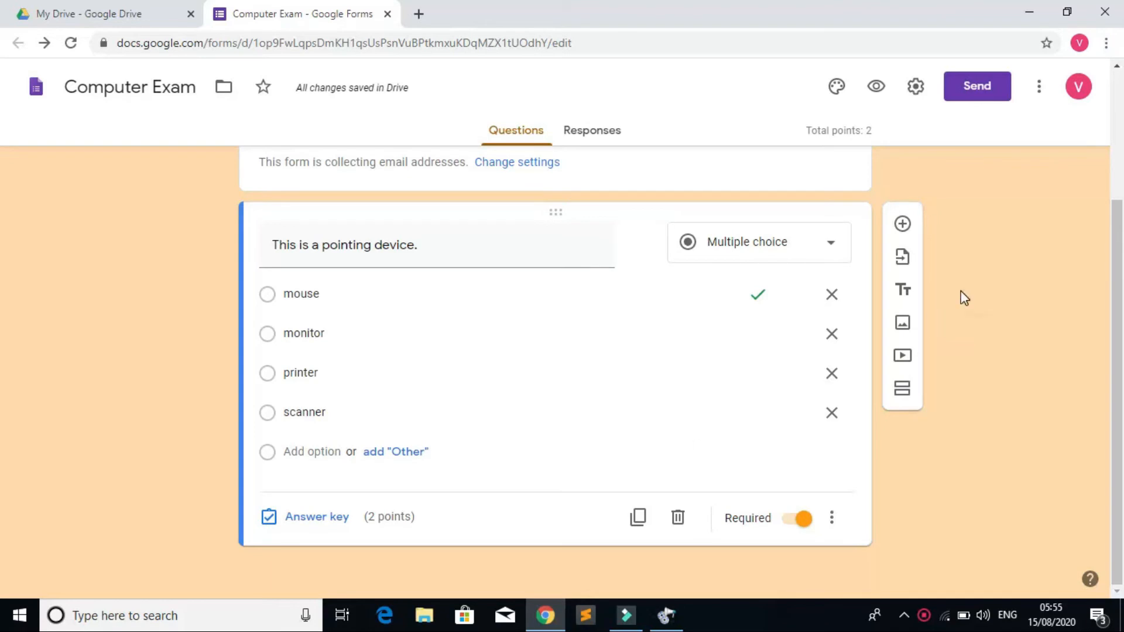
Step: Add a new question after the pointing-device question, plus a title-and-description block
{"action": "left_click", "coordinate": [903, 226]}
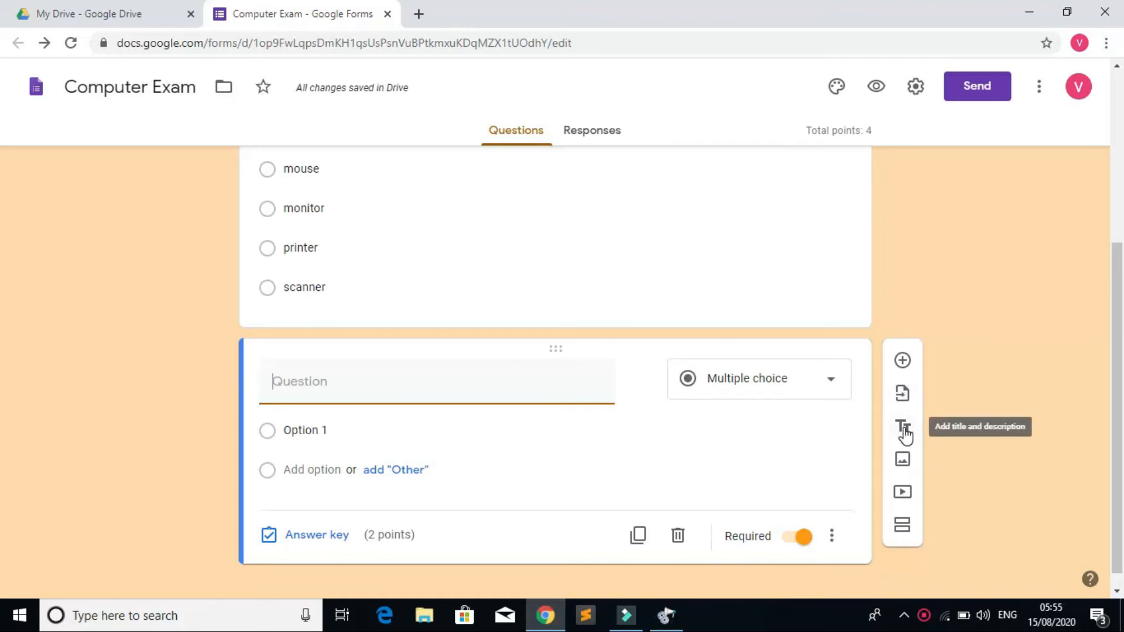
{"action": "left_click", "coordinate": [904, 429]}
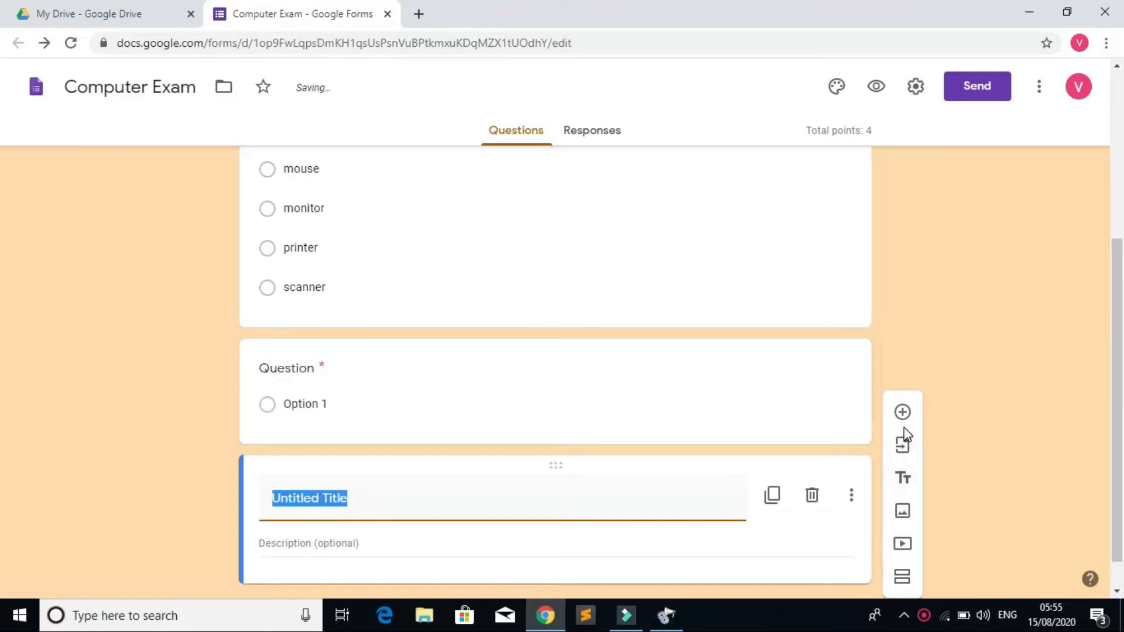
{"action": "left_click", "coordinate": [579, 353]}
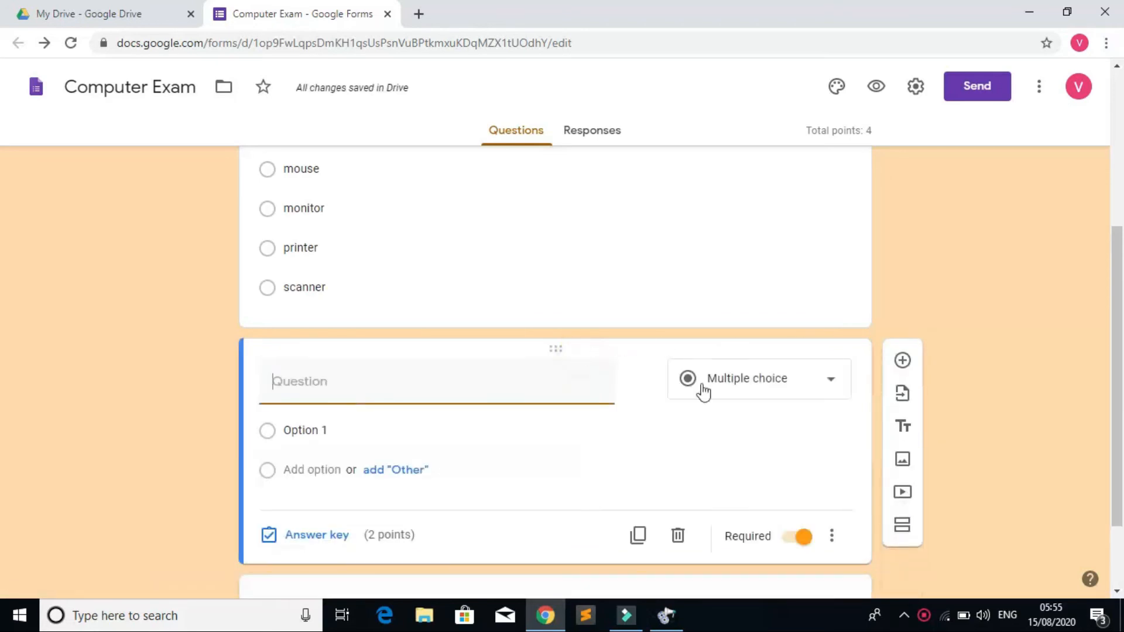
{"action": "left_click", "coordinate": [833, 538]}
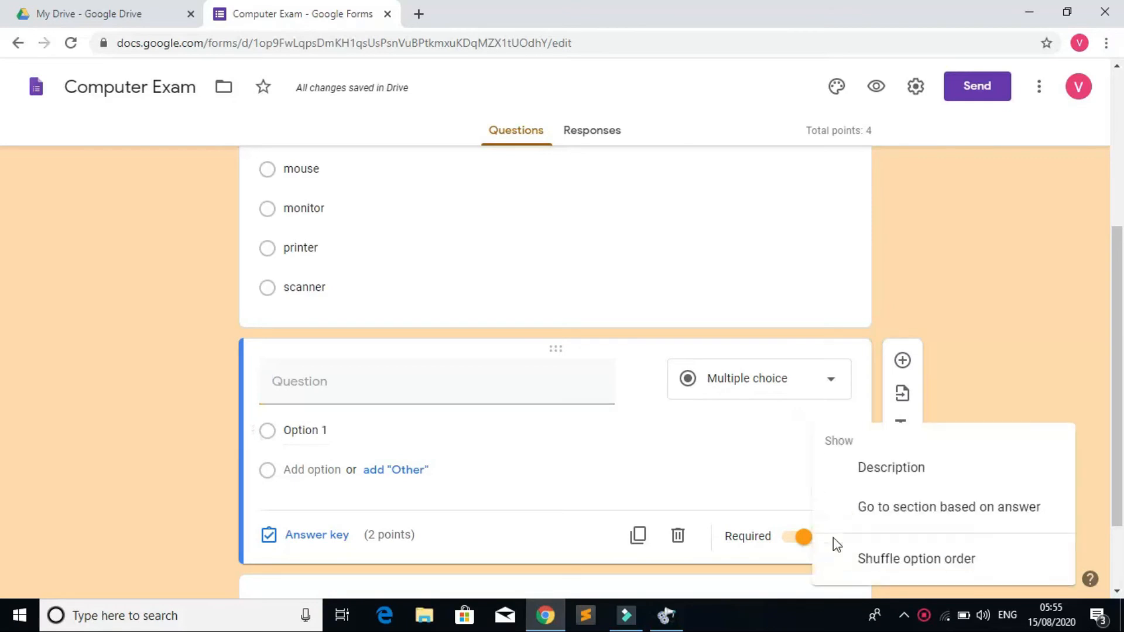
{"action": "left_click", "coordinate": [1017, 346]}
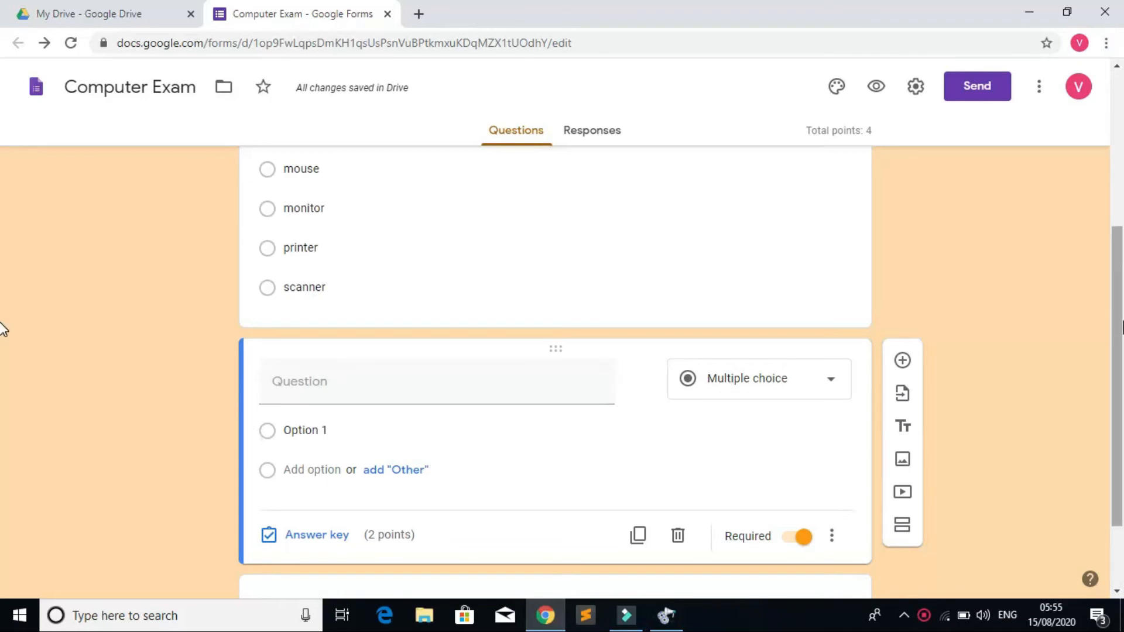
Step: Delete the extra Untitled Title section
{"action": "scroll", "coordinate": [3, 381], "scroll_direction": "down", "scroll_amount": 2}
{"action": "left_click", "coordinate": [832, 434]}
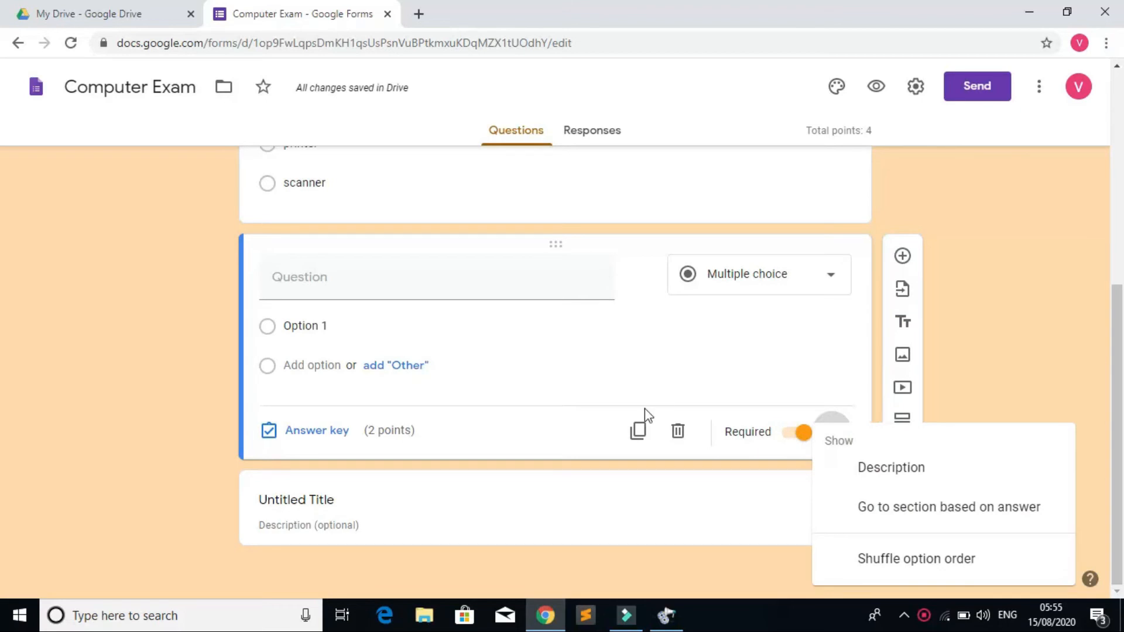
{"action": "left_click", "coordinate": [678, 438]}
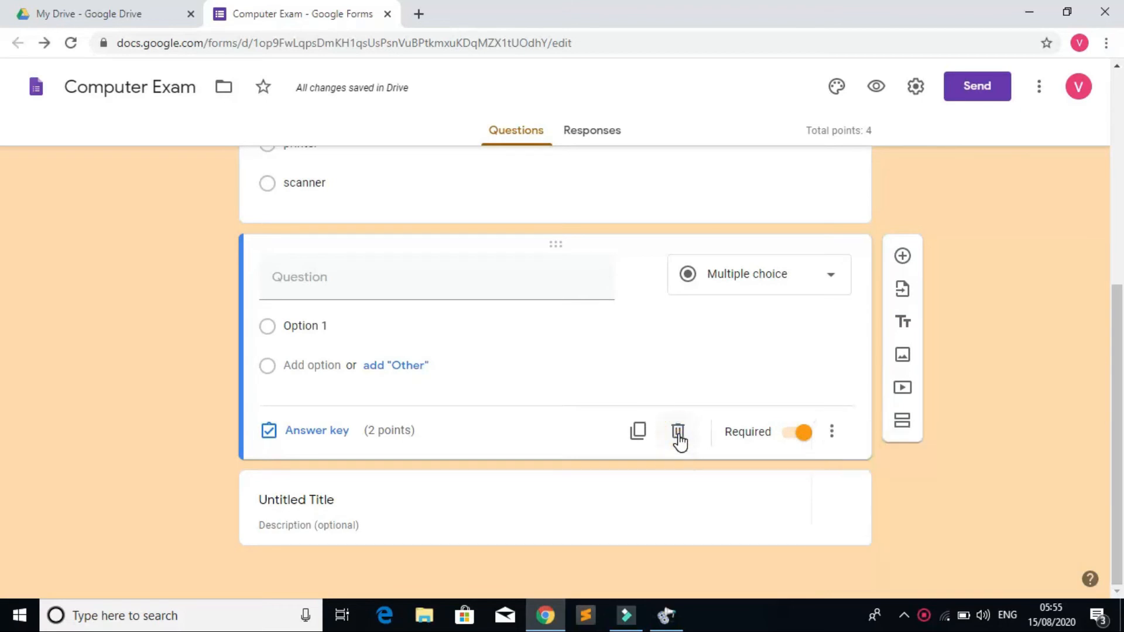
{"action": "left_click", "coordinate": [543, 536]}
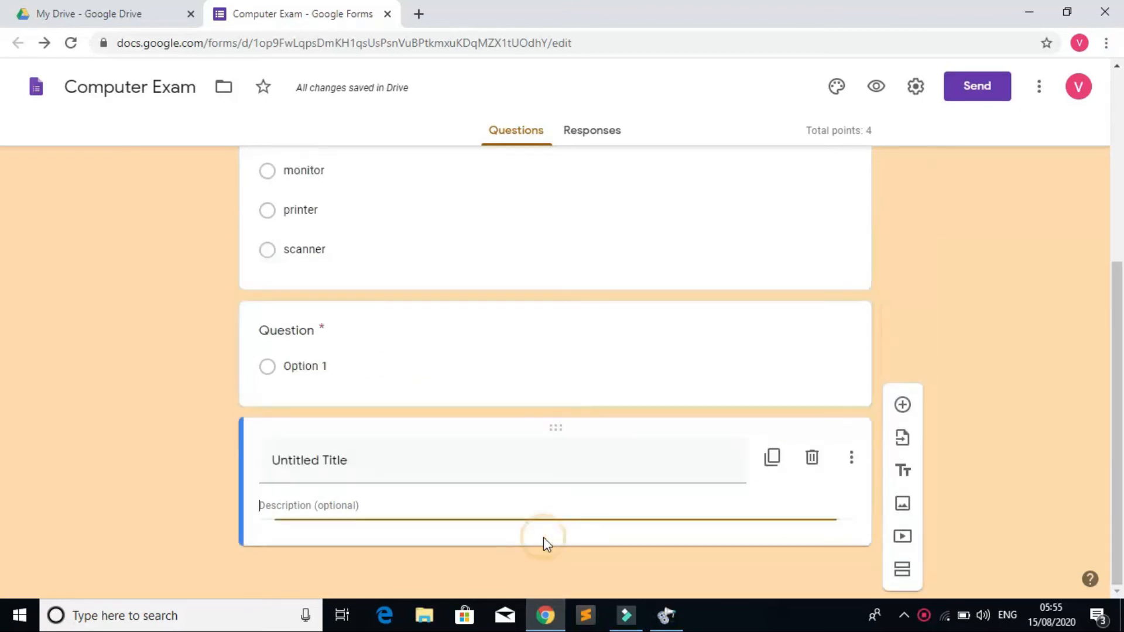
{"action": "left_click", "coordinate": [812, 464]}
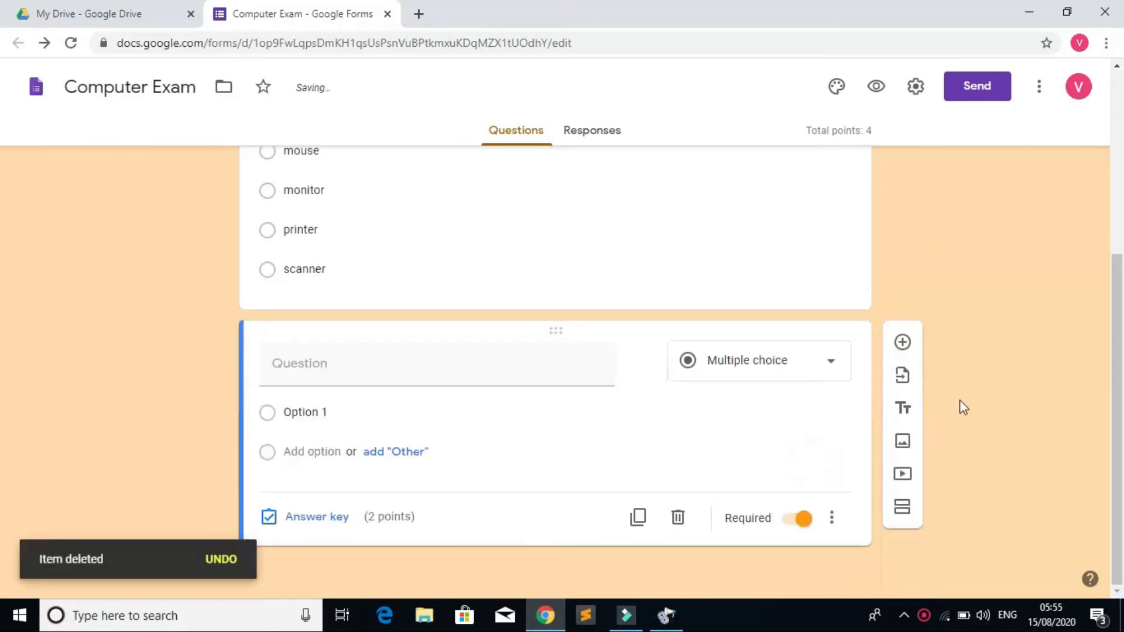
{"action": "left_click", "coordinate": [902, 443]}
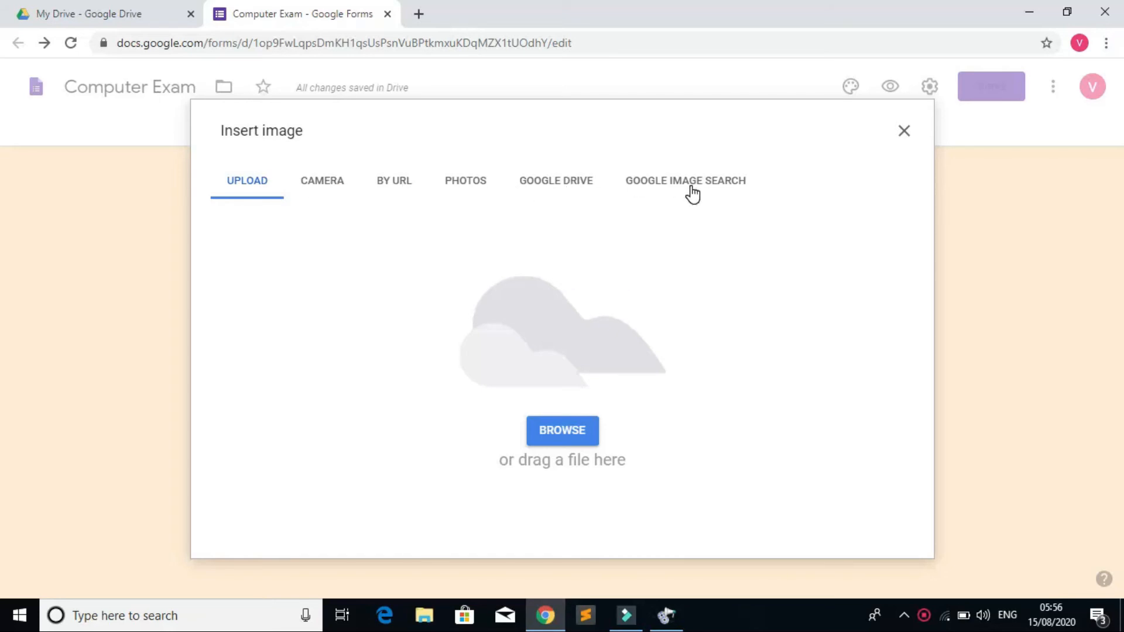
{"action": "left_click", "coordinate": [904, 132]}
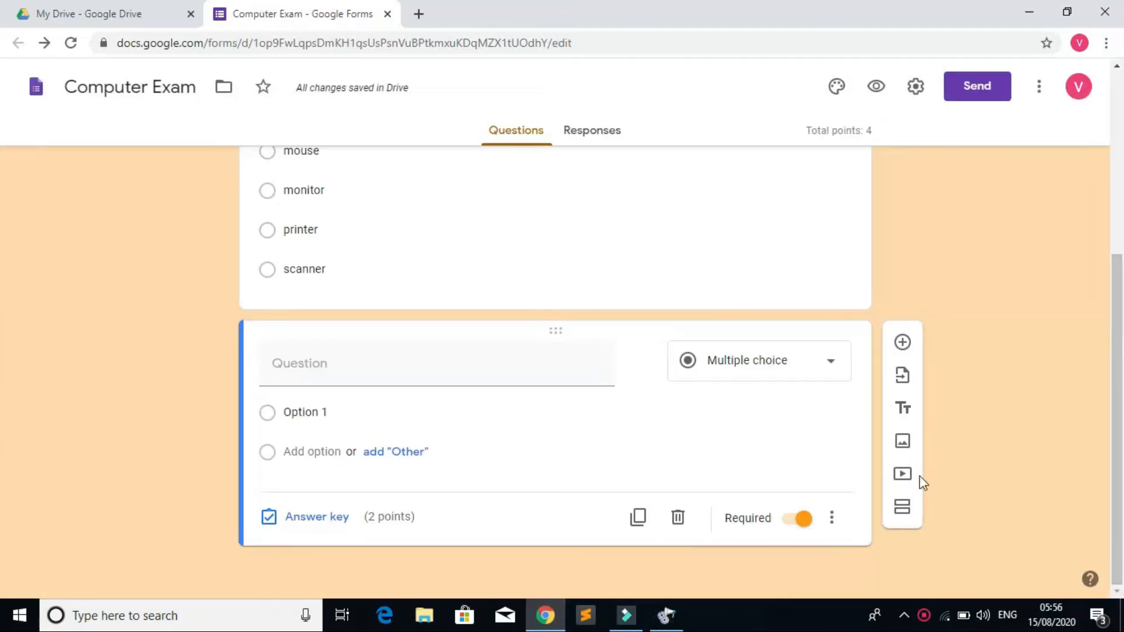
{"action": "left_click", "coordinate": [902, 474]}
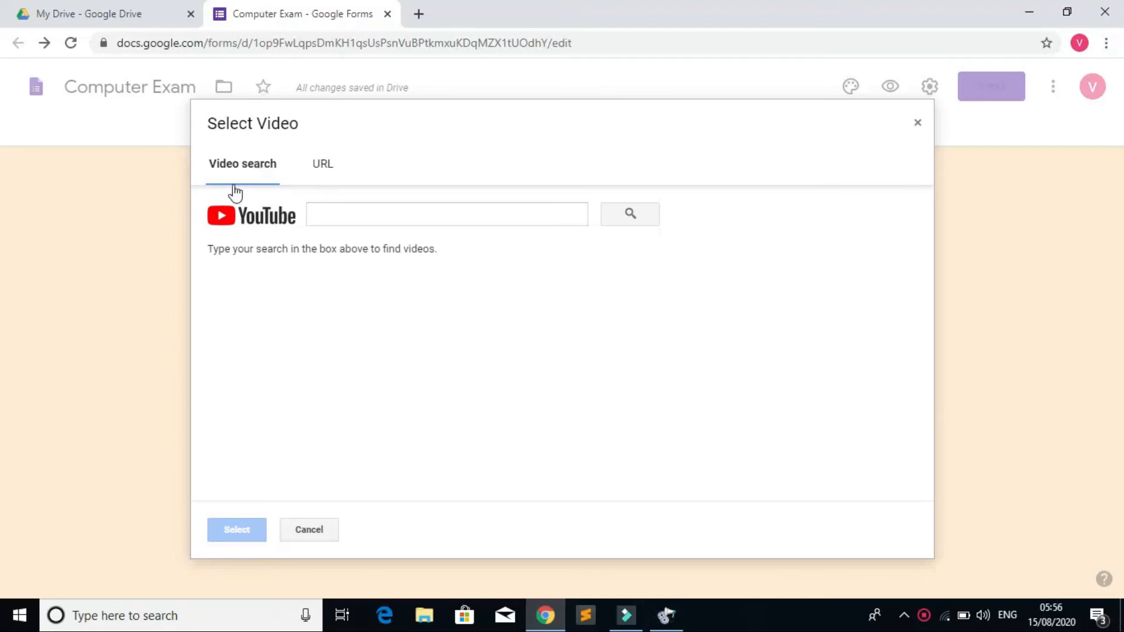
{"action": "left_click", "coordinate": [326, 166]}
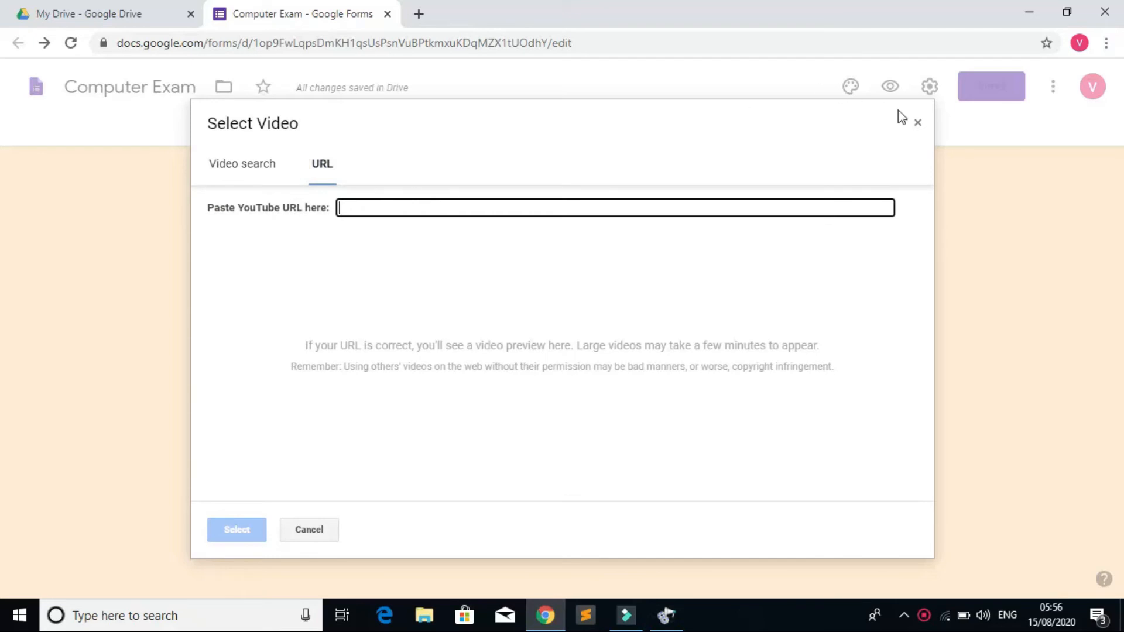
{"action": "left_click", "coordinate": [919, 124]}
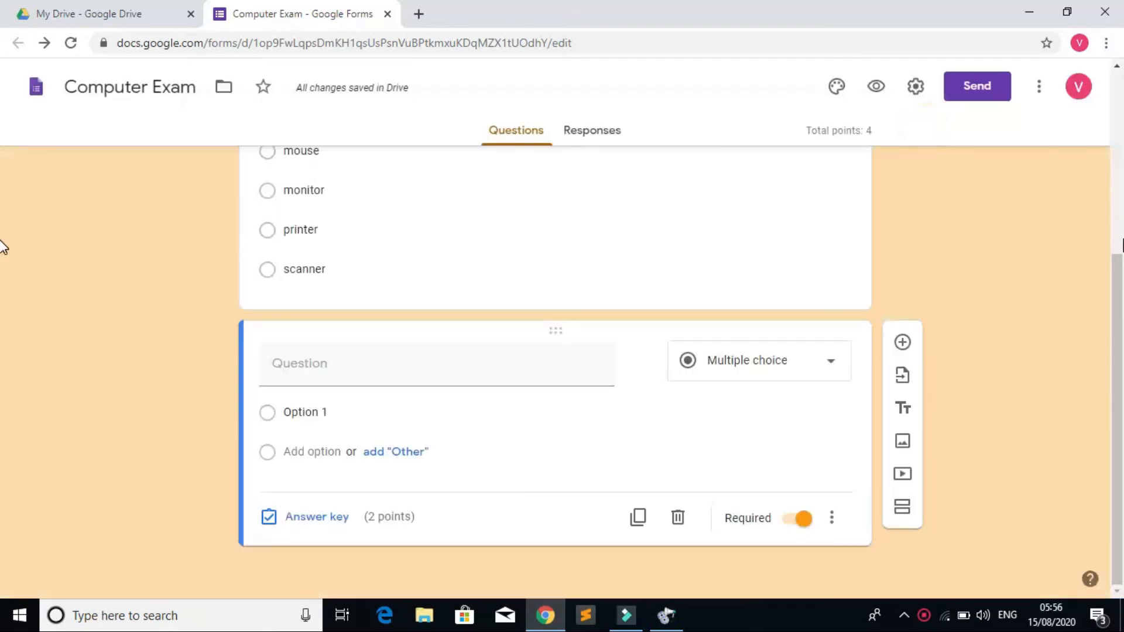
Step: Add a new section and move Untitled Section above Computer Exam
{"action": "left_click", "coordinate": [904, 508]}
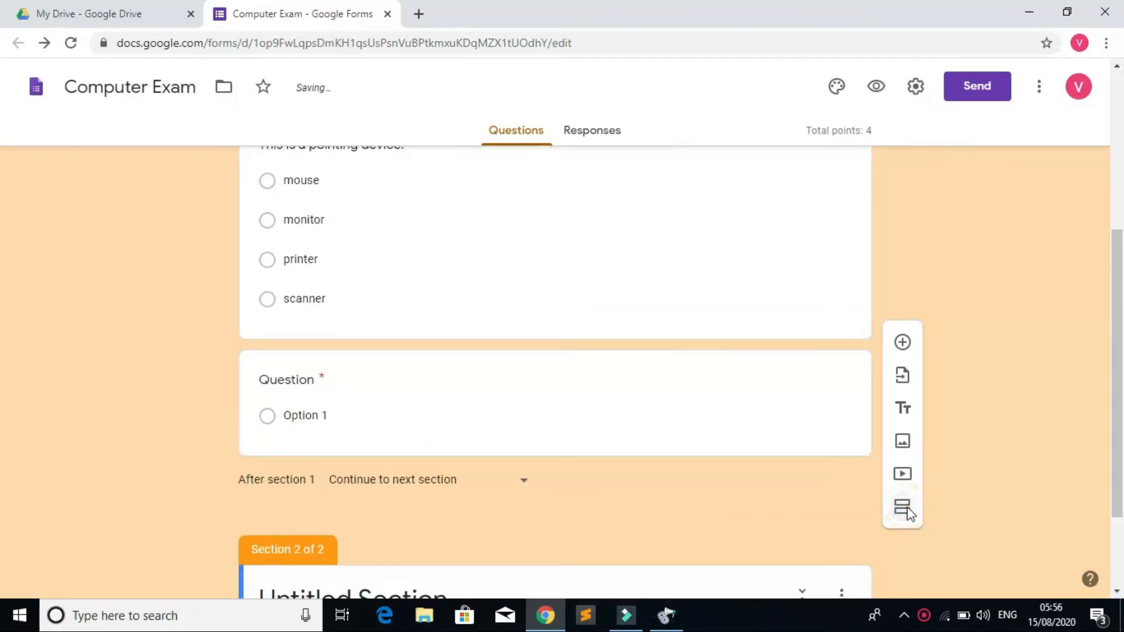
{"action": "left_click_drag", "start_coordinate": [1122, 337], "coordinate": [1105, 553]}
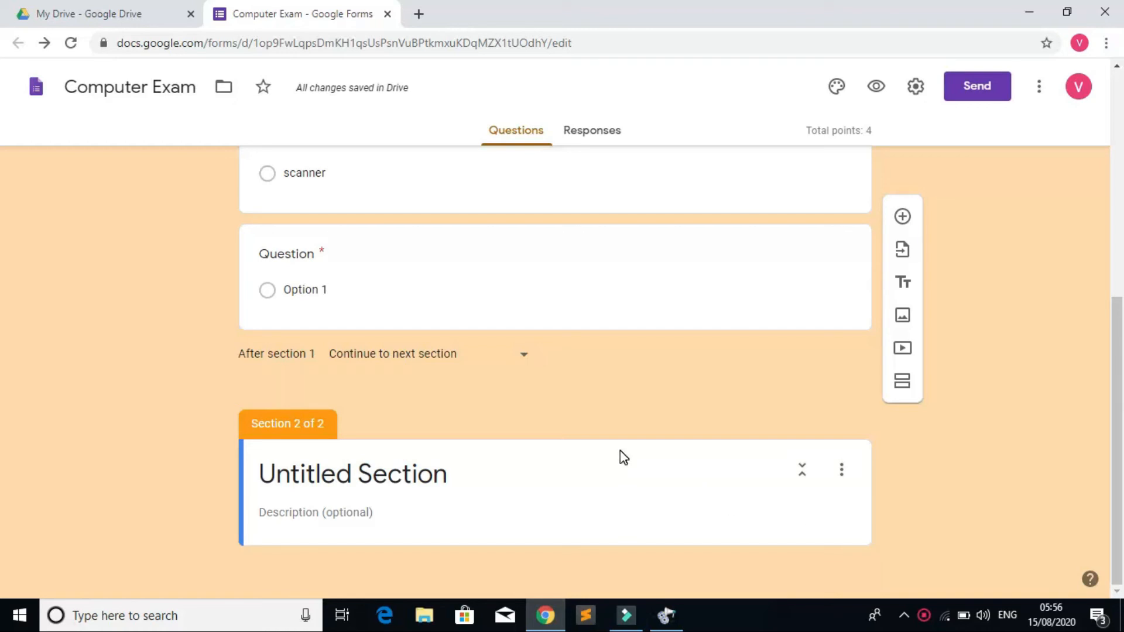
{"action": "left_click", "coordinate": [565, 454]}
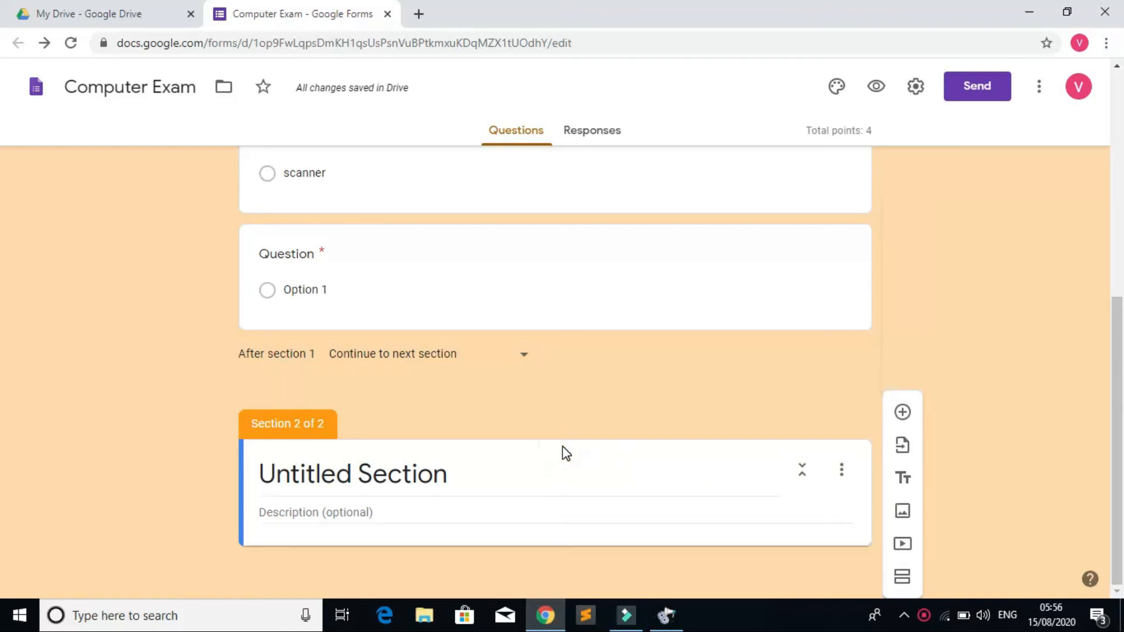
{"action": "left_click", "coordinate": [842, 472]}
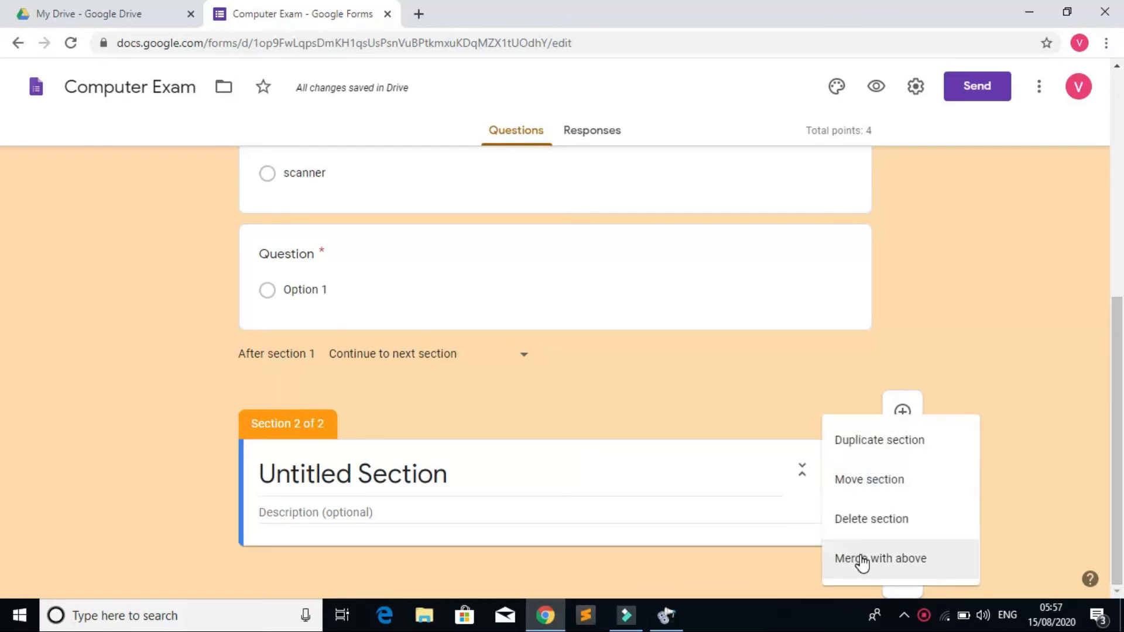
{"action": "left_click", "coordinate": [872, 486]}
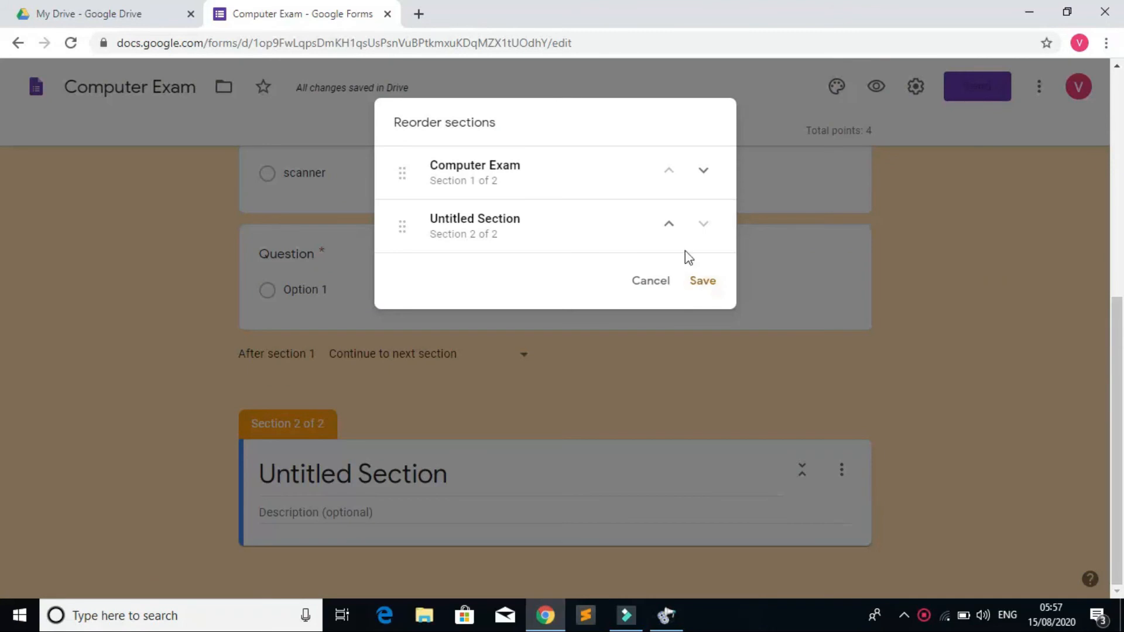
{"action": "left_click", "coordinate": [669, 227]}
{"action": "left_click", "coordinate": [708, 282]}
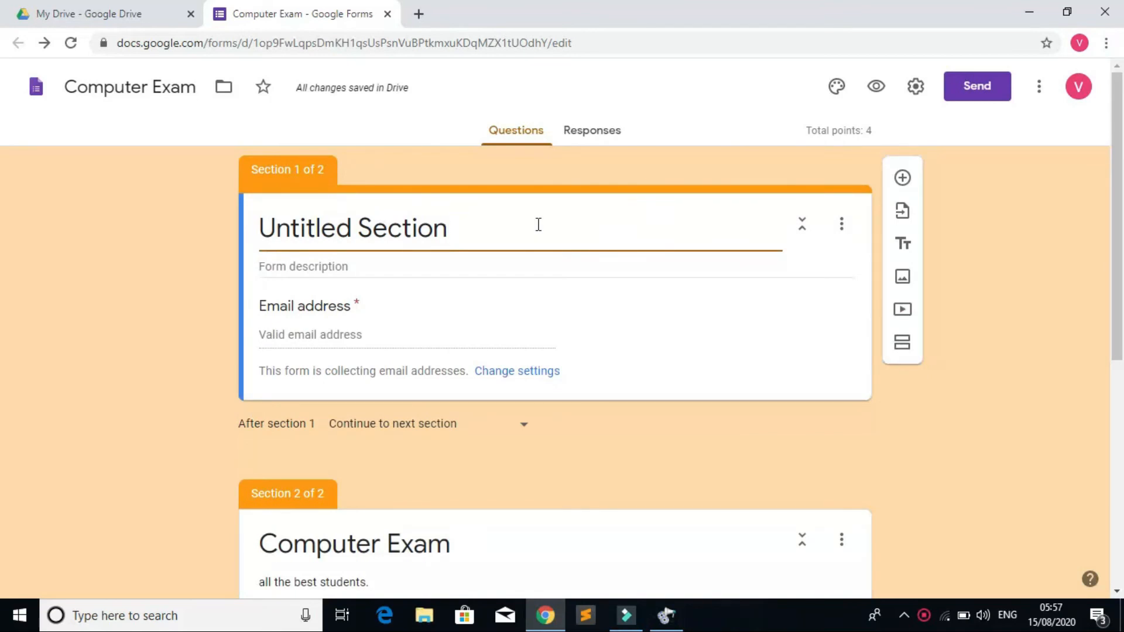
Step: Rename the first section's title to 'Students Details'
{"action": "key", "text": "BackSpace"}
{"action": "key", "text": "BackSpace"}
{"action": "key", "text": "BackSpace"}
{"action": "key", "text": "BackSpace"}
{"action": "key", "text": "BackSpace"}
{"action": "key", "text": "BackSpace"}
{"action": "key", "text": "BackSpace"}
{"action": "key", "text": "BackSpace"}
{"action": "key", "text": "BackSpace"}
{"action": "key", "text": "BackSpace"}
{"action": "key", "text": "BackSpace"}
{"action": "key", "text": "BackSpace"}
{"action": "key", "text": "BackSpace"}
{"action": "key", "text": "BackSpace"}
{"action": "key", "text": "BackSpace"}
{"action": "key", "text": "BackSpace"}
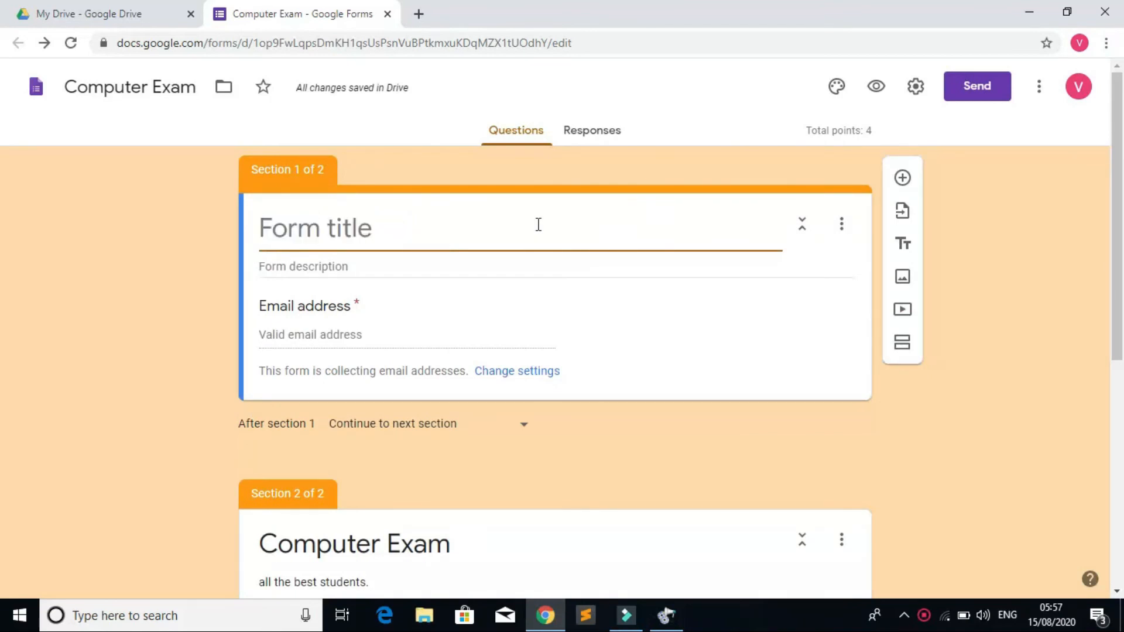
{"action": "type", "text": "St"}
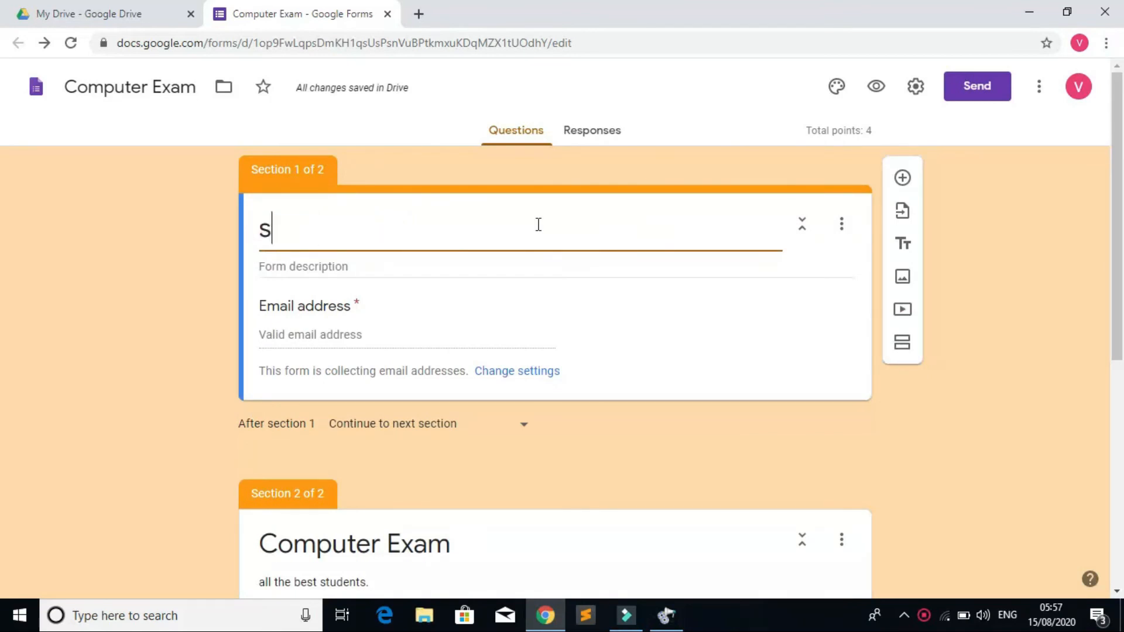
{"action": "key", "text": "BackSpace"}
{"action": "key", "text": "BackSpace"}
{"action": "type", "text": "S"}
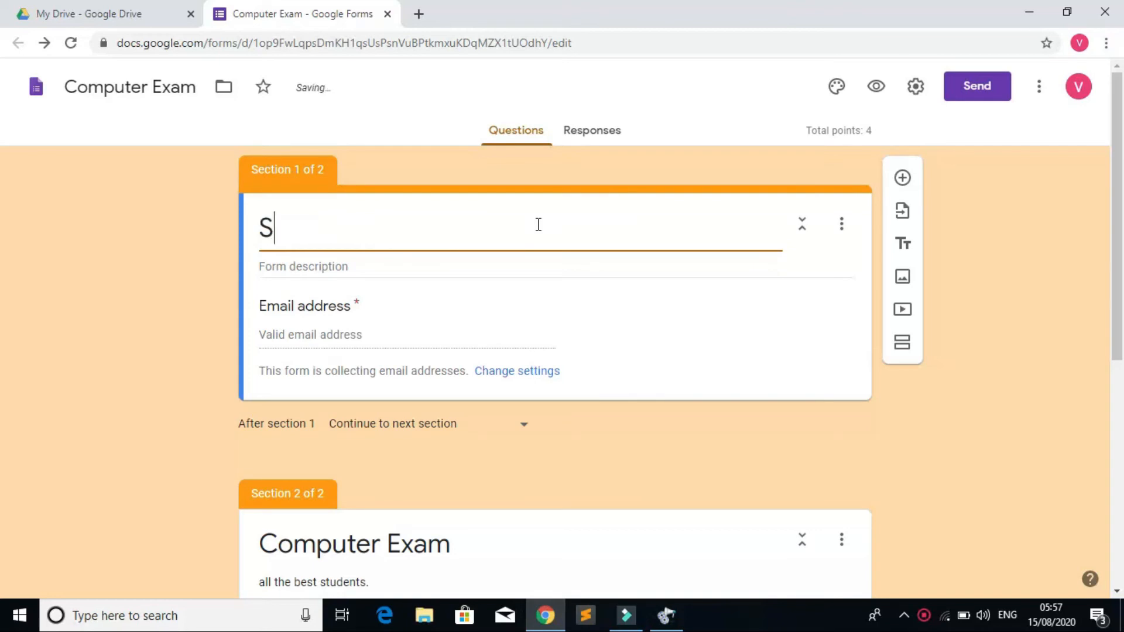
{"action": "type", "text": "tudent"}
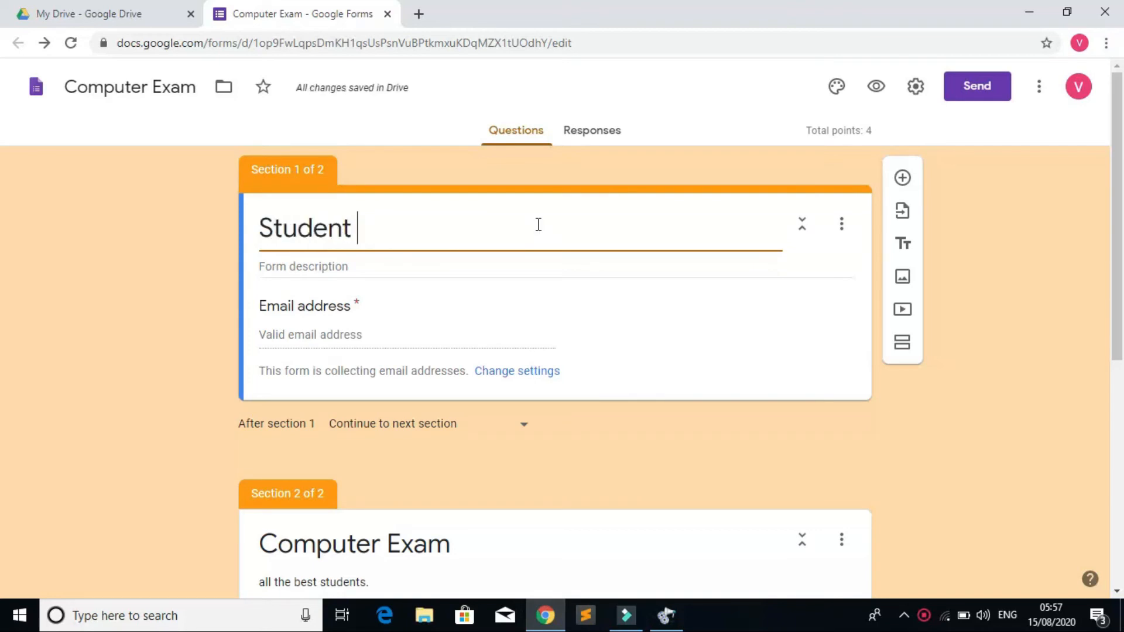
{"action": "key", "text": "BackSpace"}
{"action": "type", "text": "s De"}
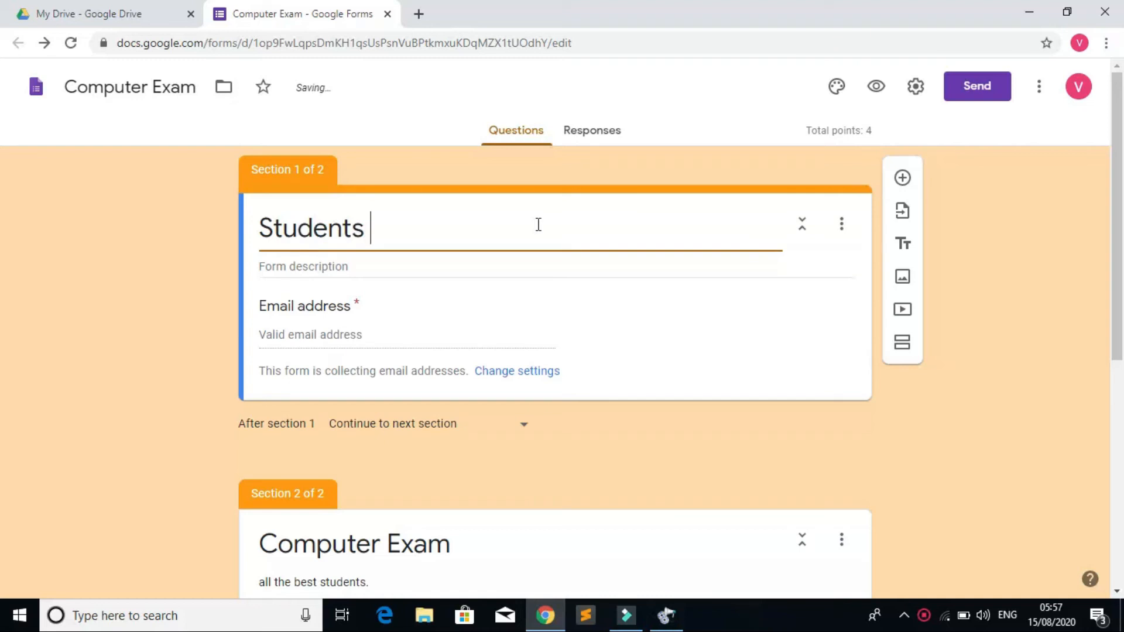
{"action": "type", "text": "tails"}
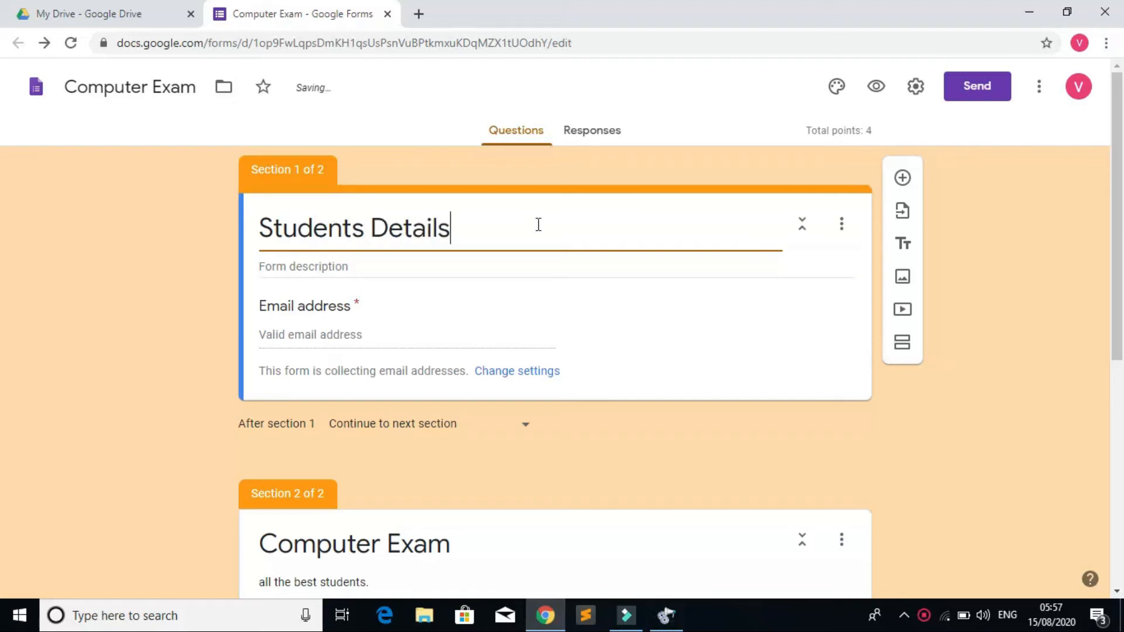
Step: Give the section the description 'Enter your details.'
{"action": "left_click", "coordinate": [428, 273]}
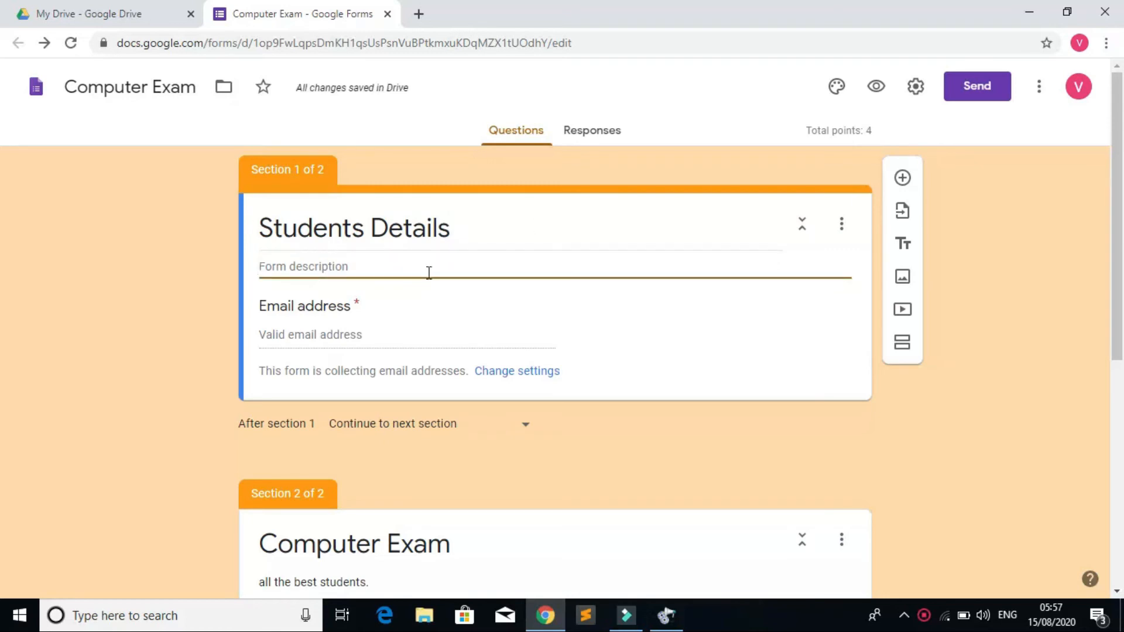
{"action": "type", "text": "Enter your d"}
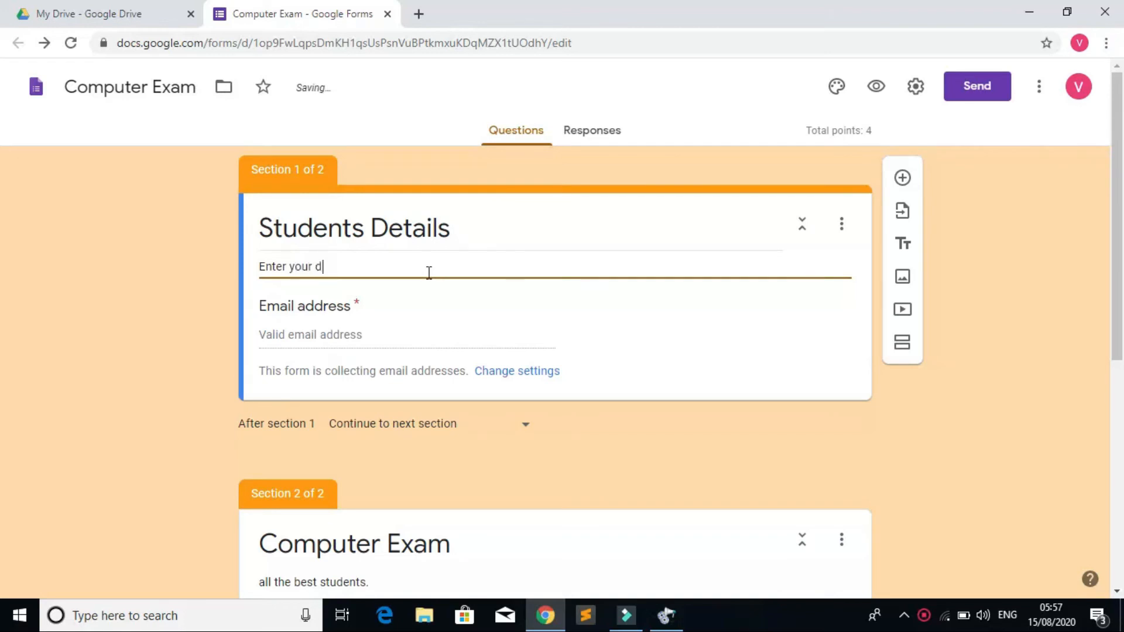
{"action": "type", "text": "etails"}
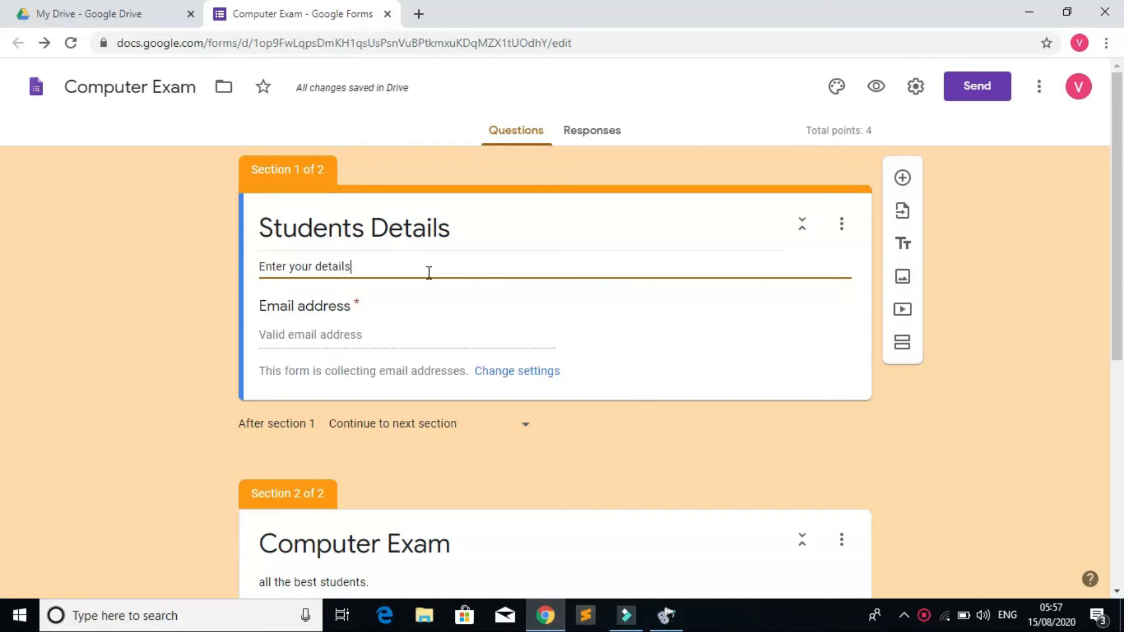
{"action": "type", "text": "."}
{"action": "left_click", "coordinate": [696, 347]}
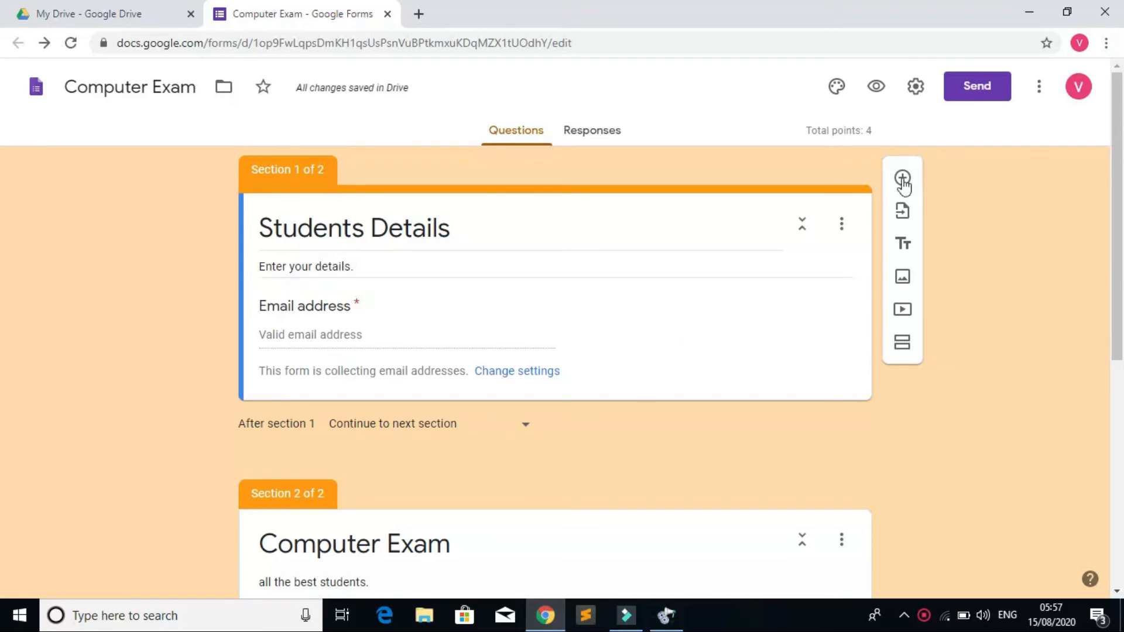
Step: Add a new question to Students Details and set its answer-key points to 0
{"action": "left_click", "coordinate": [902, 178]}
{"action": "left_click_drag", "start_coordinate": [1122, 132], "coordinate": [1123, 226]}
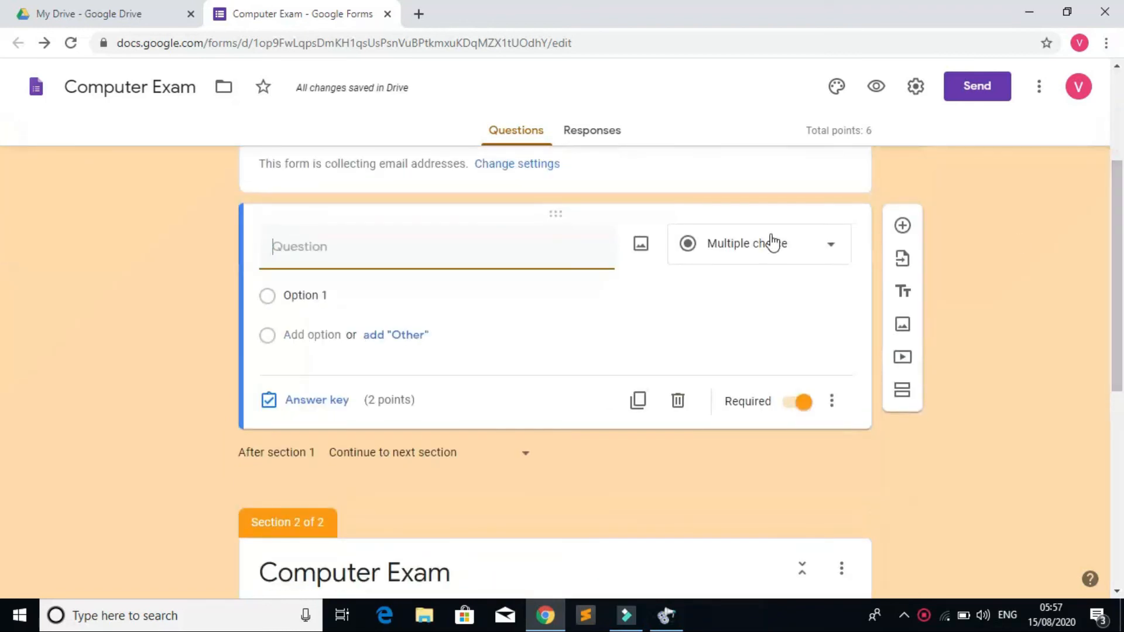
{"action": "left_click", "coordinate": [304, 400]}
{"action": "type", "text": "0"}
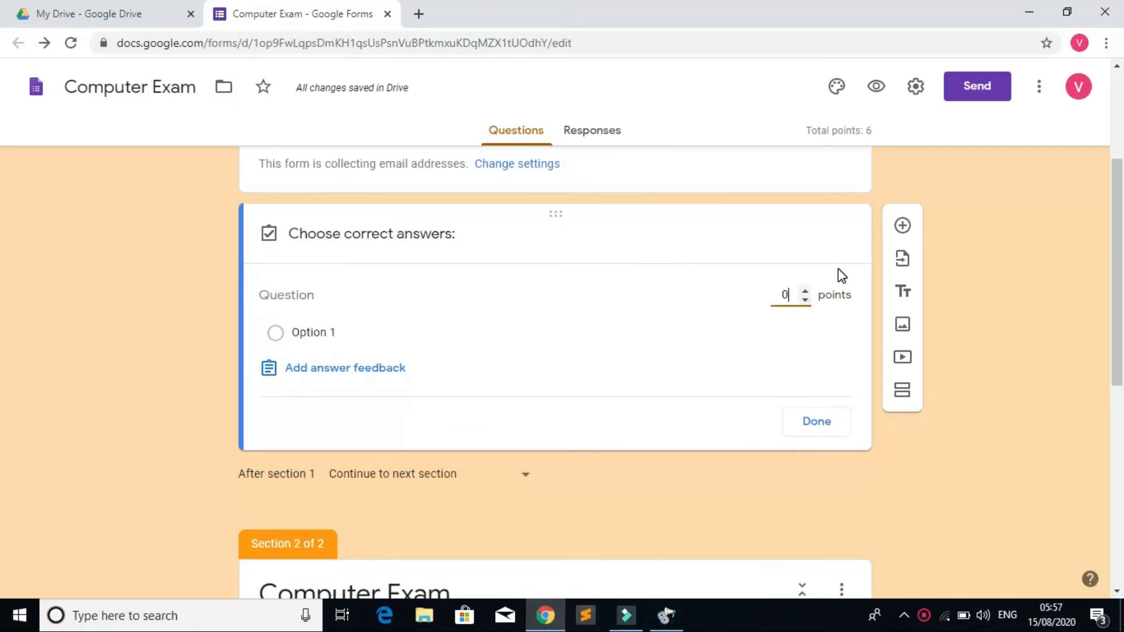
{"action": "left_click", "coordinate": [355, 306]}
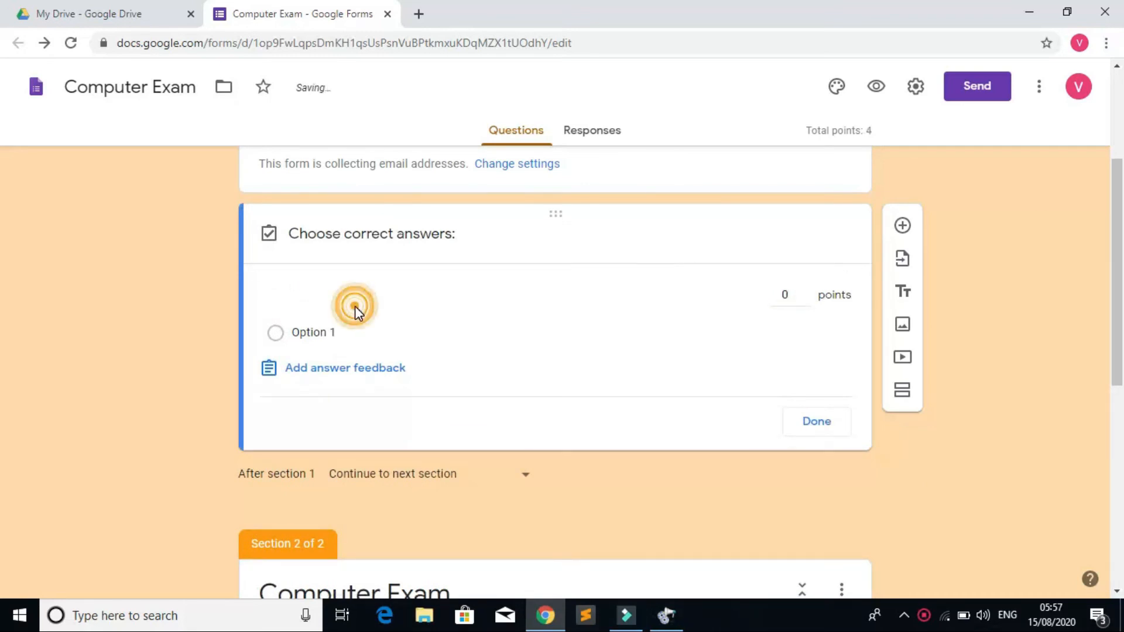
{"action": "left_click", "coordinate": [442, 230]}
{"action": "left_click", "coordinate": [321, 296]}
{"action": "left_click", "coordinate": [815, 419]}
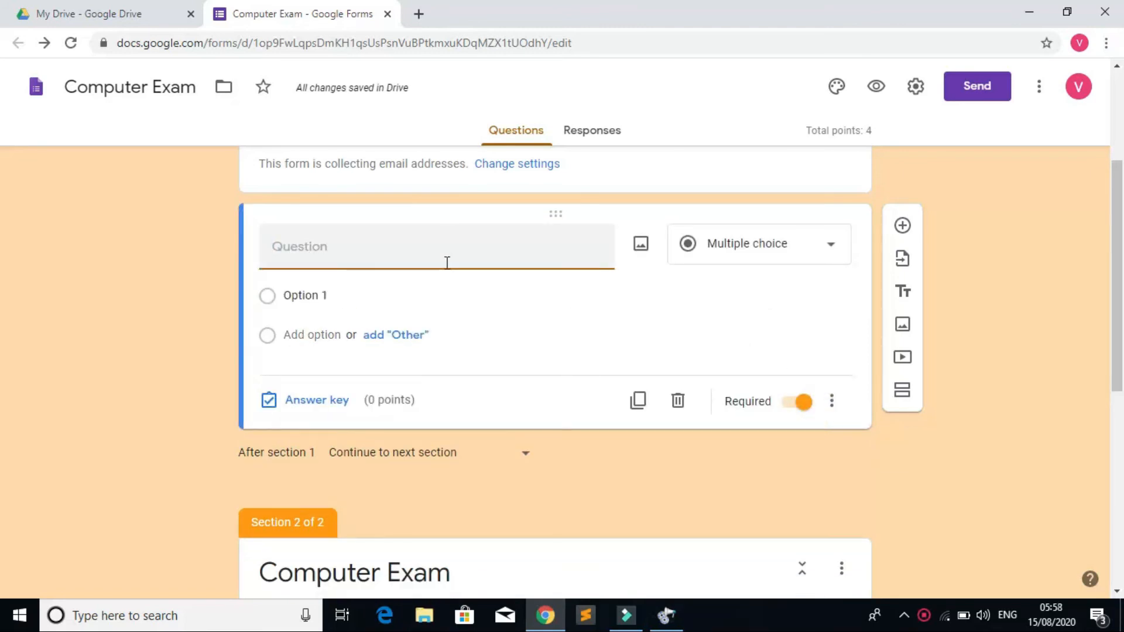
Step: Enter the question text 'Write your Name?'
{"action": "type", "text": "write your name"}
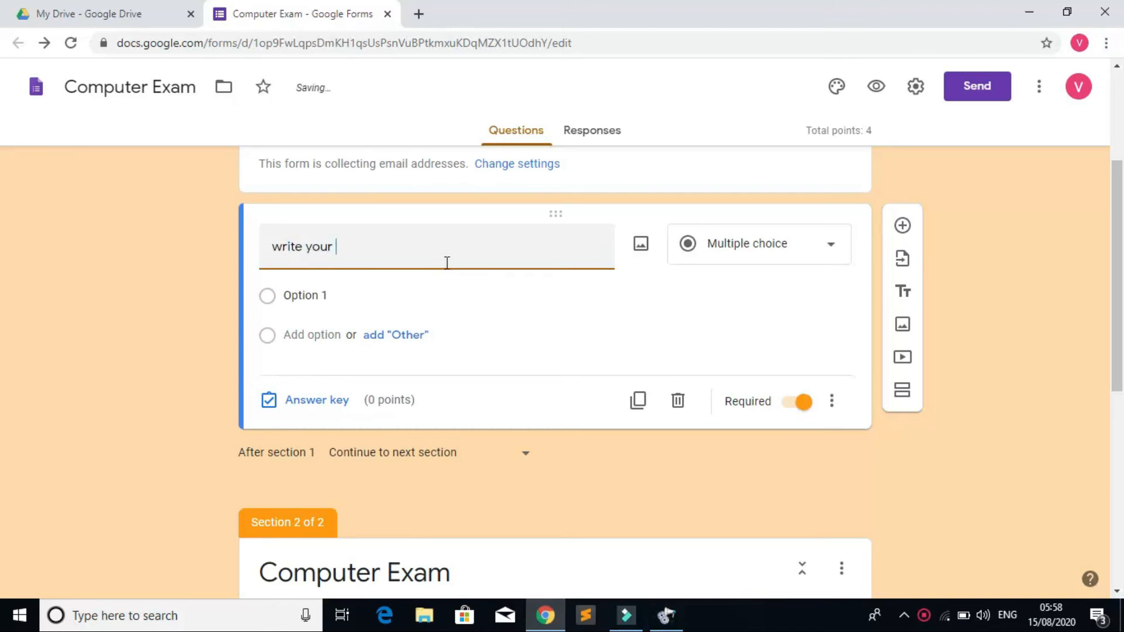
{"action": "key", "text": "BackSpace"}
{"action": "key", "text": "BackSpace"}
{"action": "key", "text": "BackSpace"}
{"action": "key", "text": "BackSpace"}
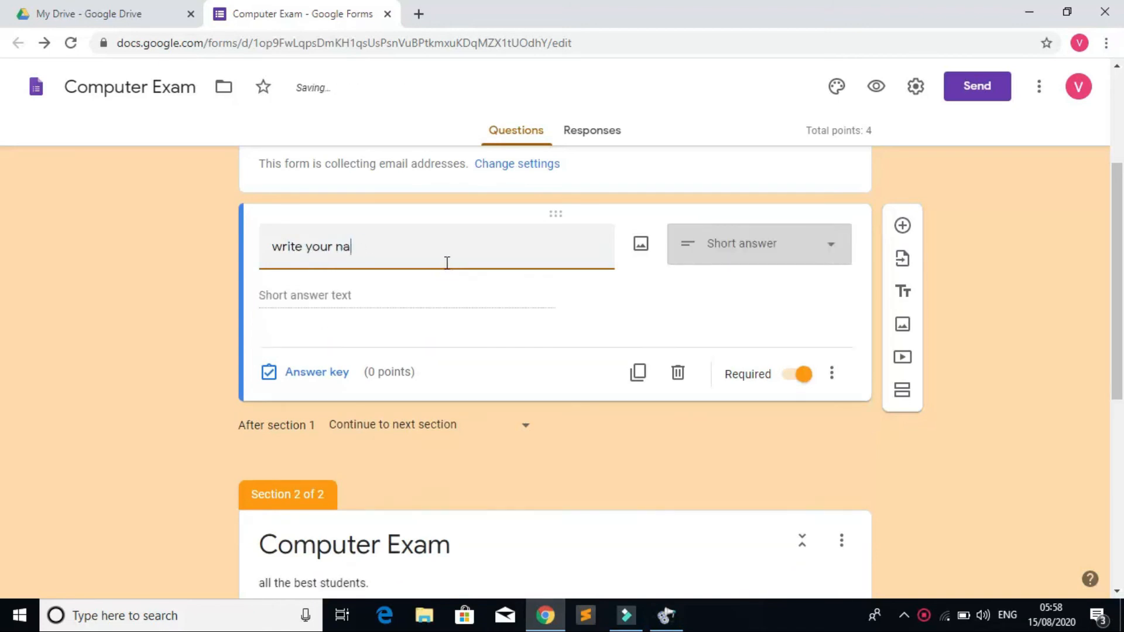
{"action": "type", "text": "Name"}
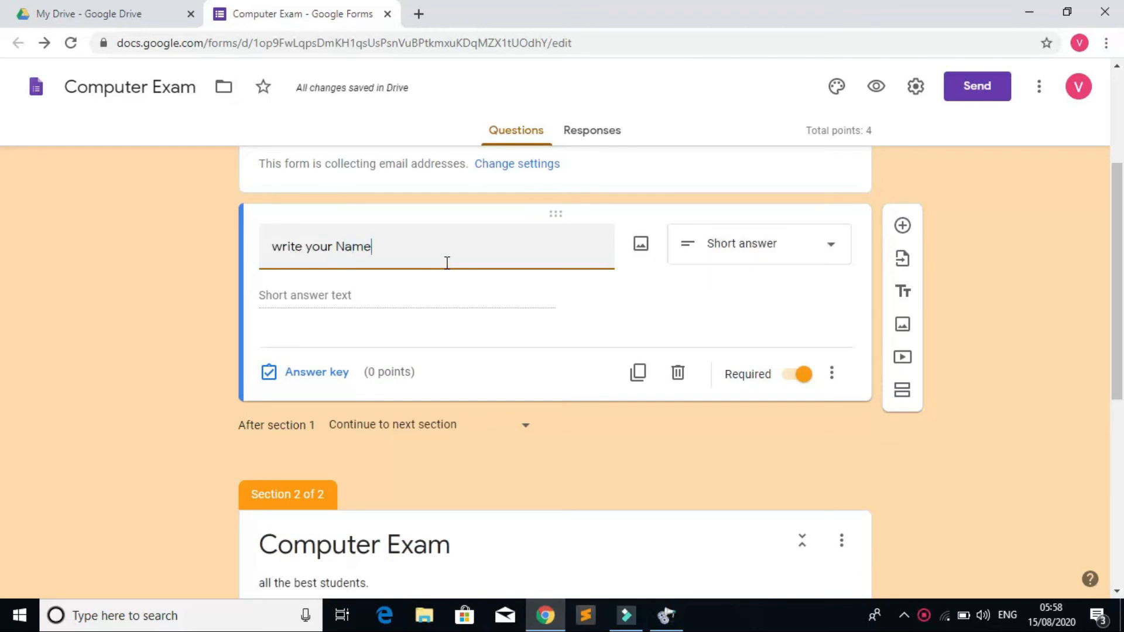
{"action": "left_click", "coordinate": [282, 245]}
{"action": "key", "text": "BackSpace"}
{"action": "type", "text": "W"}
{"action": "left_click", "coordinate": [415, 246]}
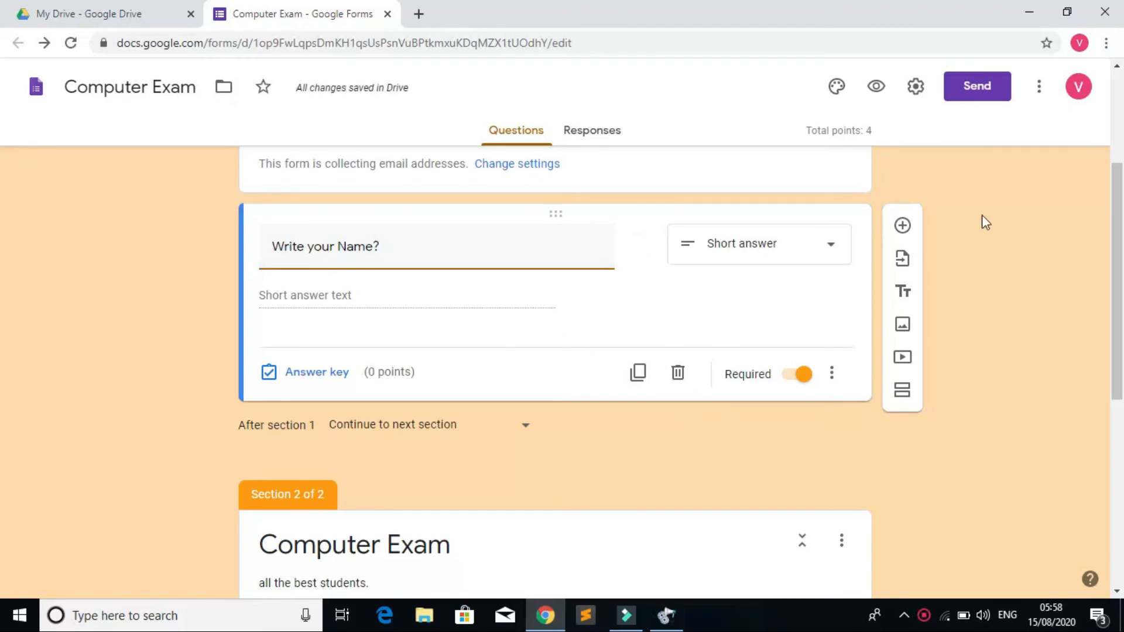
Step: Add another question below it, titled 'Write your Class?'
{"action": "left_click", "coordinate": [903, 226]}
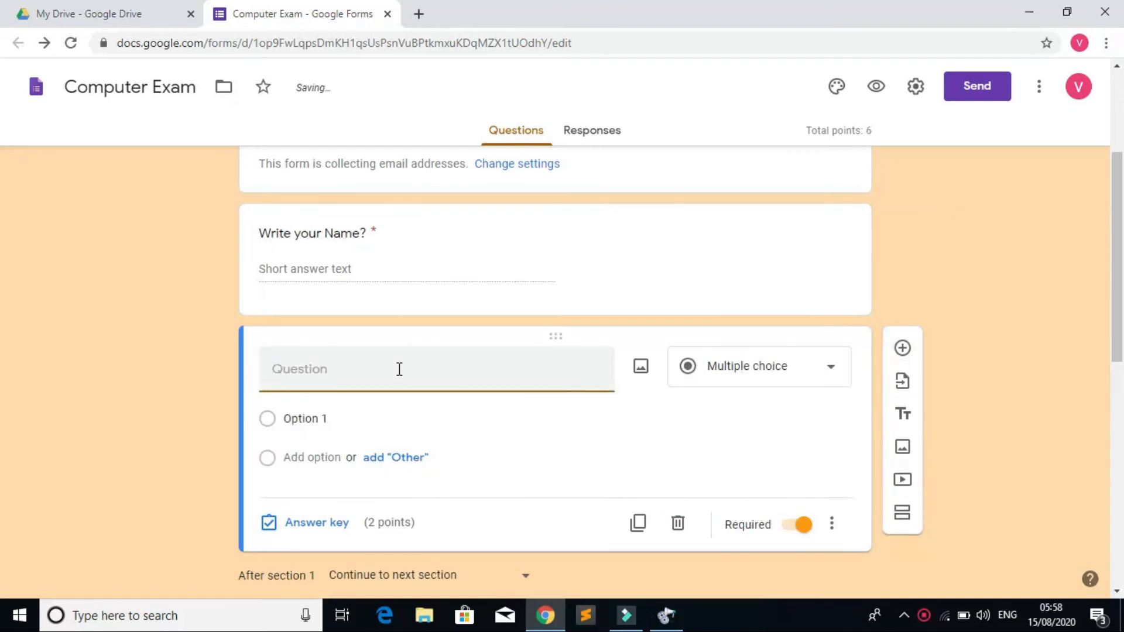
{"action": "type", "text": "Writeyou"}
{"action": "key", "text": "BackSpace"}
{"action": "key", "text": "BackSpace"}
{"action": "key", "text": "BackSpace"}
{"action": "type", "text": "our C;a"}
{"action": "type", "text": "lass?"}
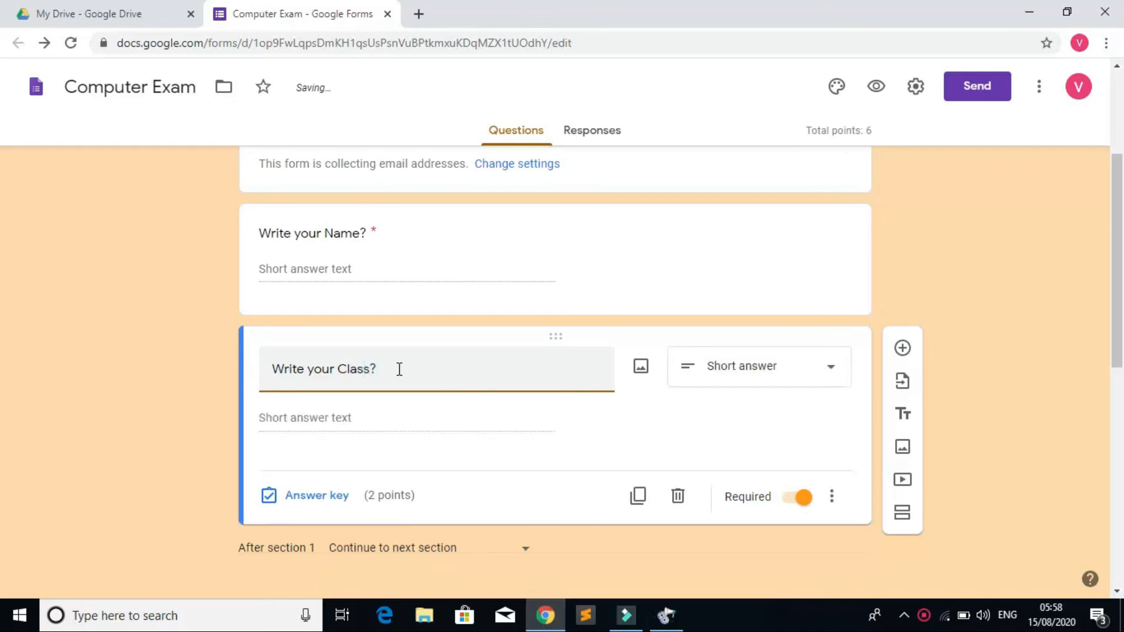
Step: Set the class question's answer-key points to 0, bringing the quiz total to 4
{"action": "left_click", "coordinate": [312, 498]}
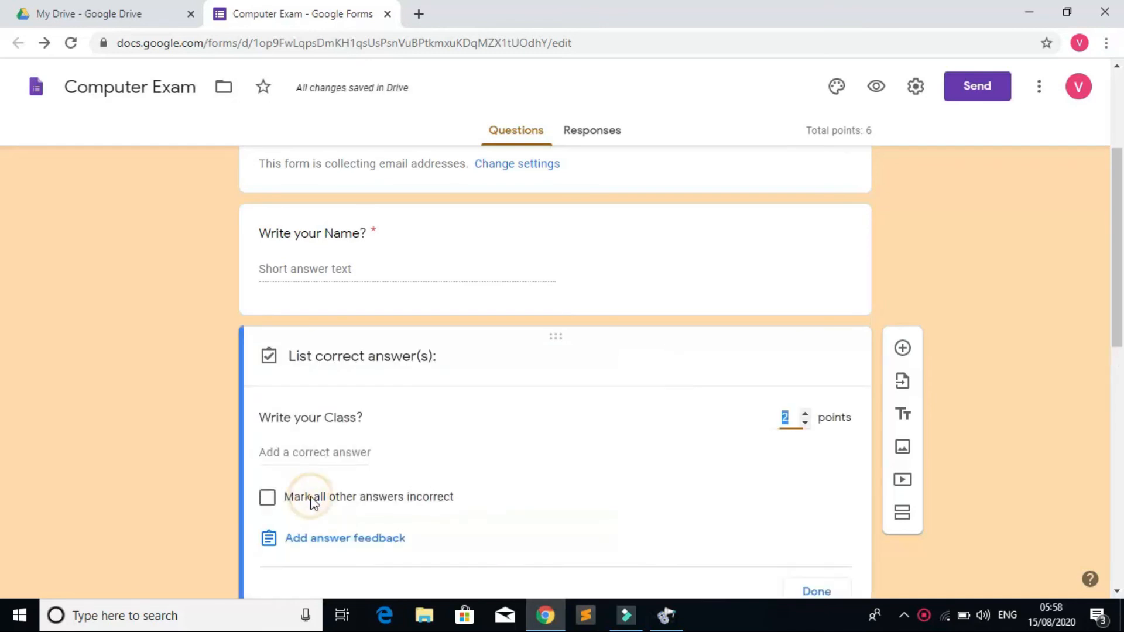
{"action": "type", "text": "2"}
{"action": "key", "text": "BackSpace"}
{"action": "type", "text": "0"}
{"action": "left_click", "coordinate": [1061, 431]}
{"action": "left_click", "coordinate": [1123, 364]}
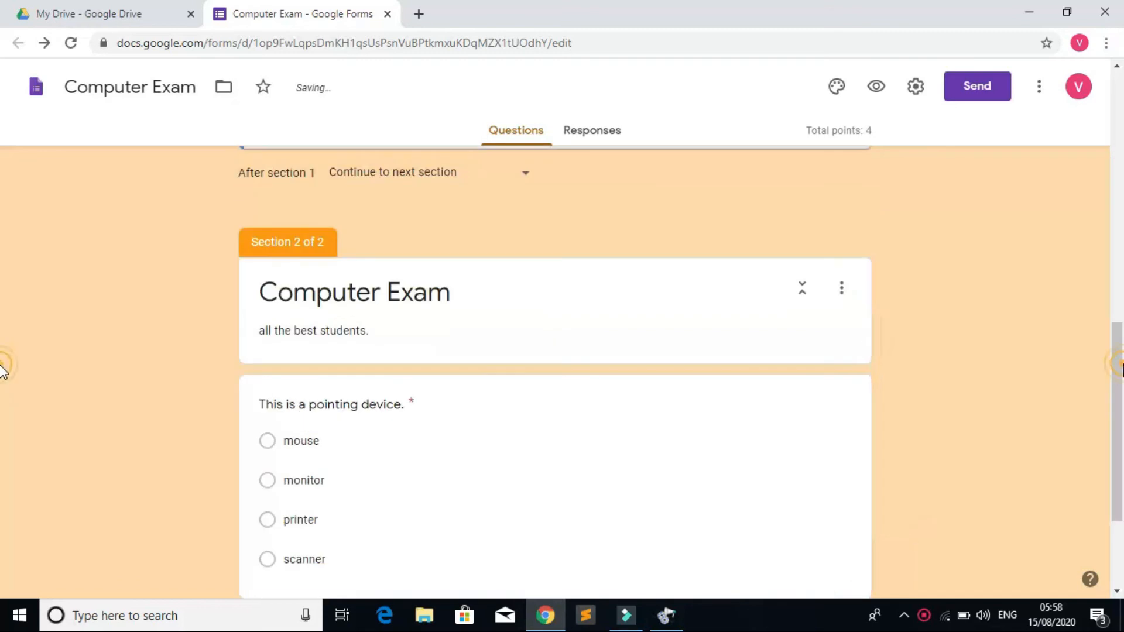
{"action": "left_click_drag", "start_coordinate": [1121, 363], "coordinate": [1122, 114]}
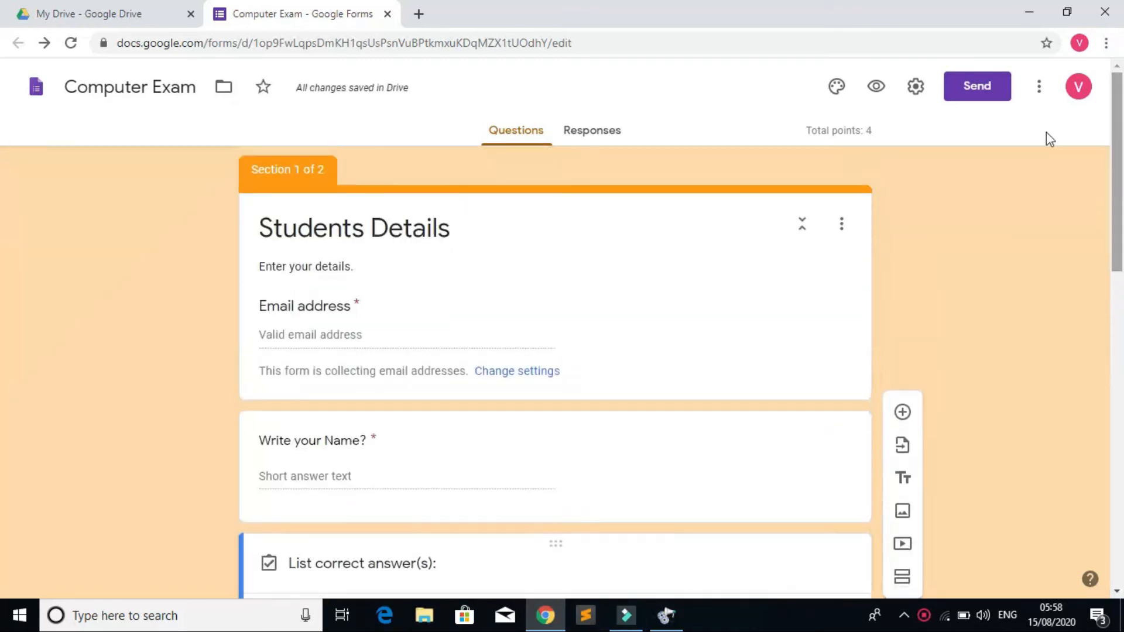
Step: Check the answer keys of the Name and Class questions, then open the blank Section 2 question
{"action": "left_click", "coordinate": [670, 486]}
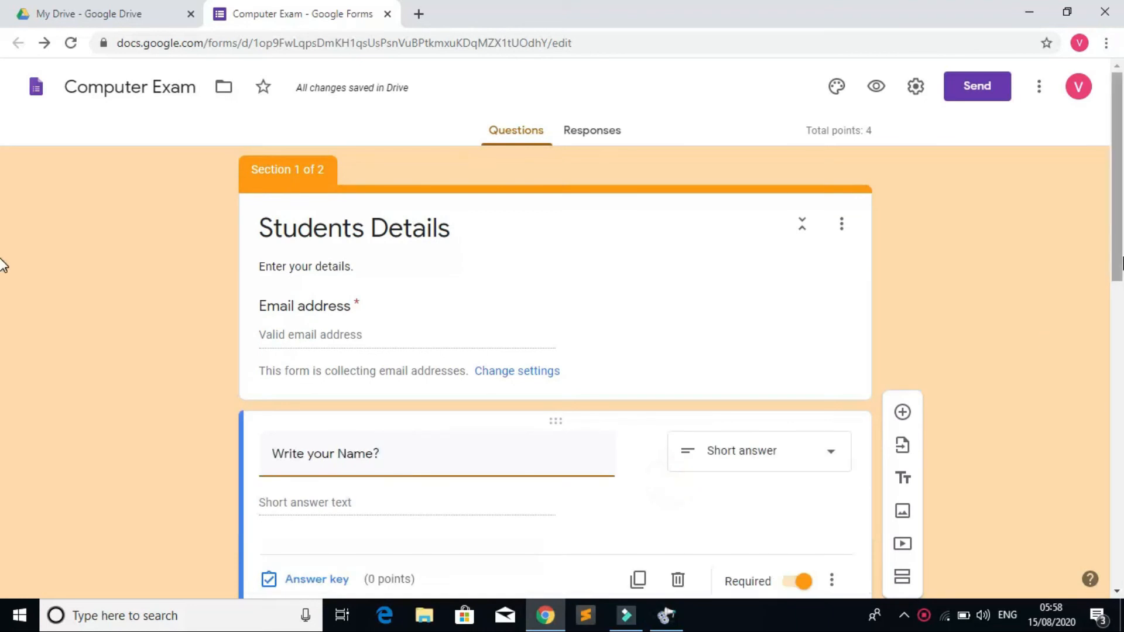
{"action": "left_click_drag", "start_coordinate": [1122, 265], "coordinate": [1122, 375]}
{"action": "left_click", "coordinate": [696, 391]}
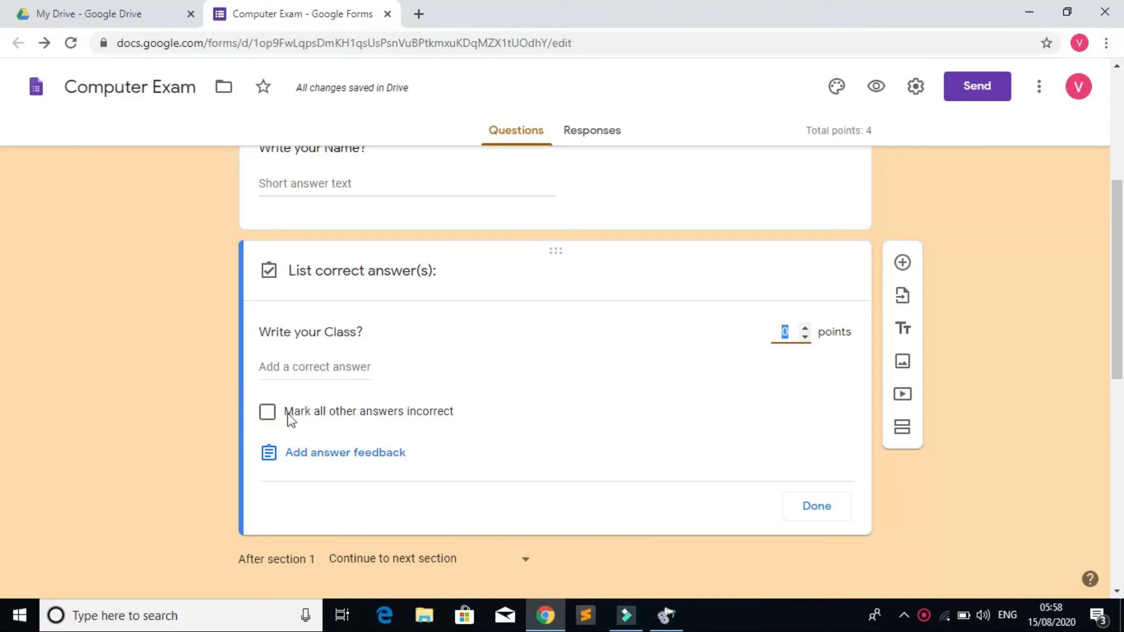
{"action": "left_click", "coordinate": [809, 509]}
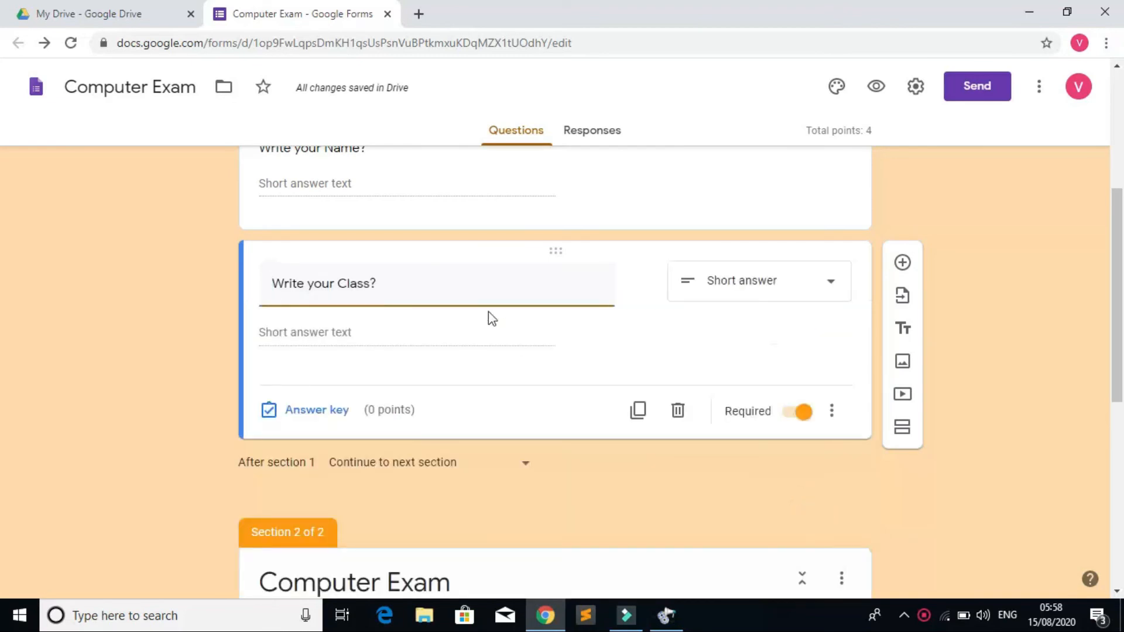
{"action": "scroll", "coordinate": [2, 252], "scroll_direction": "down", "scroll_amount": 7}
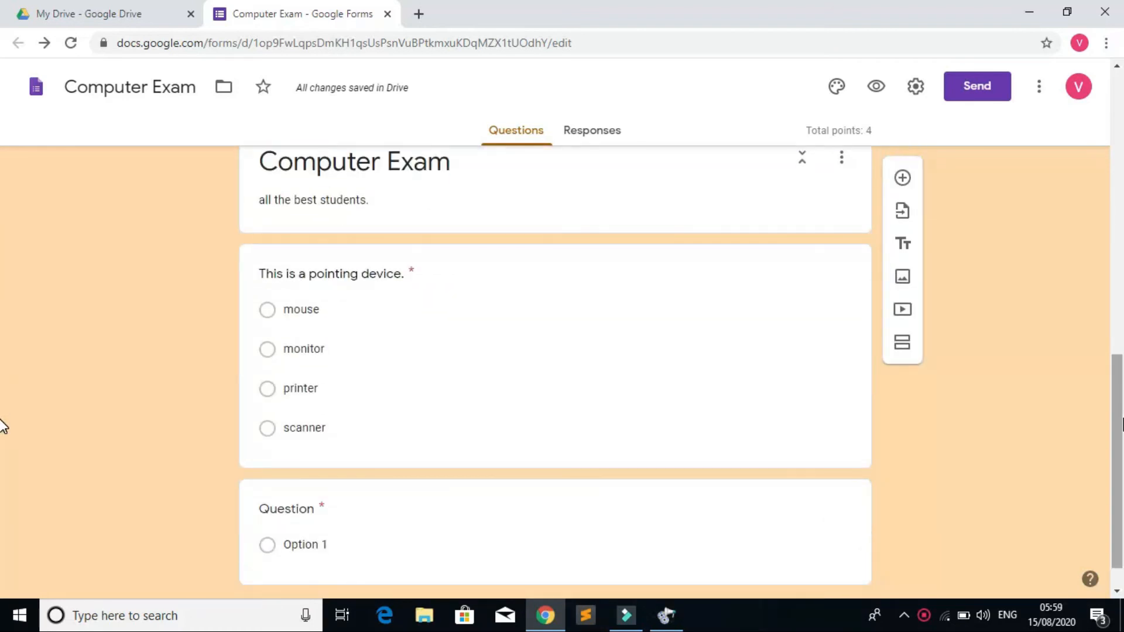
{"action": "scroll", "coordinate": [2, 426], "scroll_direction": "down", "scroll_amount": 1}
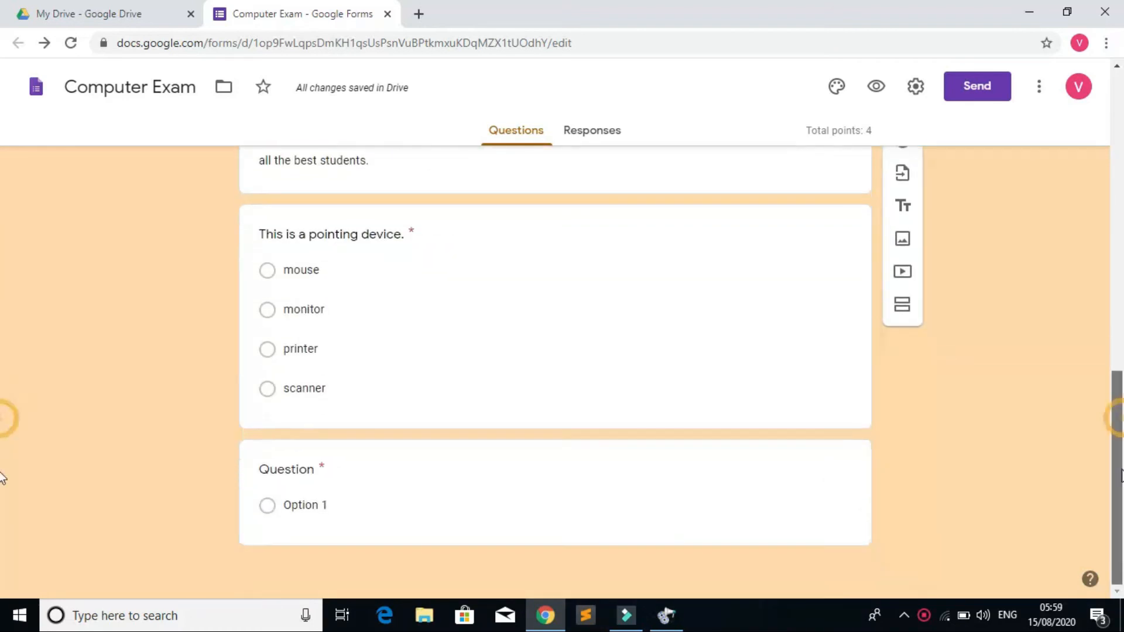
{"action": "left_click", "coordinate": [349, 474]}
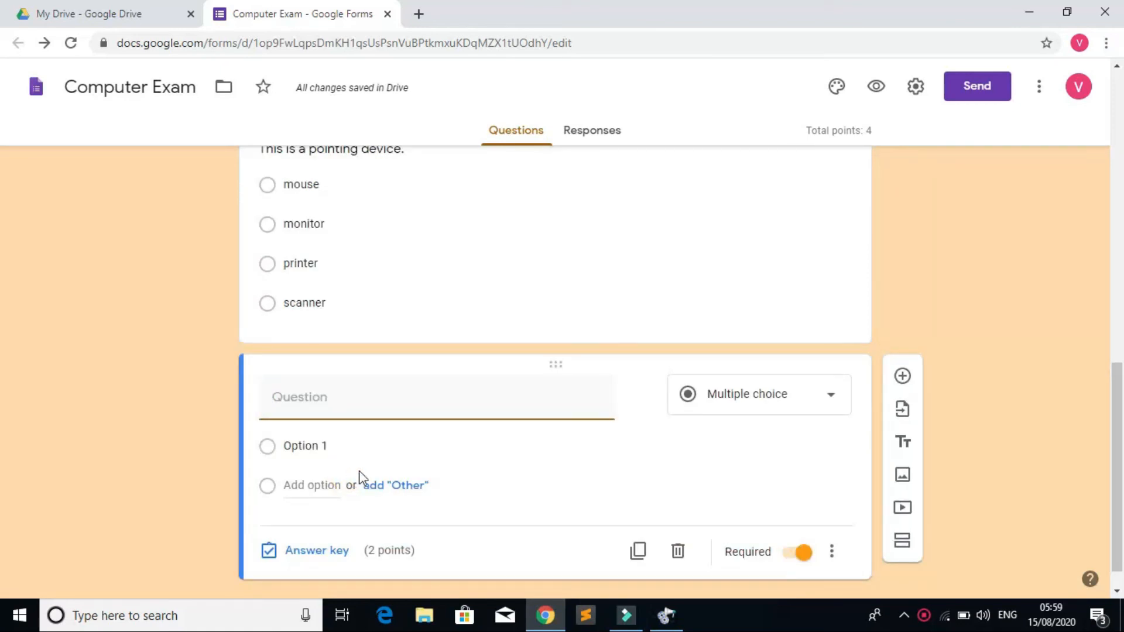
Step: Create a blank Google Docs document from the New menu in My Drive
{"action": "left_click", "coordinate": [84, 18]}
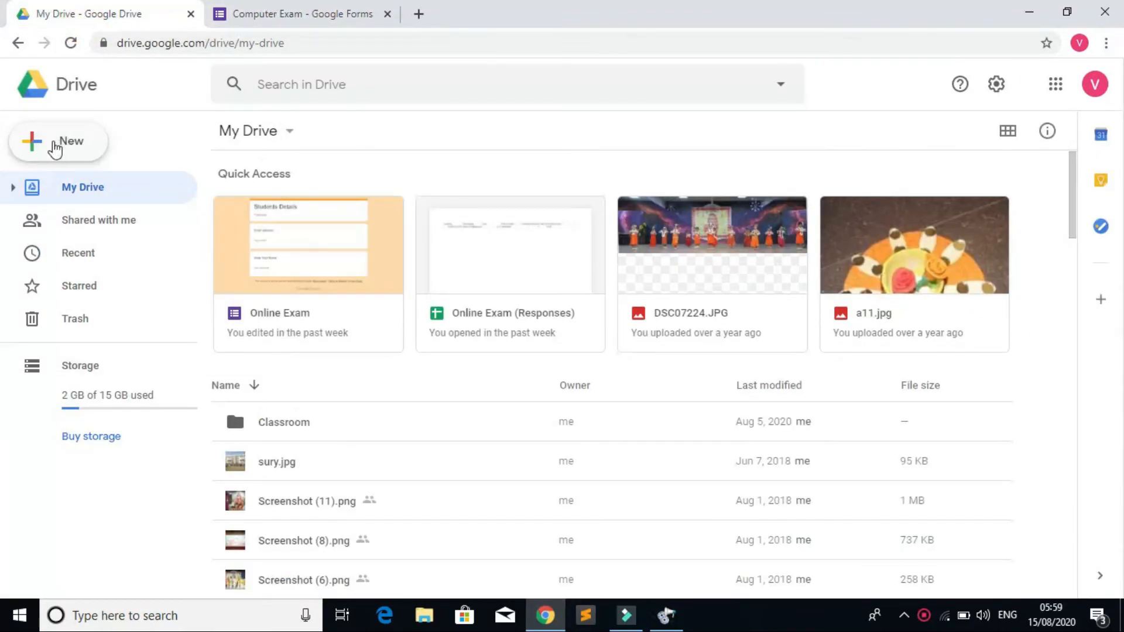
{"action": "left_click", "coordinate": [39, 148]}
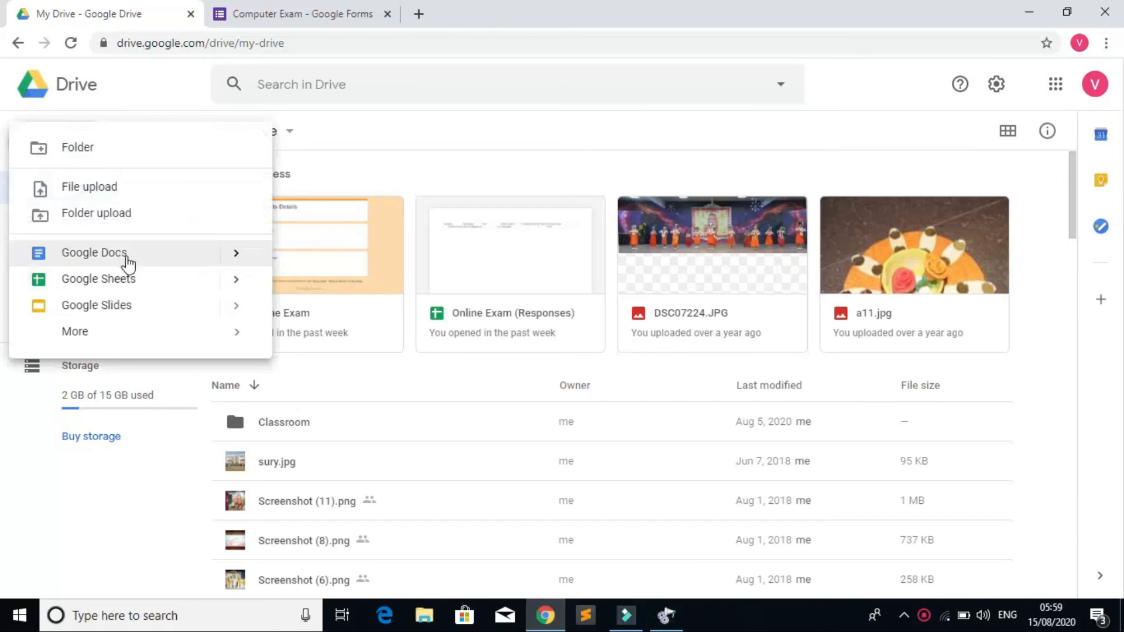
{"action": "left_click", "coordinate": [127, 254]}
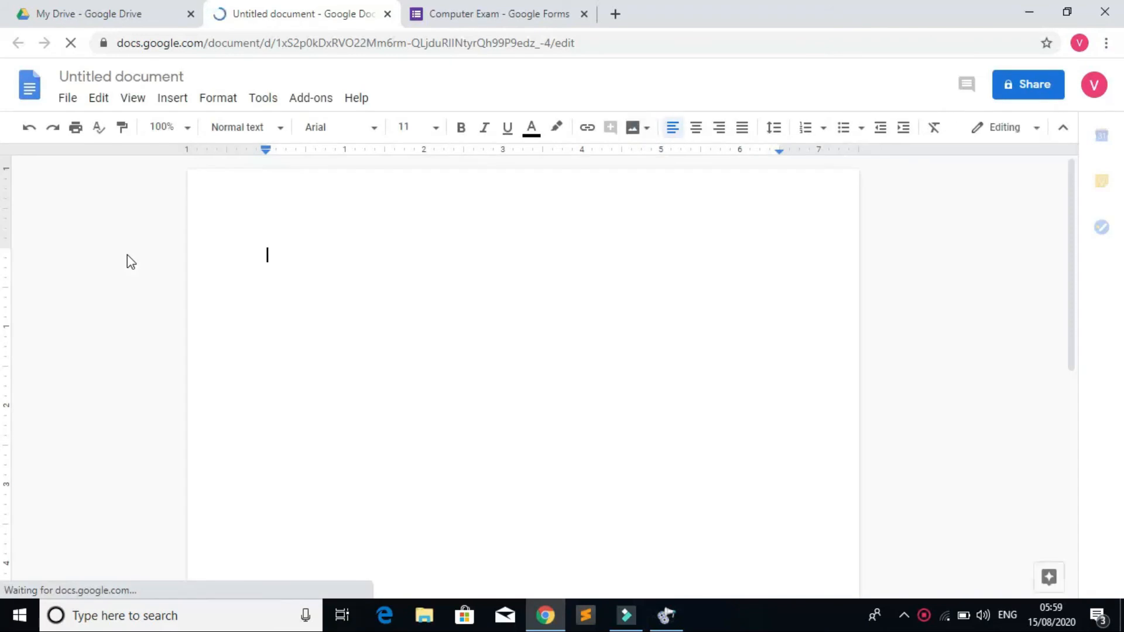
Step: Browse the File and Edit menus of the untitled document
{"action": "left_click", "coordinate": [71, 101]}
{"action": "key", "text": "Right"}
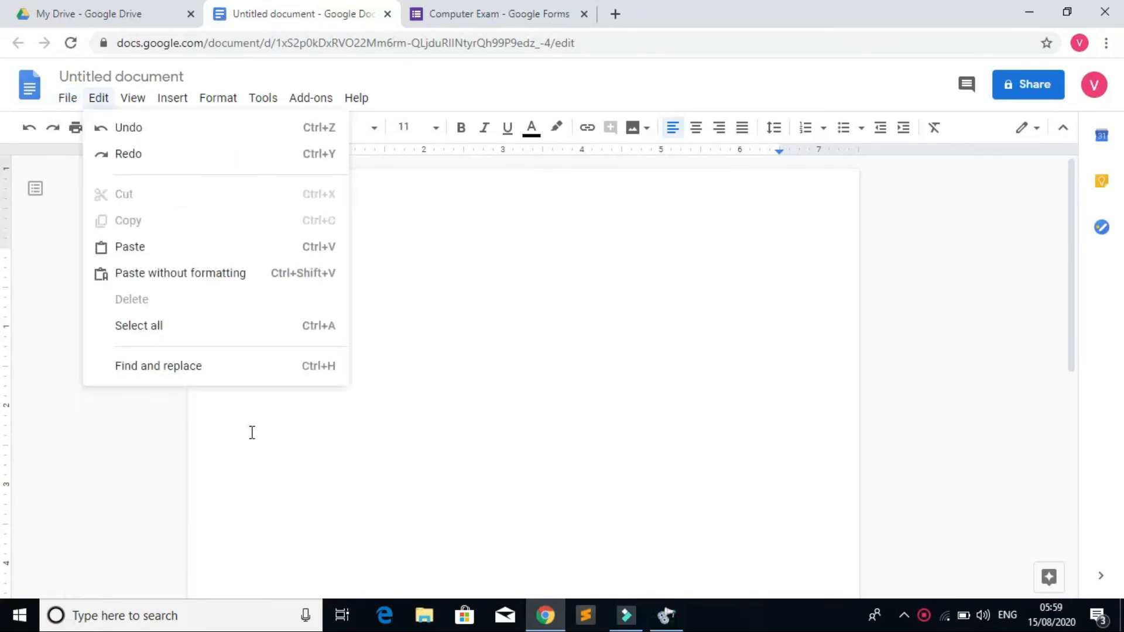
{"action": "left_click", "coordinate": [98, 98]}
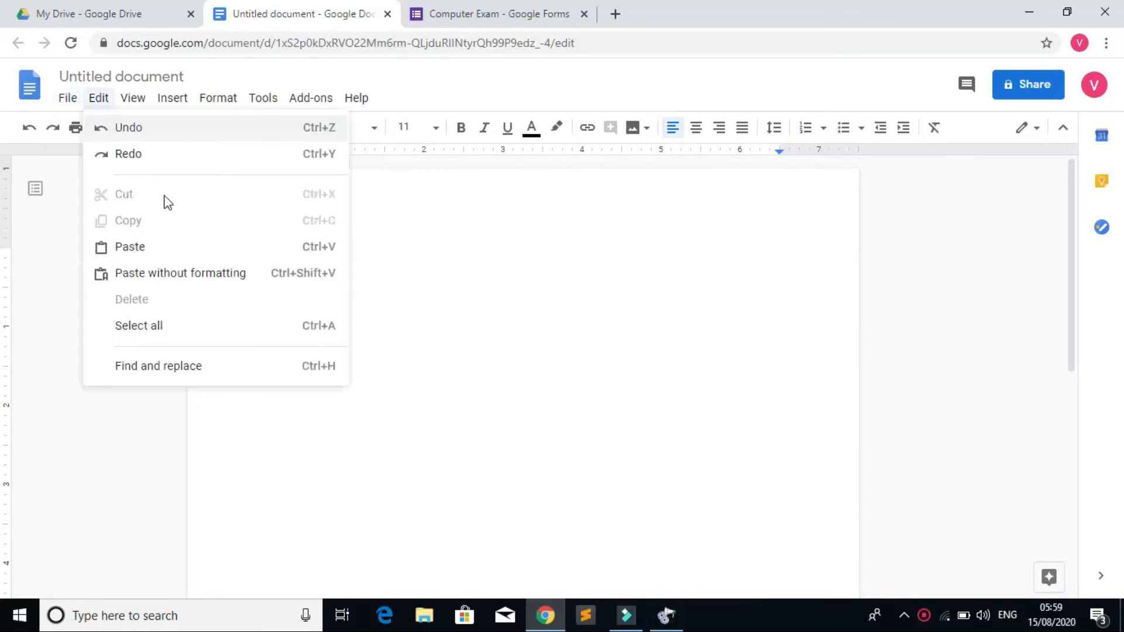
{"action": "left_click", "coordinate": [67, 101]}
{"action": "left_click", "coordinate": [67, 101]}
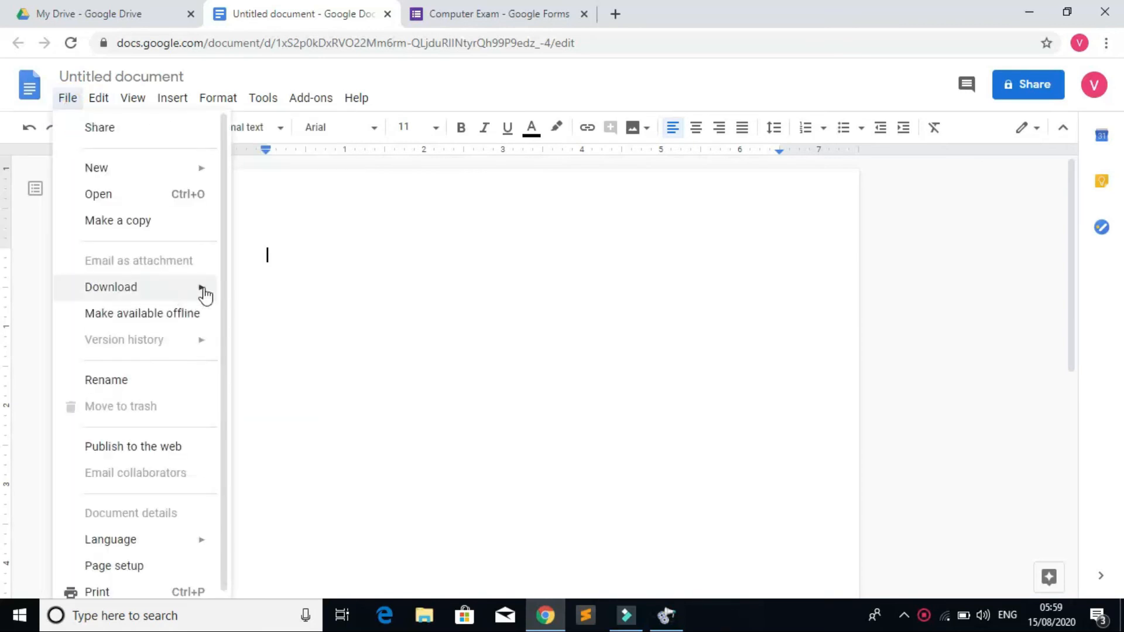
{"action": "left_click_drag", "start_coordinate": [224, 291], "coordinate": [222, 434]}
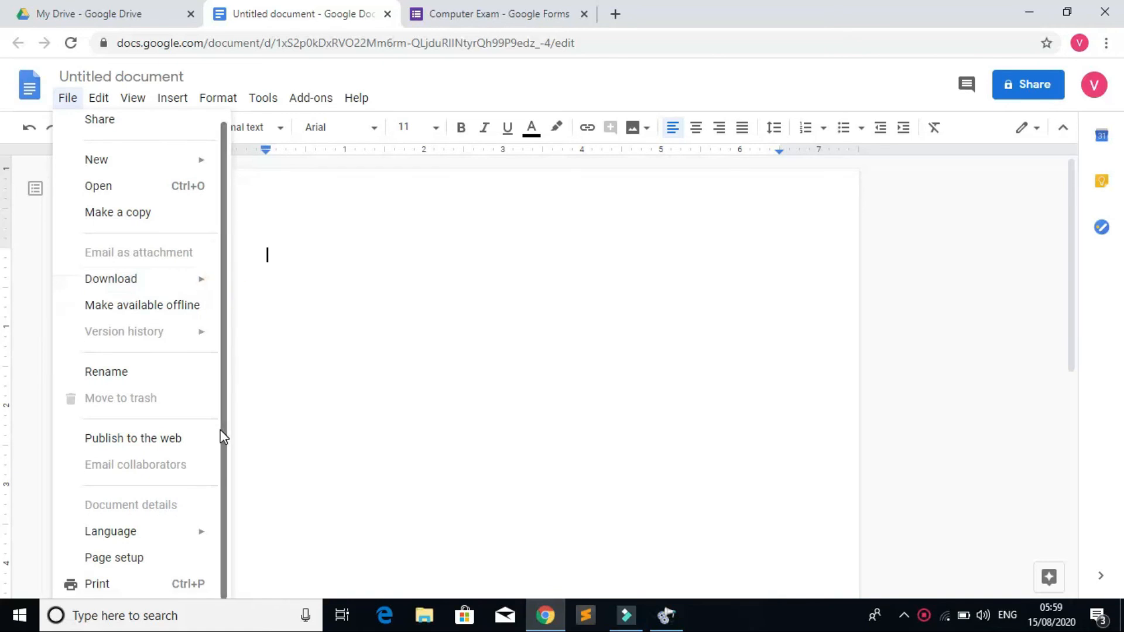
{"action": "mouse_move", "coordinate": [159, 543]}
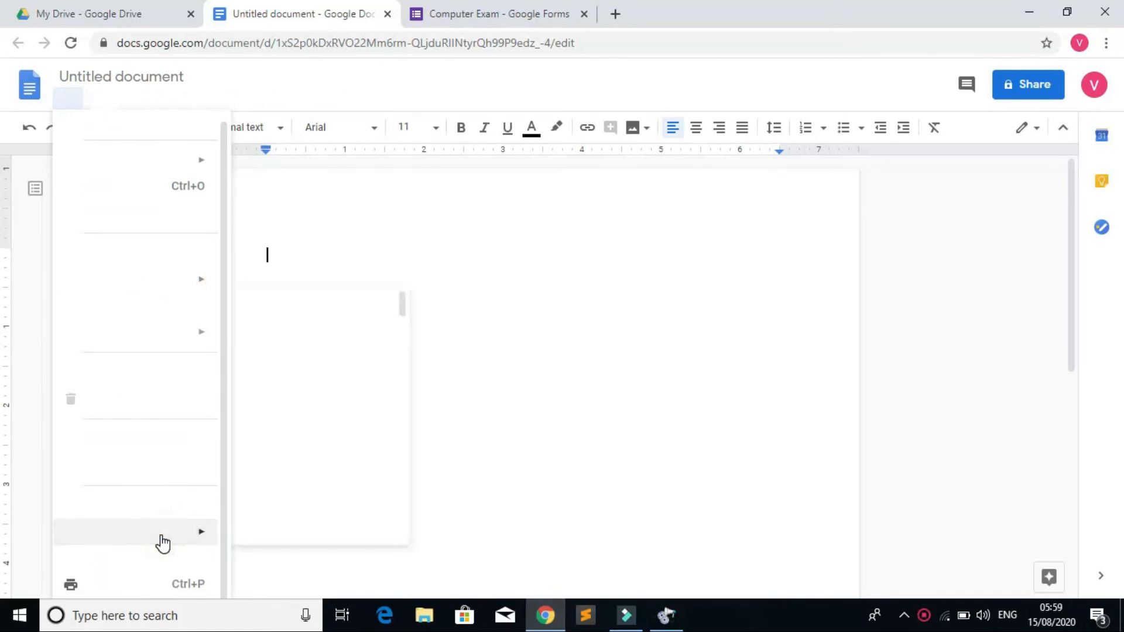
{"action": "left_click", "coordinate": [436, 317]}
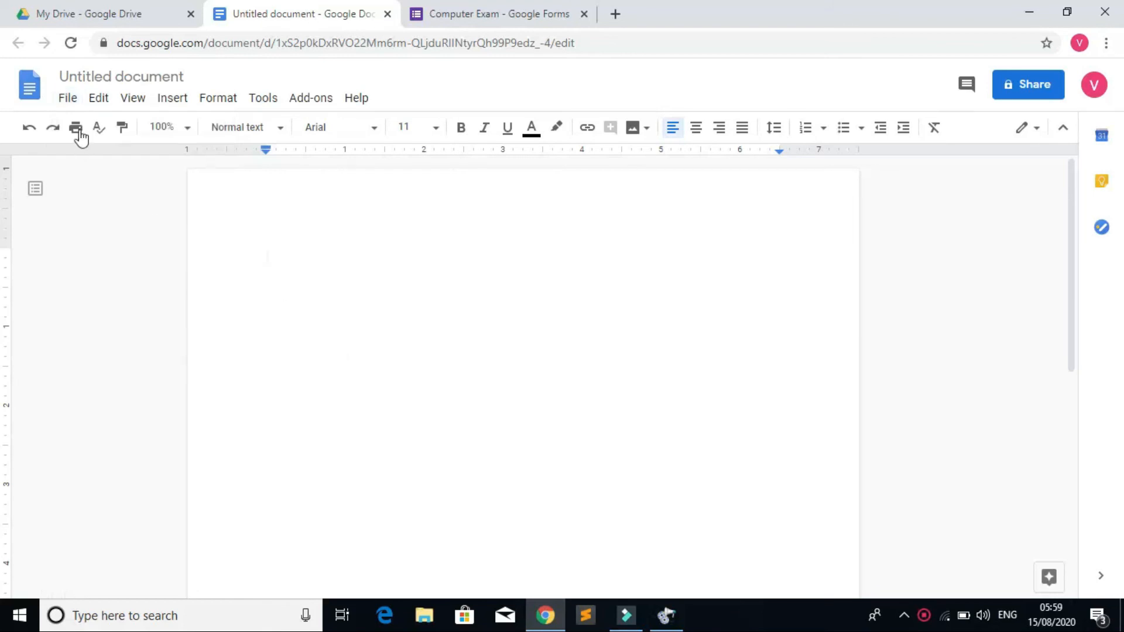
Step: Set the document language to Hindi (हिन्दी) under File > Language
{"action": "left_click", "coordinate": [67, 98]}
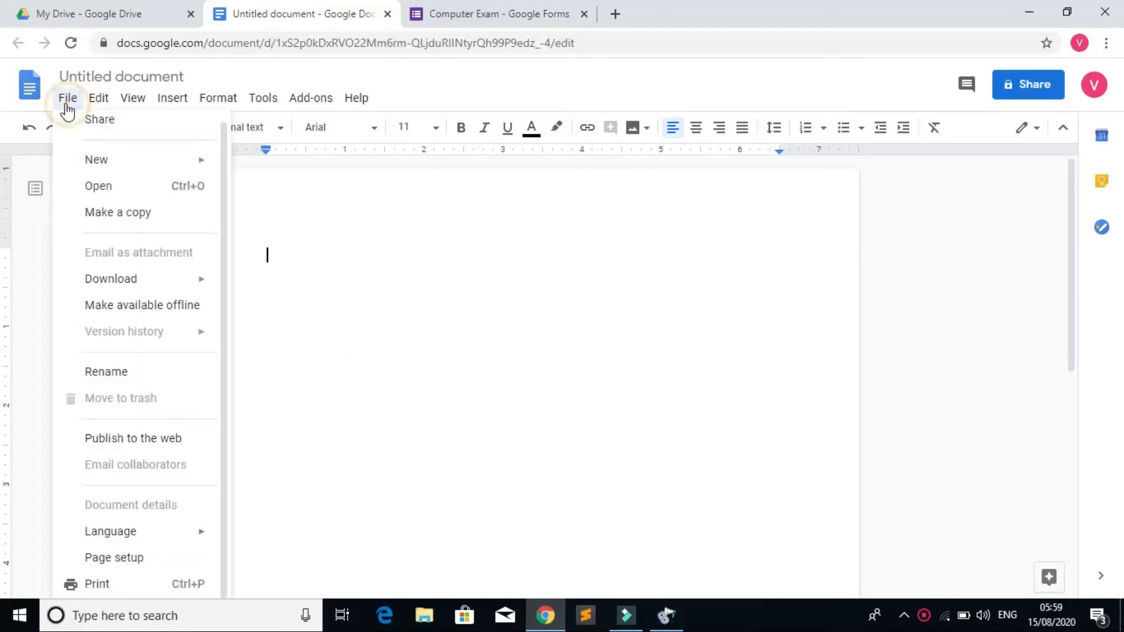
{"action": "left_click", "coordinate": [192, 532]}
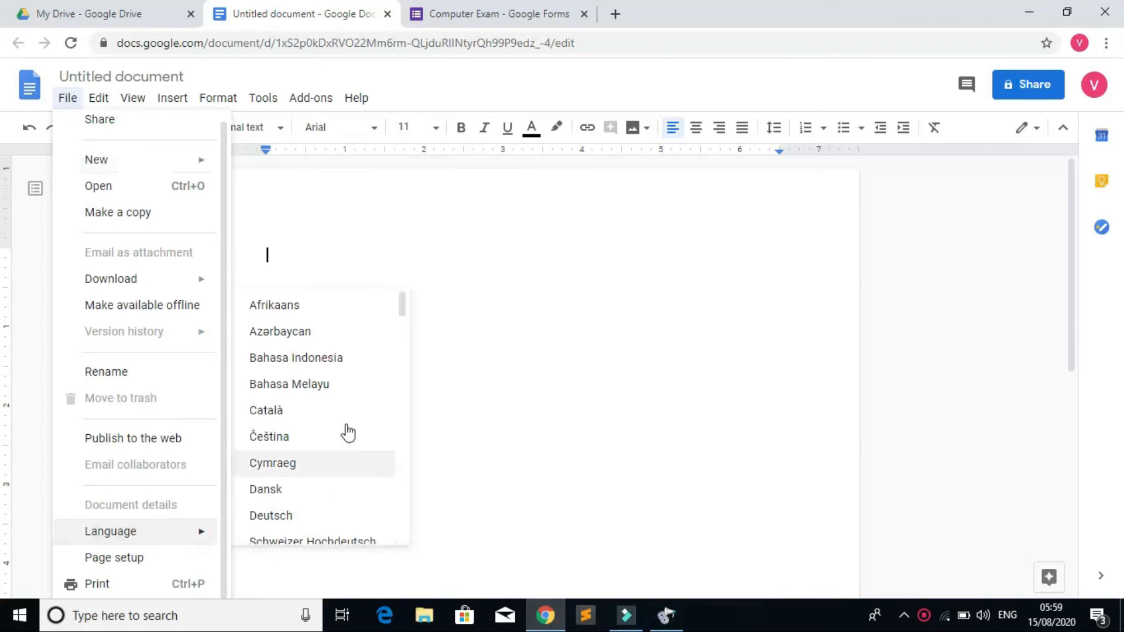
{"action": "left_click_drag", "start_coordinate": [402, 314], "coordinate": [404, 491]}
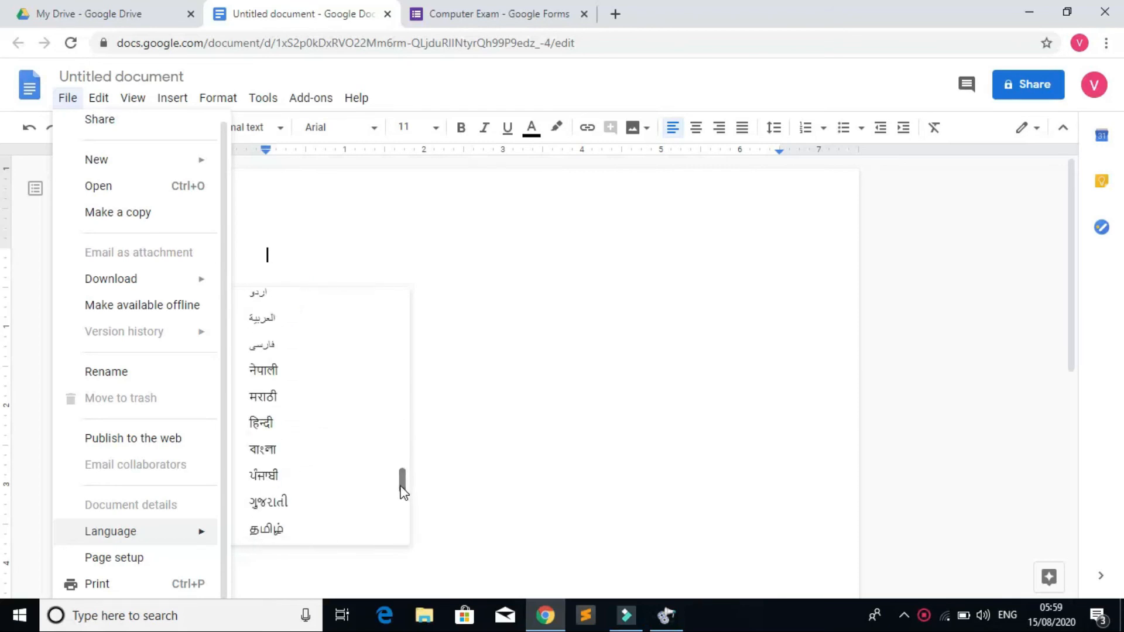
{"action": "left_click", "coordinate": [262, 427]}
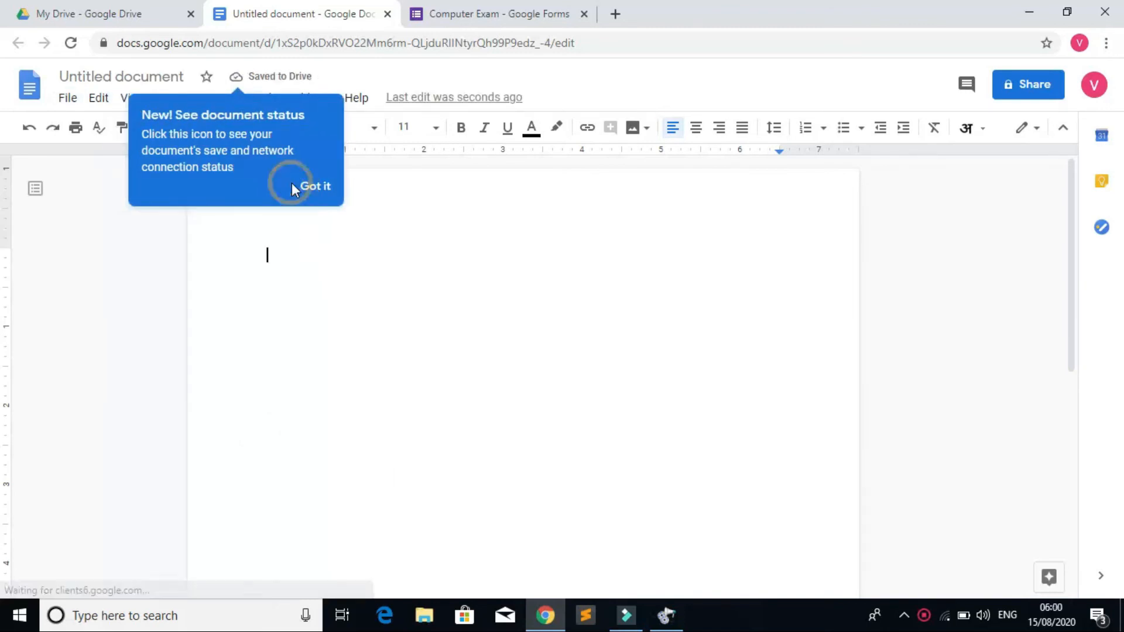
Step: Dismiss the tip, clear the test text and switch Docs input to देवनागरी (फोनेटिक)
{"action": "left_click", "coordinate": [331, 187]}
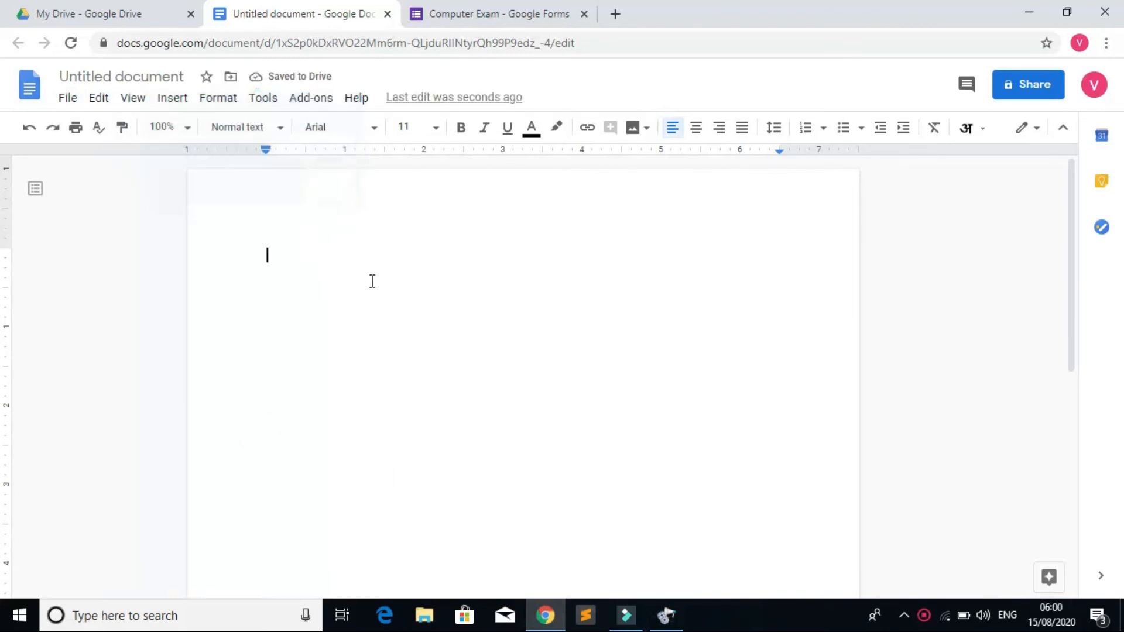
{"action": "type", "text": "sdk.fhalkjfka"}
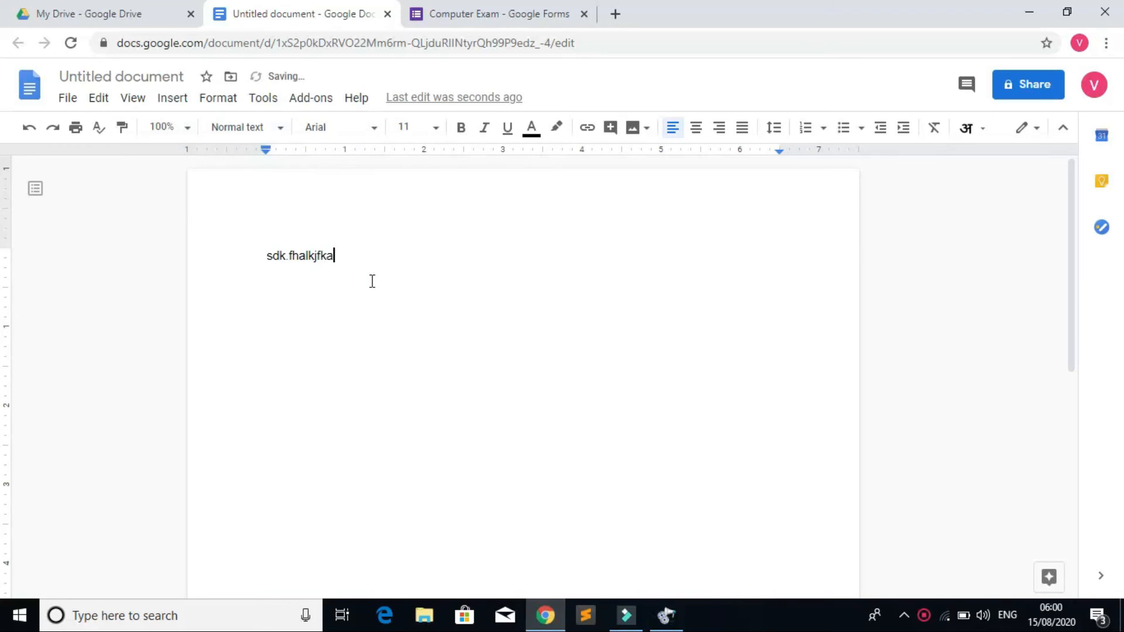
{"action": "key", "text": "BackSpace"}
{"action": "key", "text": "BackSpace"}
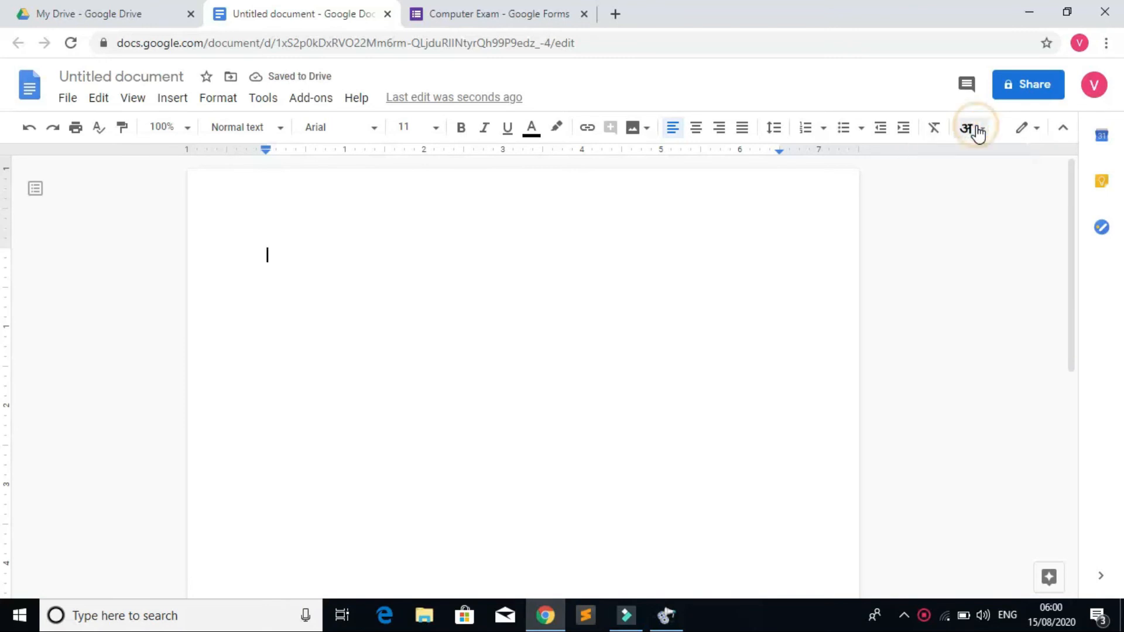
{"action": "left_click", "coordinate": [982, 130]}
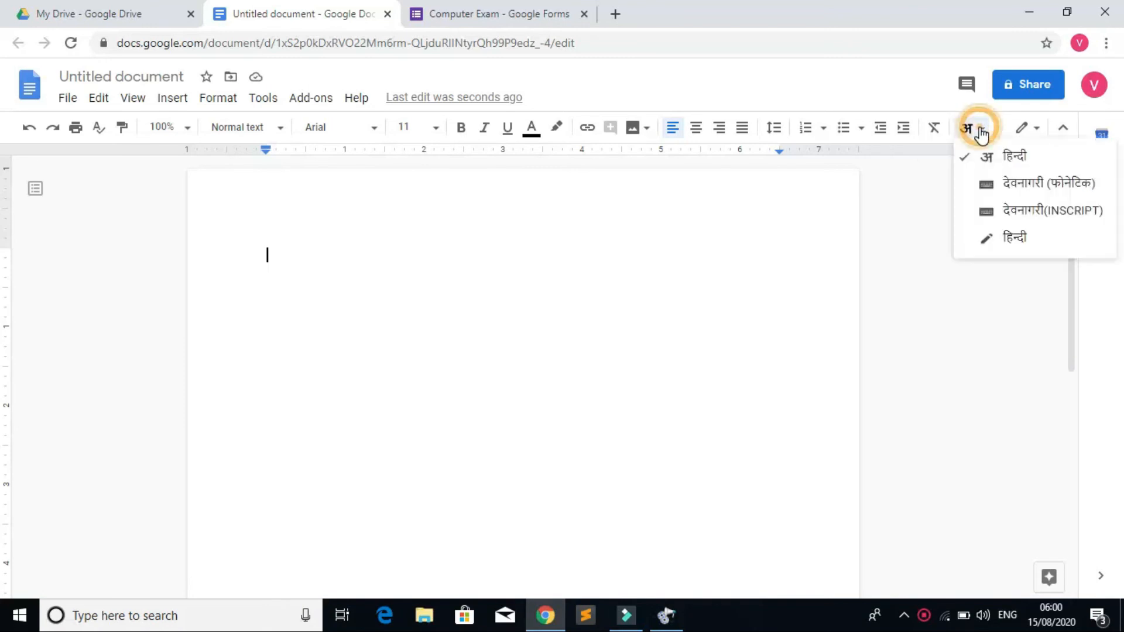
{"action": "left_click", "coordinate": [1021, 190]}
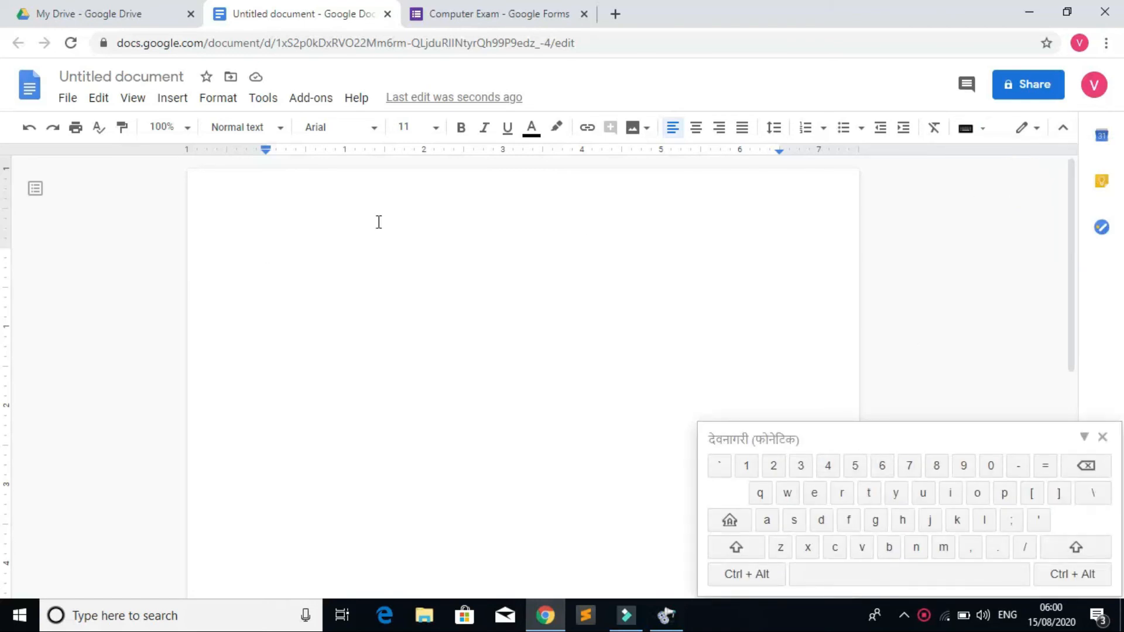
Step: Type a line of Devanagari text with the phonetic keyboard and copy the whole line
{"action": "type", "text": "क्दुफ़्लज ल्कज्स्दुफ़्क्जैद्स्फ़"}
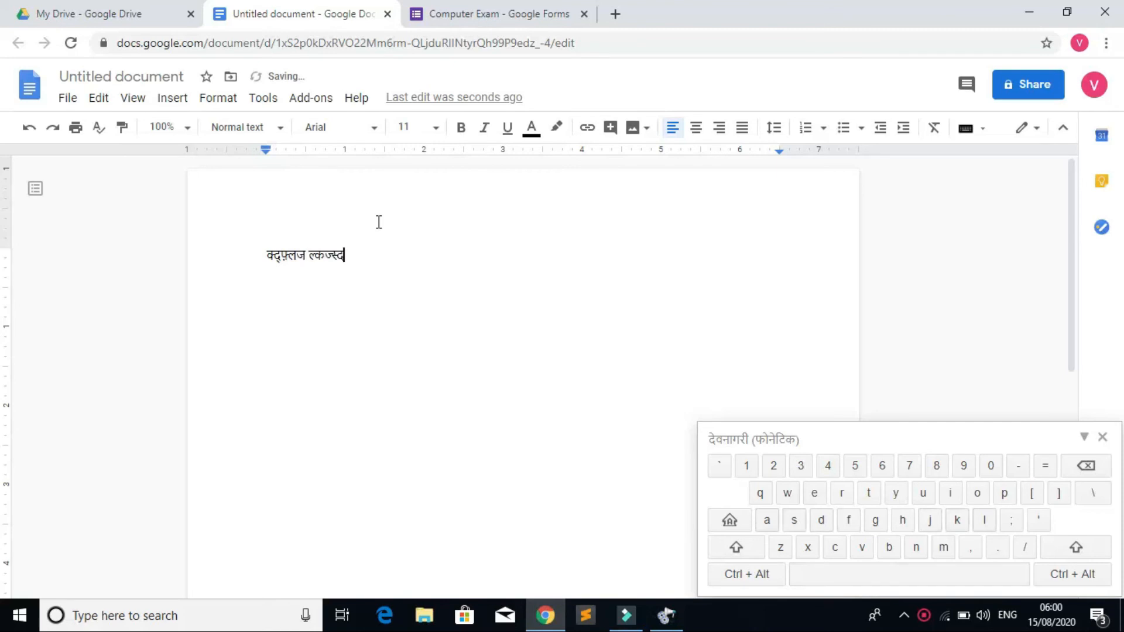
{"action": "type", "text": " ;ल्क्स्द्ज्फ़्ल्कज्ल्ज्स्द्फ़ अस्द्ज्फ़्ल्कस्ज्द्क्फ़"}
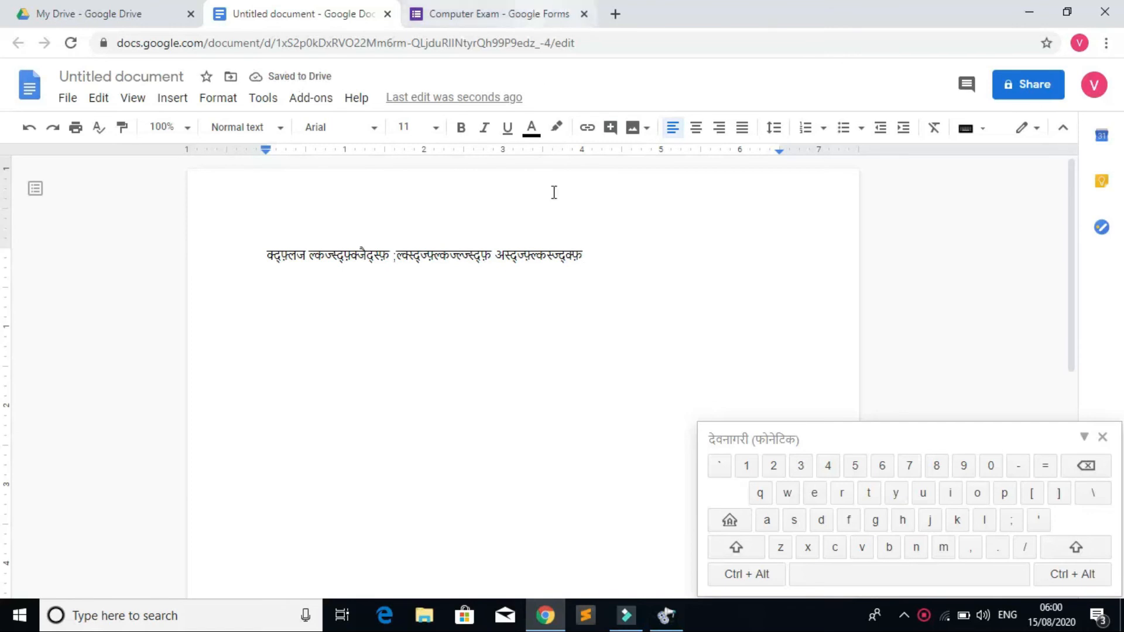
{"action": "left_click", "coordinate": [594, 255]}
{"action": "left_click_drag", "start_coordinate": [594, 254], "coordinate": [268, 245]}
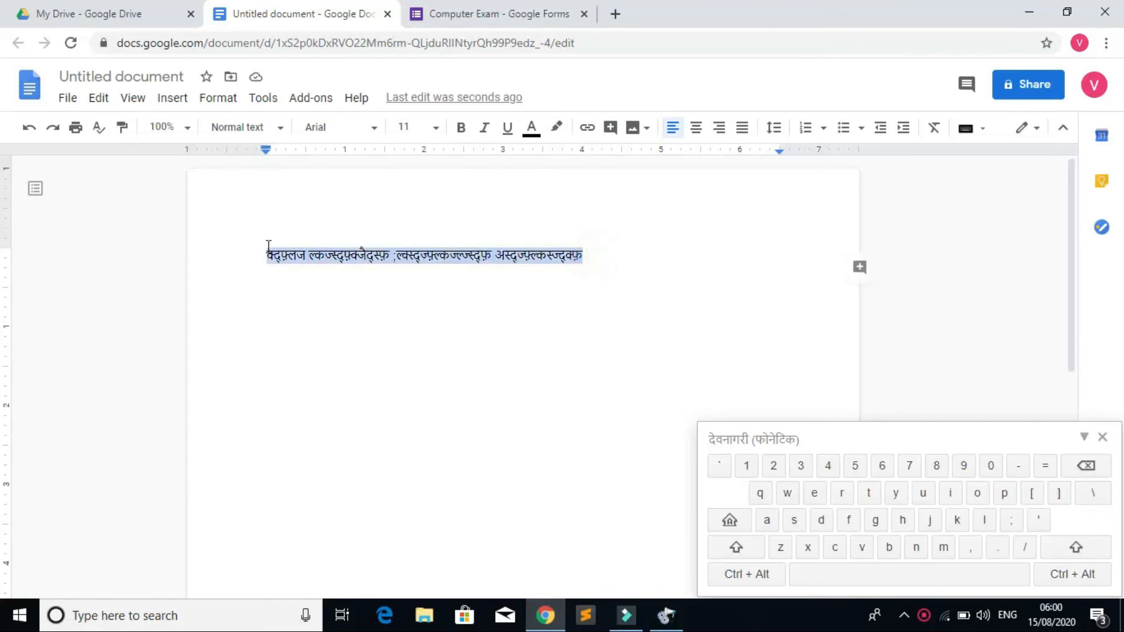
{"action": "right_click", "coordinate": [309, 262]}
{"action": "left_click", "coordinate": [351, 220]}
{"action": "left_click", "coordinate": [461, 18]}
Step: Paste the Devanagari line as the question title and its last word as Option 1
{"action": "right_click", "coordinate": [324, 400]}
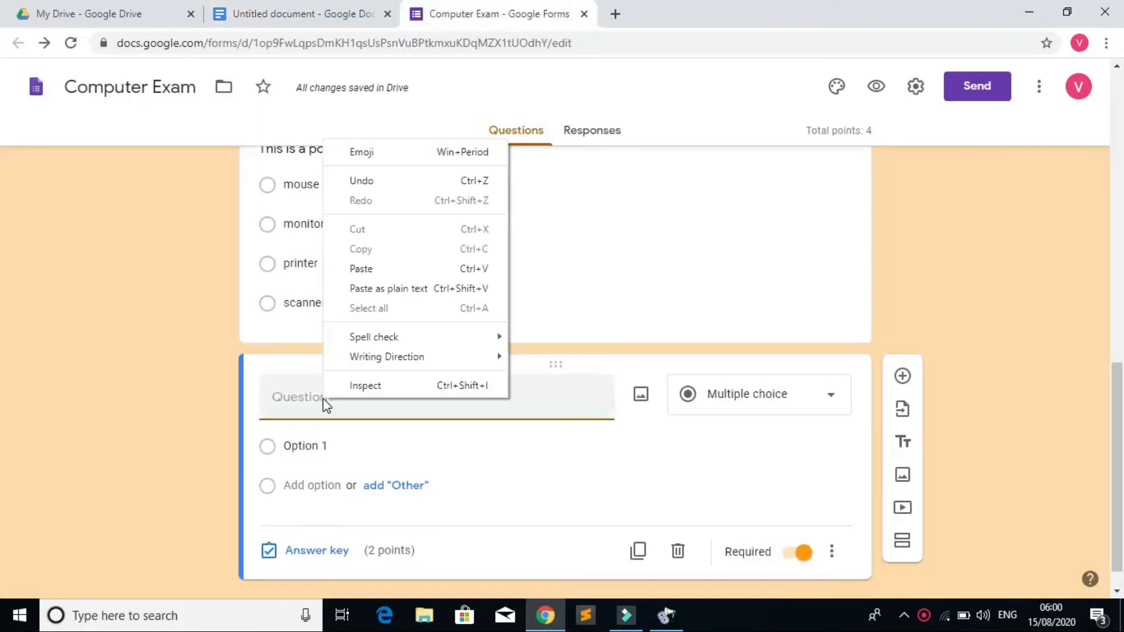
{"action": "left_click", "coordinate": [375, 288]}
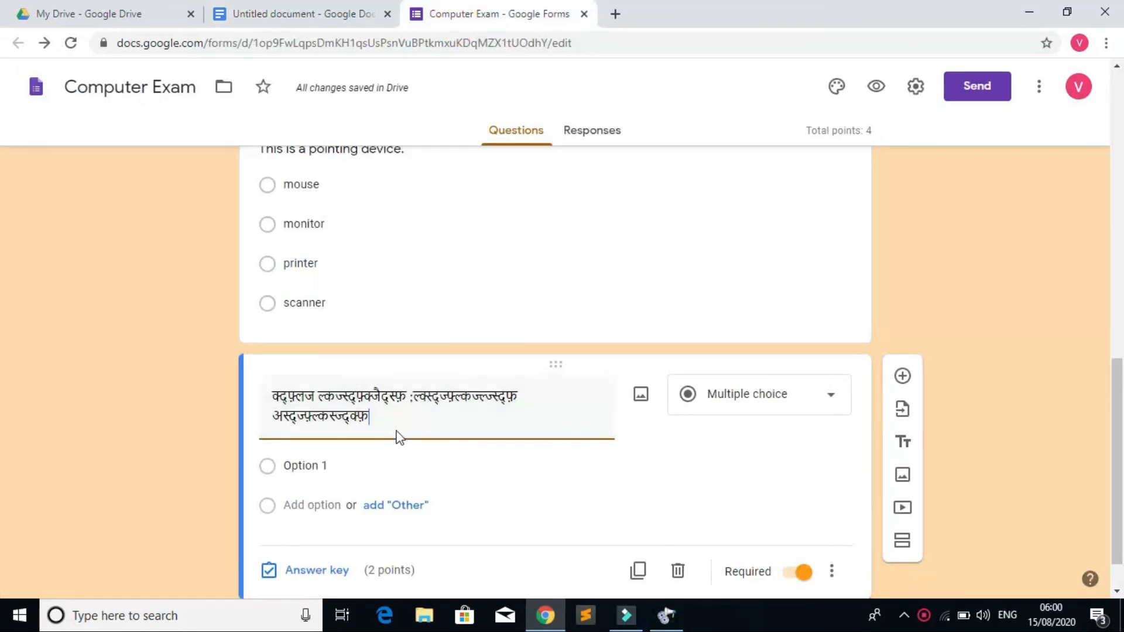
{"action": "left_click", "coordinate": [342, 460]}
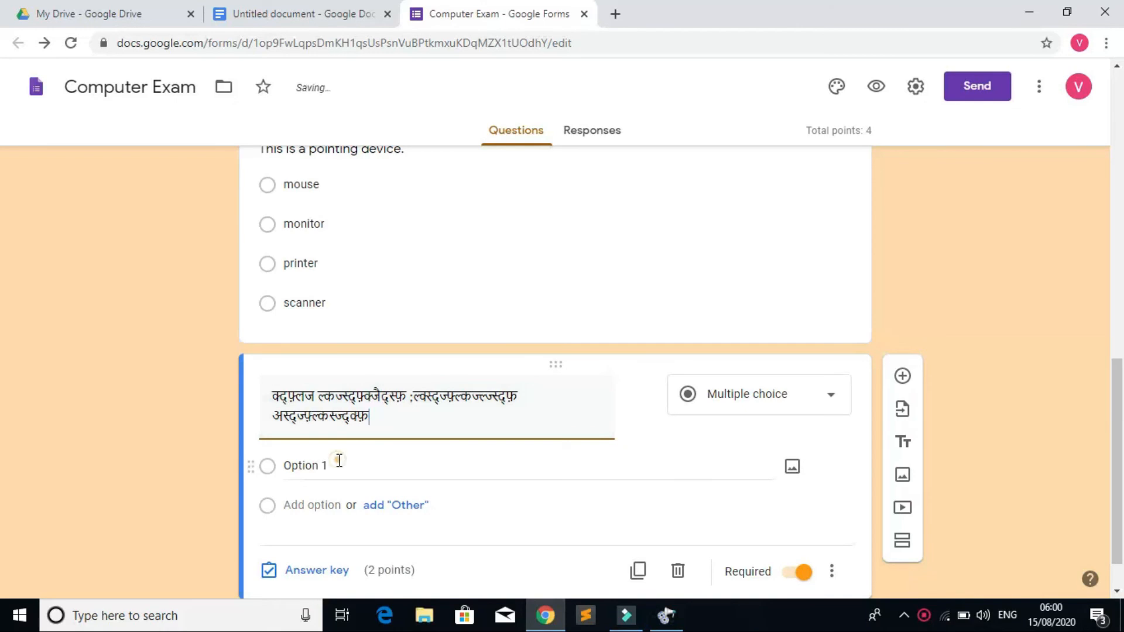
{"action": "left_click", "coordinate": [294, 13]}
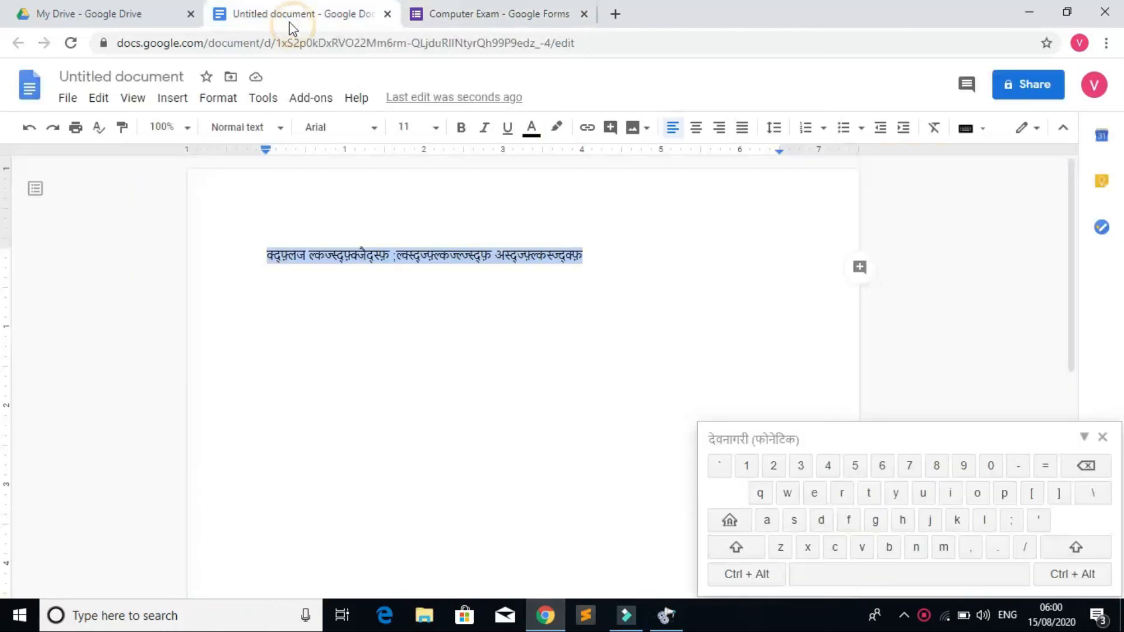
{"action": "left_click", "coordinate": [552, 282]}
{"action": "left_click_drag", "start_coordinate": [591, 255], "coordinate": [499, 250]}
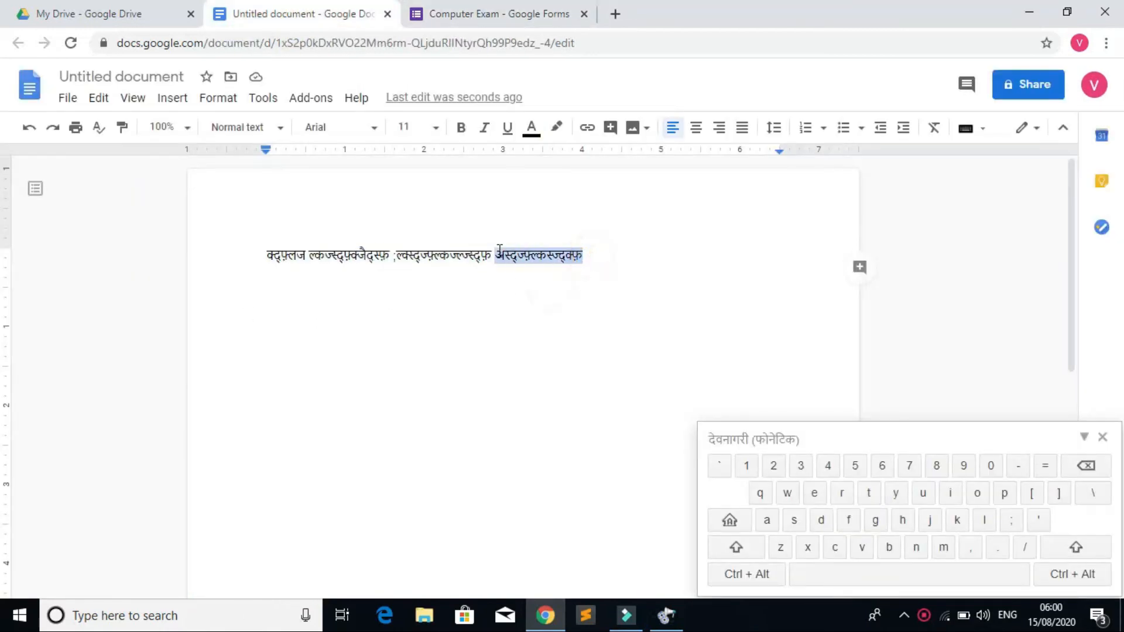
{"action": "right_click", "coordinate": [526, 253]}
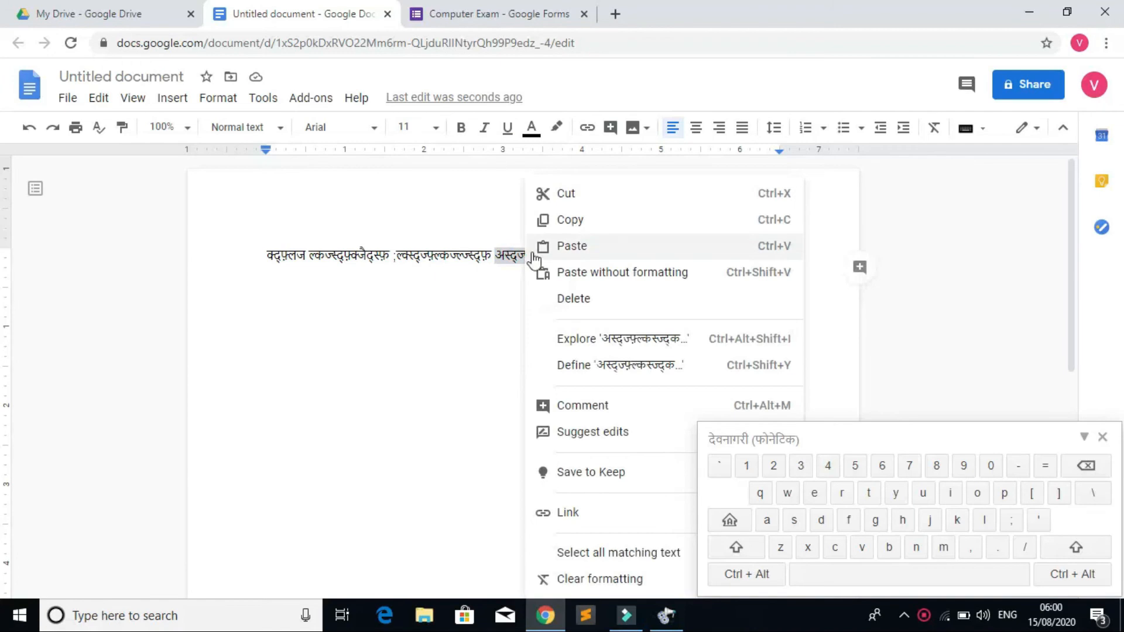
{"action": "left_click", "coordinate": [571, 221]}
{"action": "left_click", "coordinate": [489, 14]}
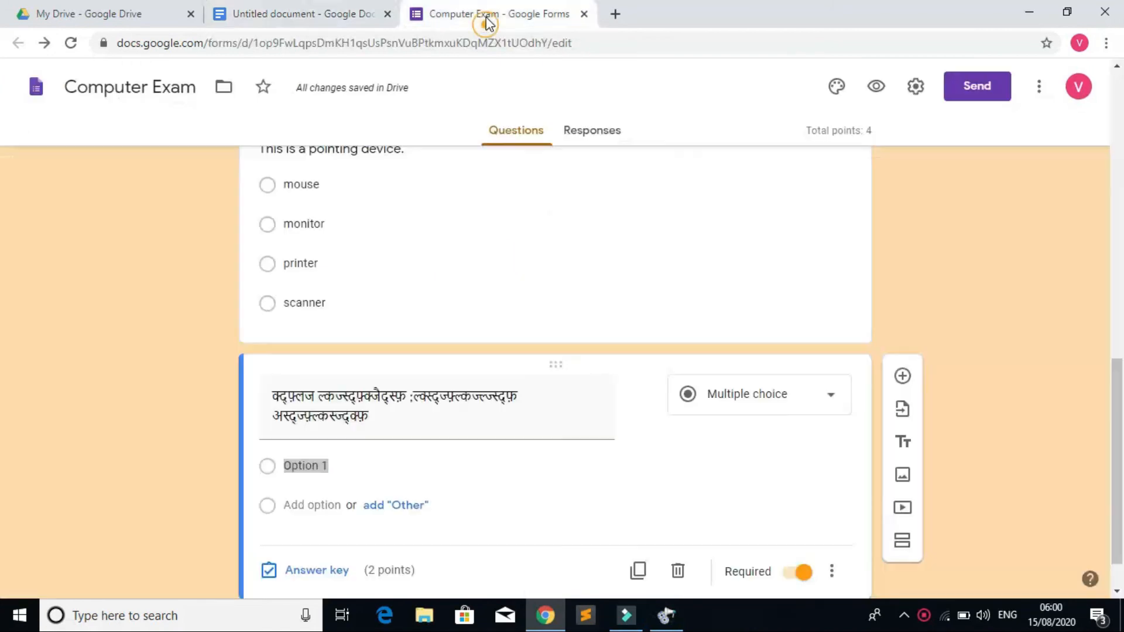
{"action": "right_click", "coordinate": [354, 473]}
{"action": "left_click", "coordinate": [412, 313]}
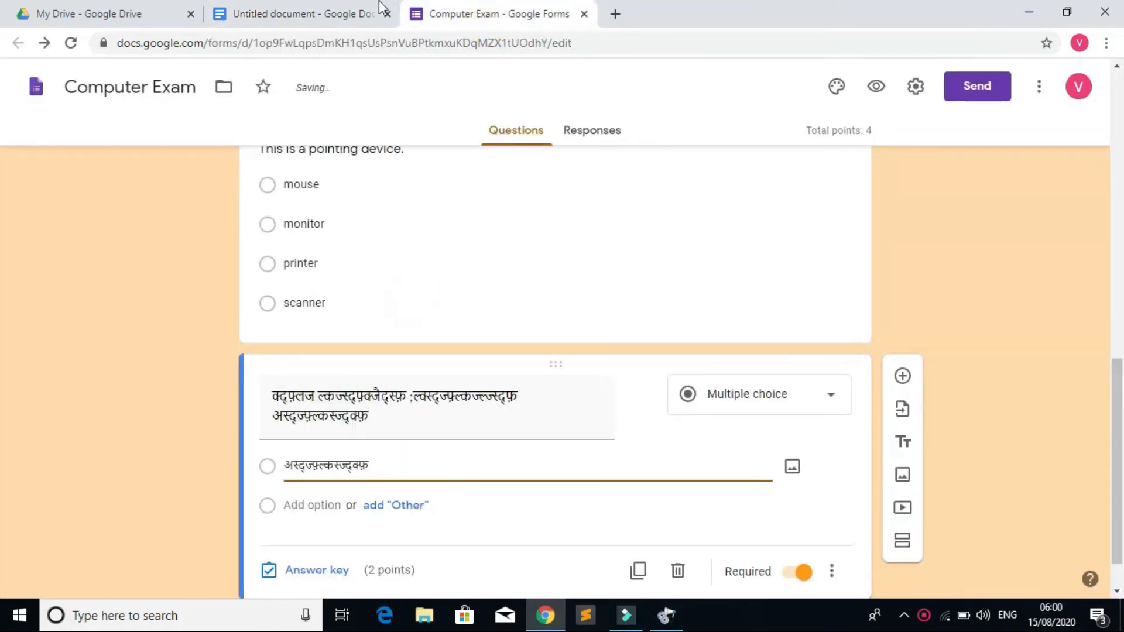
Step: Add Option 2 as plain text using the line's middle Devanagari word, then add a third option
{"action": "key", "text": "Return"}
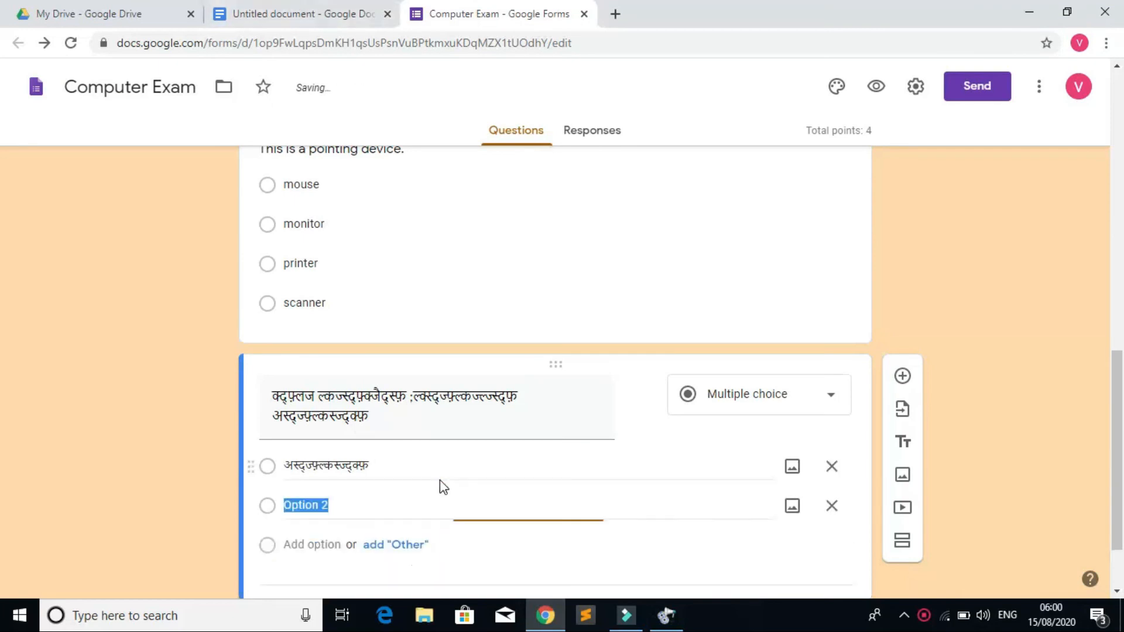
{"action": "left_click", "coordinate": [241, 27]}
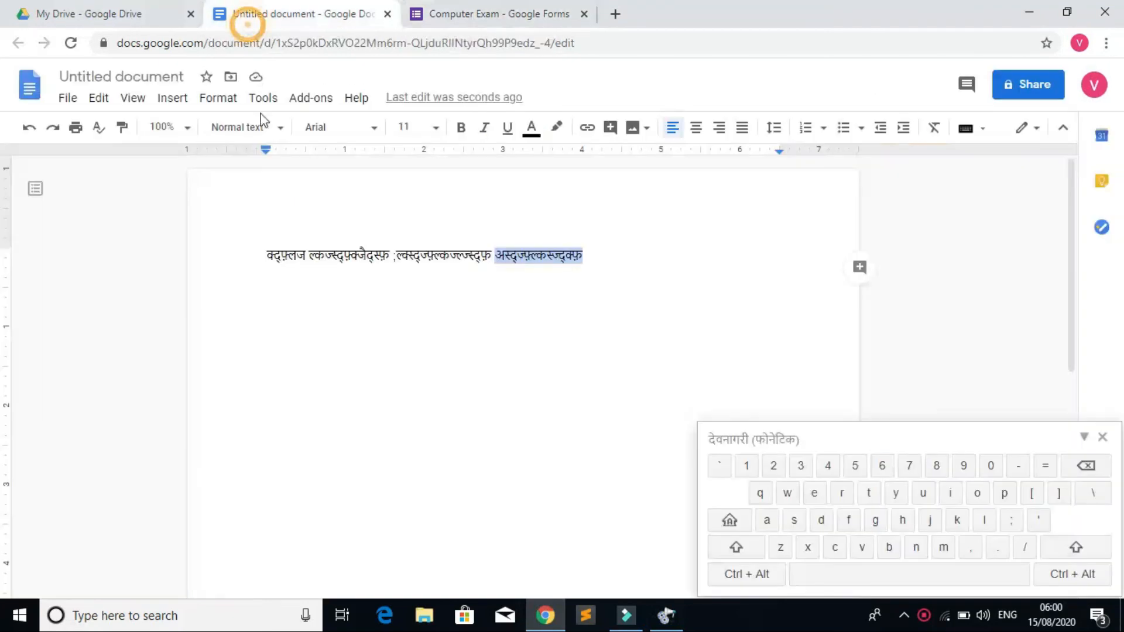
{"action": "left_click_drag", "start_coordinate": [491, 255], "coordinate": [436, 250]}
{"action": "right_click", "coordinate": [465, 255]}
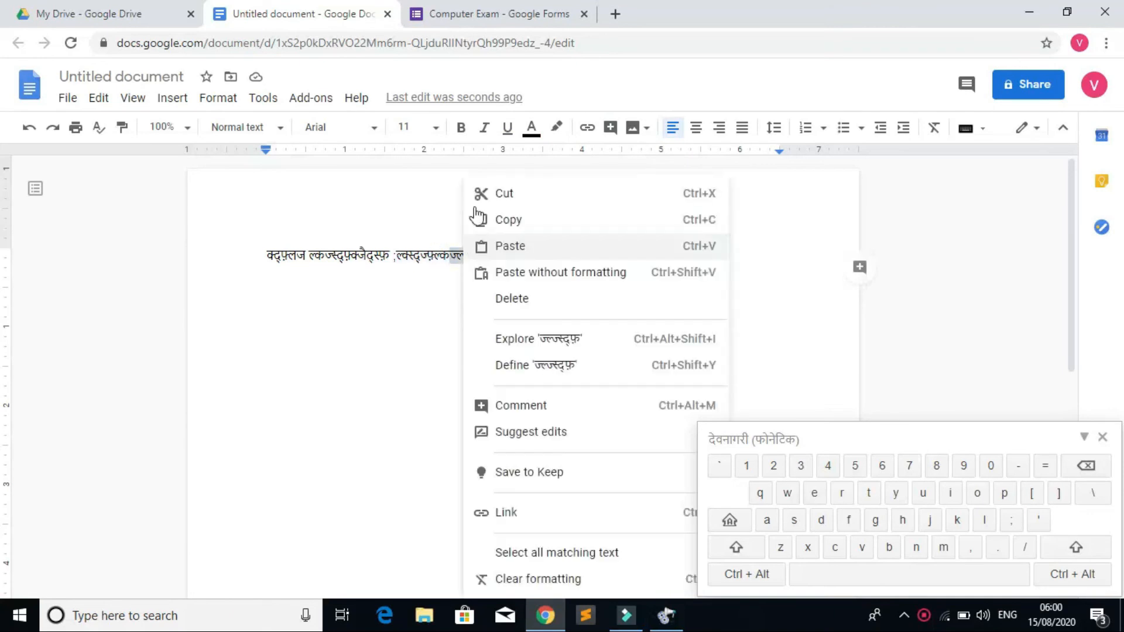
{"action": "left_click", "coordinate": [522, 221]}
{"action": "left_click", "coordinate": [469, 25]}
{"action": "left_click", "coordinate": [406, 496]}
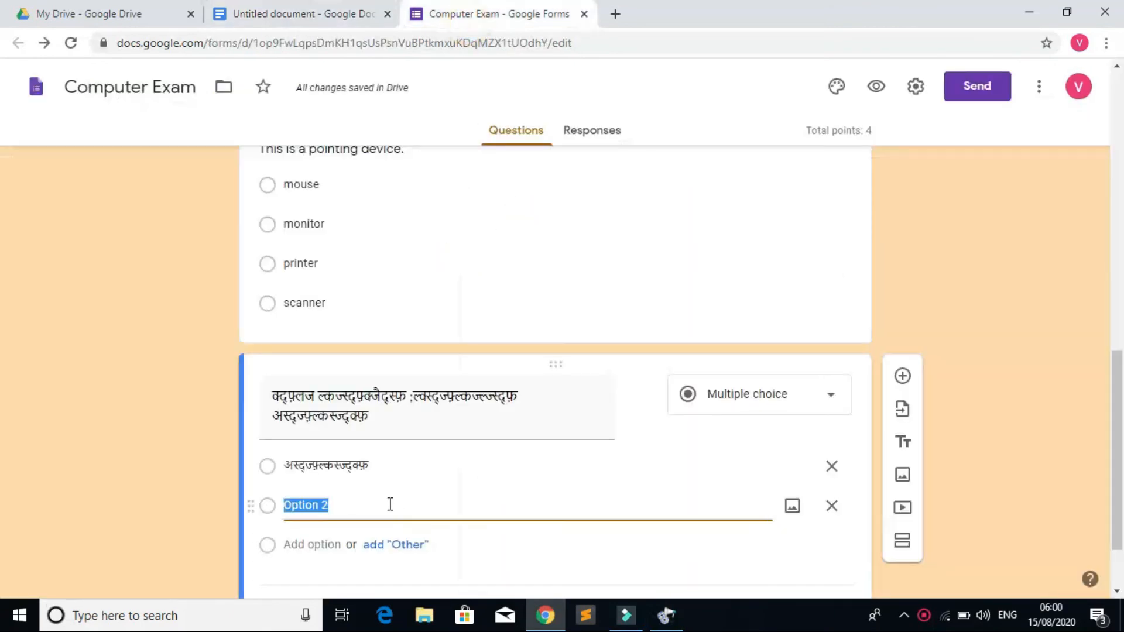
{"action": "right_click", "coordinate": [346, 502]}
{"action": "left_click", "coordinate": [397, 322]}
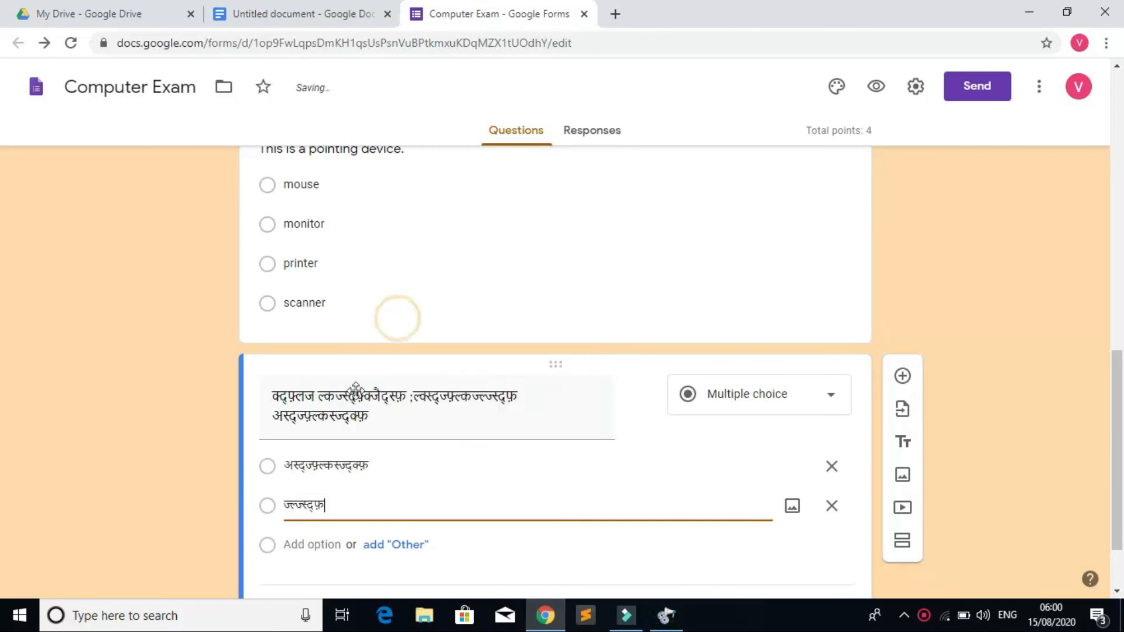
{"action": "left_click", "coordinate": [436, 539]}
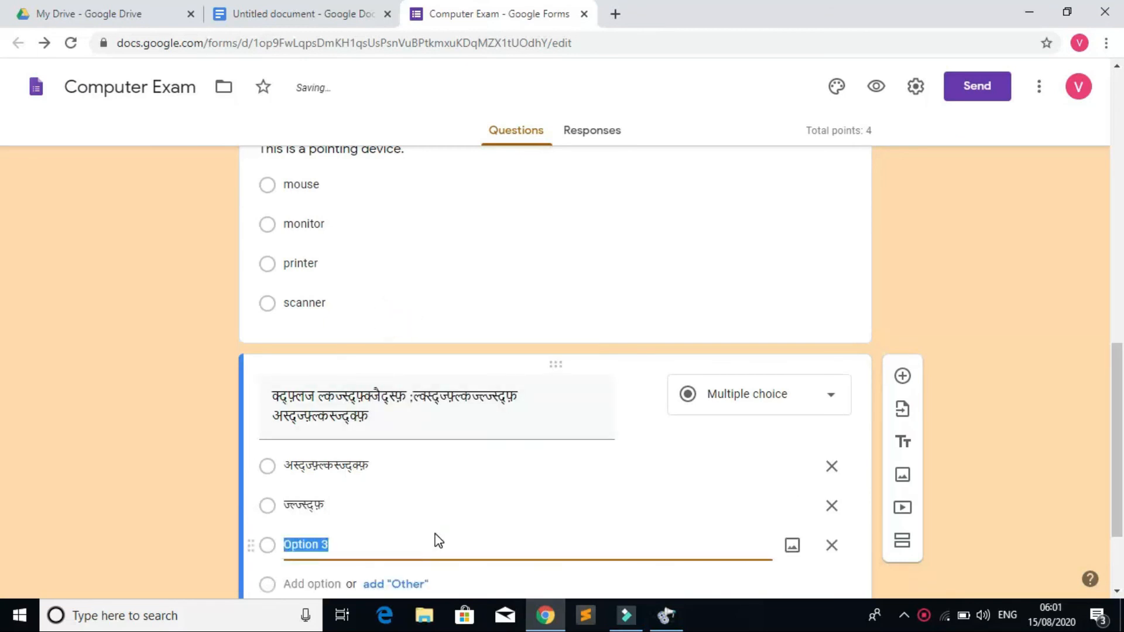
{"action": "left_click", "coordinate": [352, 15]}
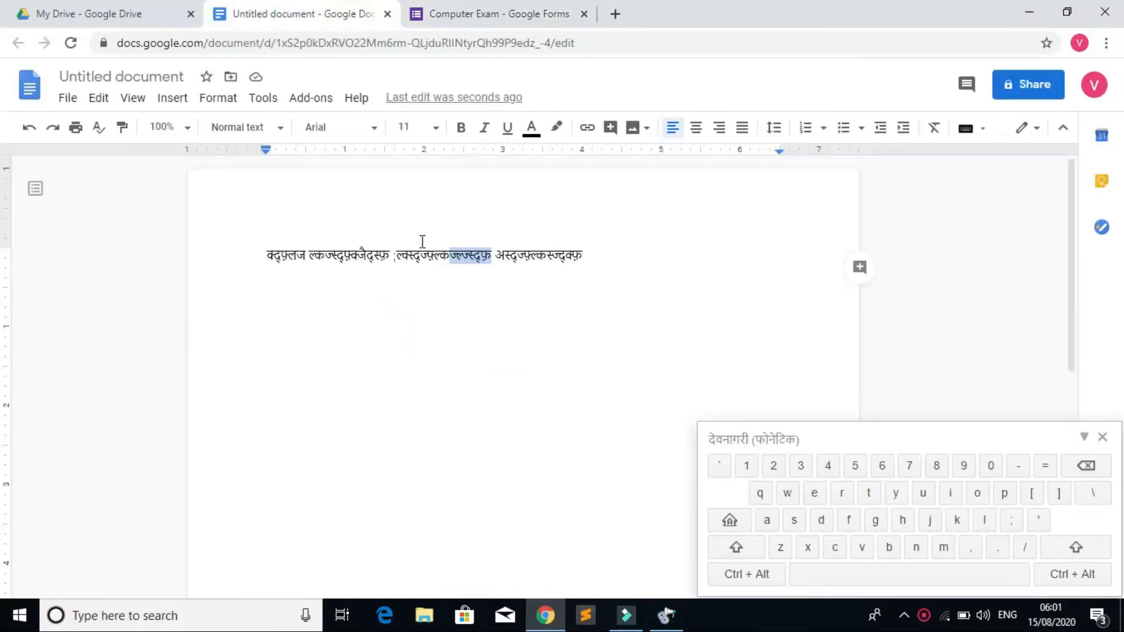
Step: Copy the first two Devanagari words and paste them as the third option
{"action": "left_click_drag", "start_coordinate": [460, 256], "coordinate": [404, 258]}
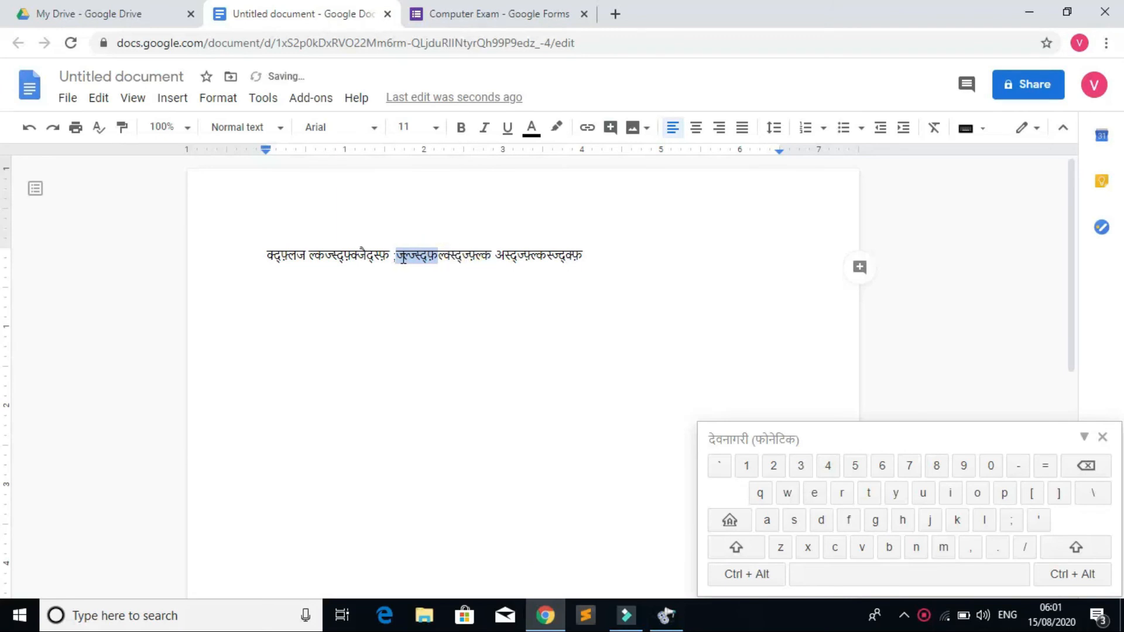
{"action": "right_click", "coordinate": [408, 263]}
{"action": "left_click", "coordinate": [341, 315]}
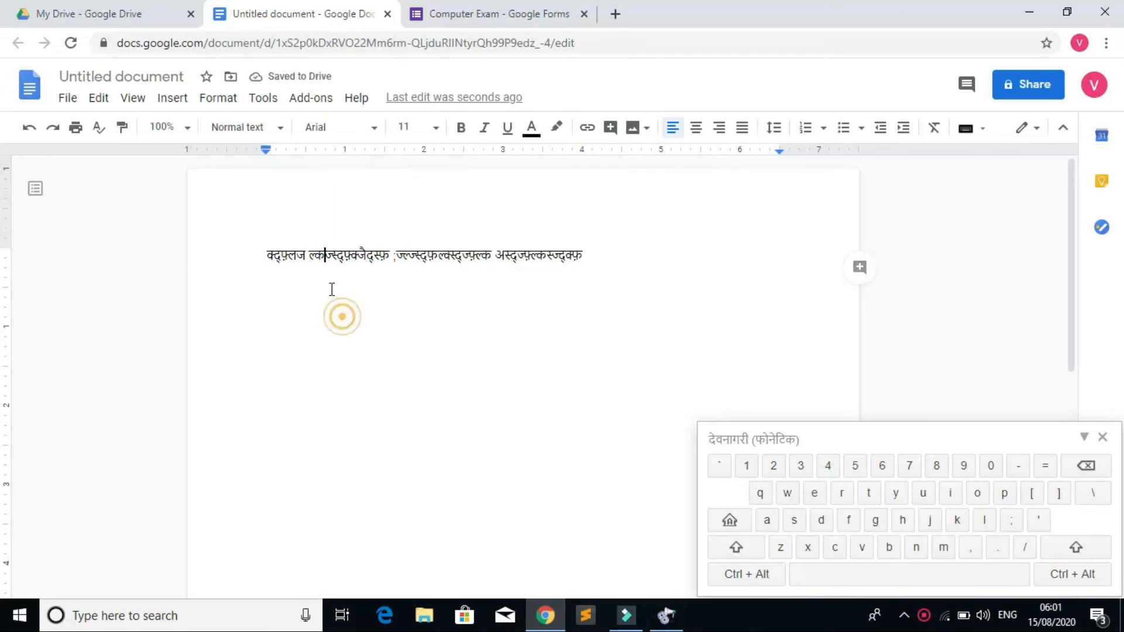
{"action": "left_click_drag", "start_coordinate": [266, 253], "coordinate": [320, 258]}
{"action": "right_click", "coordinate": [301, 258]}
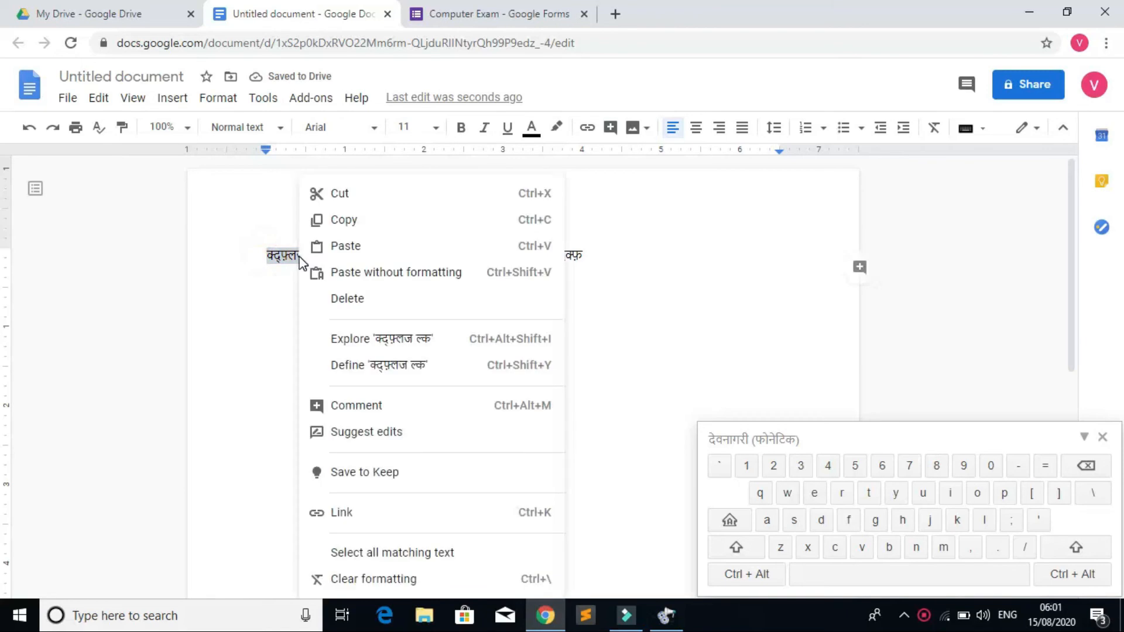
{"action": "left_click", "coordinate": [352, 221]}
{"action": "left_click", "coordinate": [442, 15]}
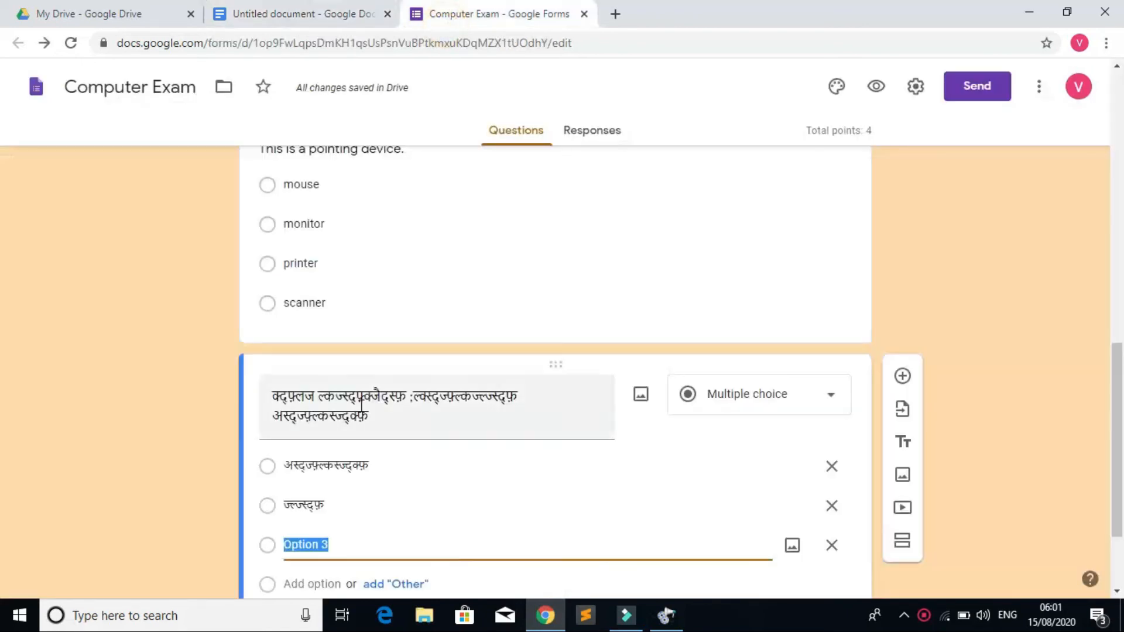
{"action": "scroll", "coordinate": [346, 438], "scroll_direction": "down", "scroll_amount": 2}
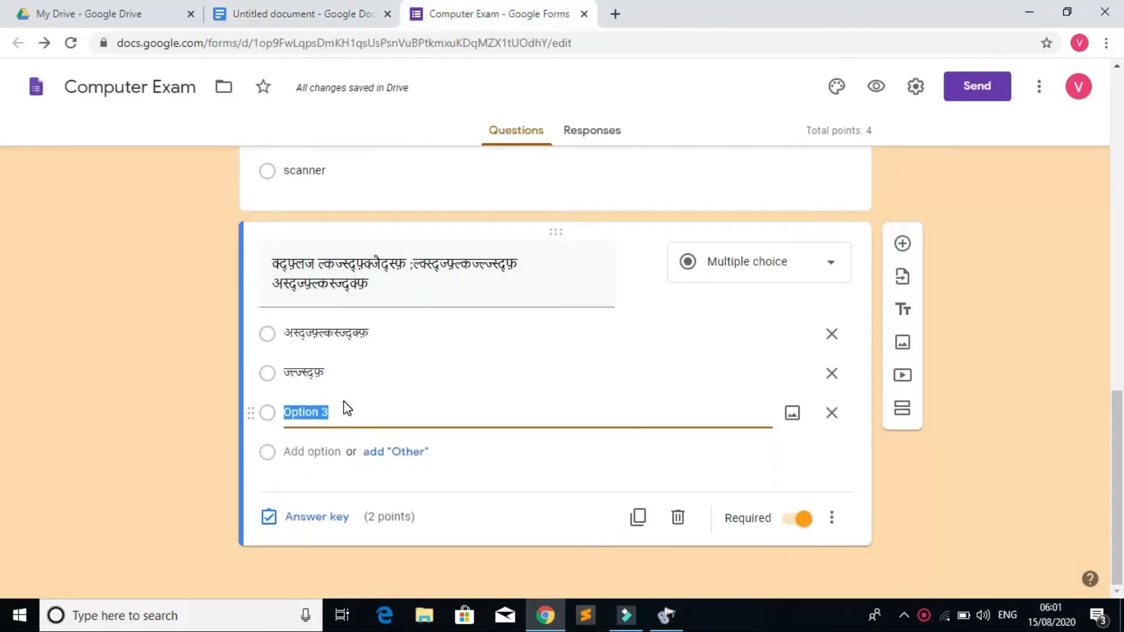
{"action": "key", "text": "ctrl+v"}
Step: Add a fourth option containing the short Devanagari word before the semicolon
{"action": "left_click", "coordinate": [344, 25]}
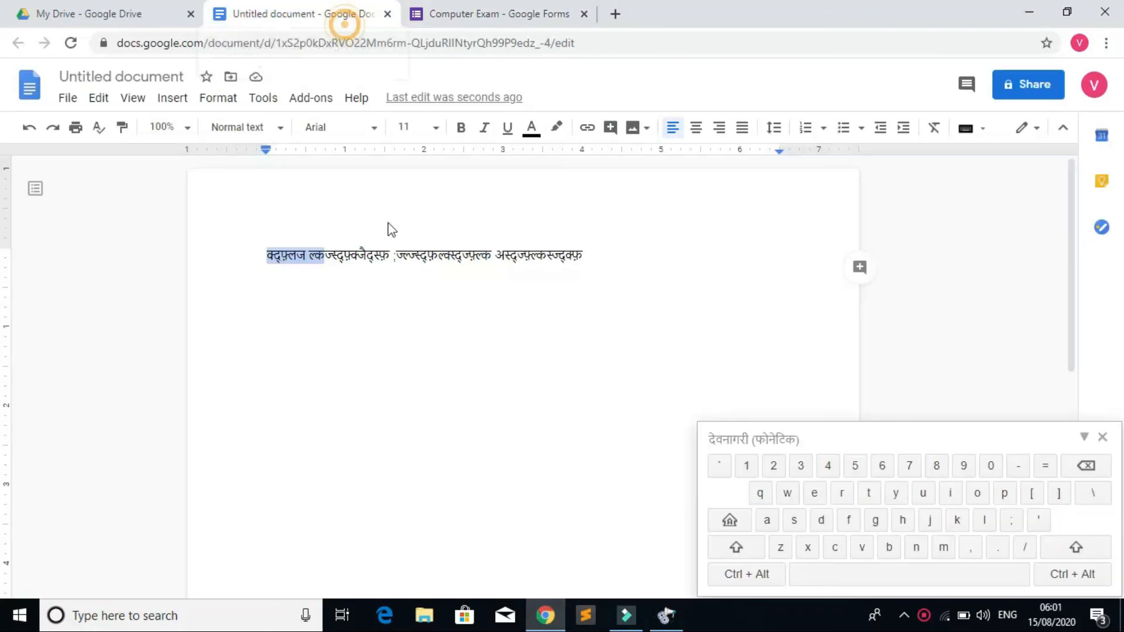
{"action": "left_click_drag", "start_coordinate": [391, 255], "coordinate": [352, 256]}
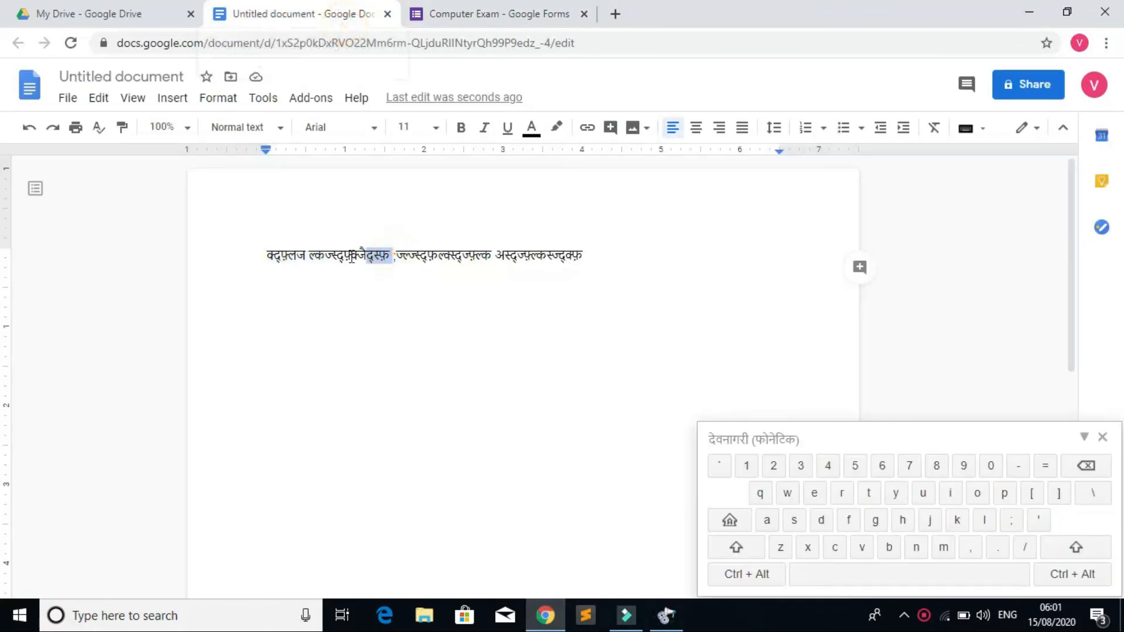
{"action": "right_click", "coordinate": [378, 253]}
{"action": "left_click", "coordinate": [423, 219]}
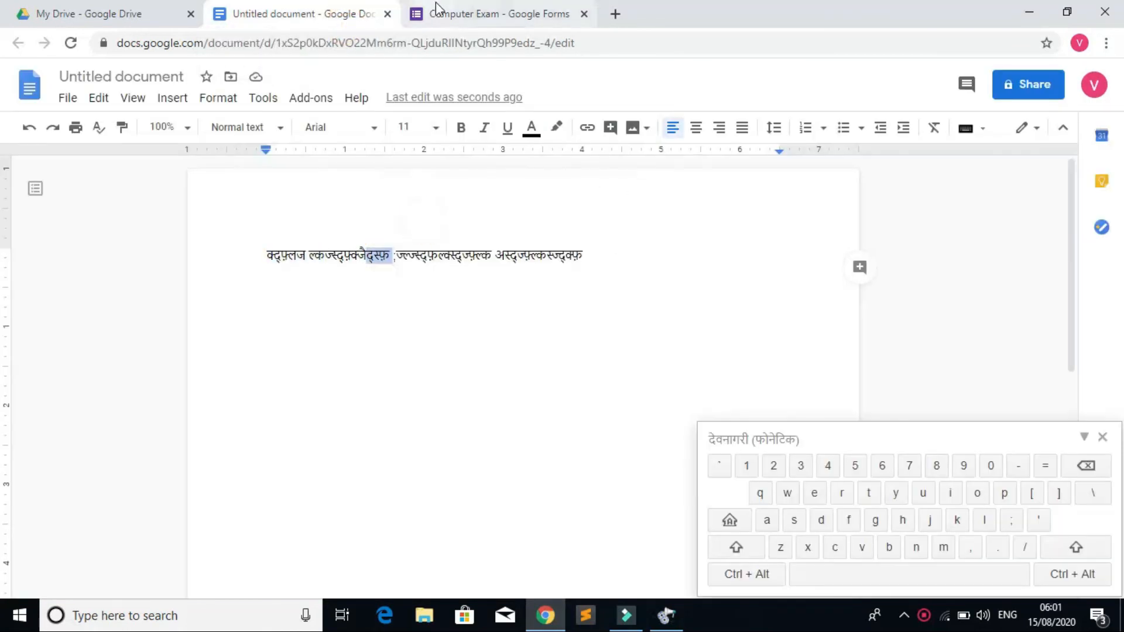
{"action": "left_click", "coordinate": [434, 14]}
{"action": "key", "text": "Return"}
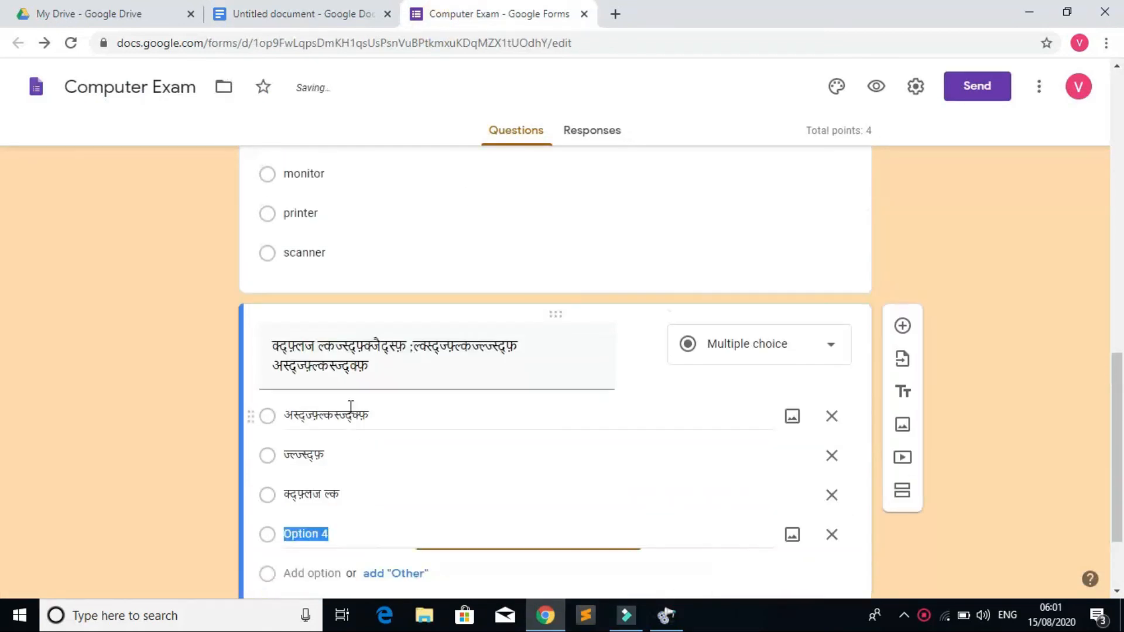
{"action": "key", "text": "ctrl+v"}
Step: In the answer key, mark the first choice correct, worth 2 points
{"action": "scroll", "coordinate": [428, 452], "scroll_direction": "down", "scroll_amount": 2}
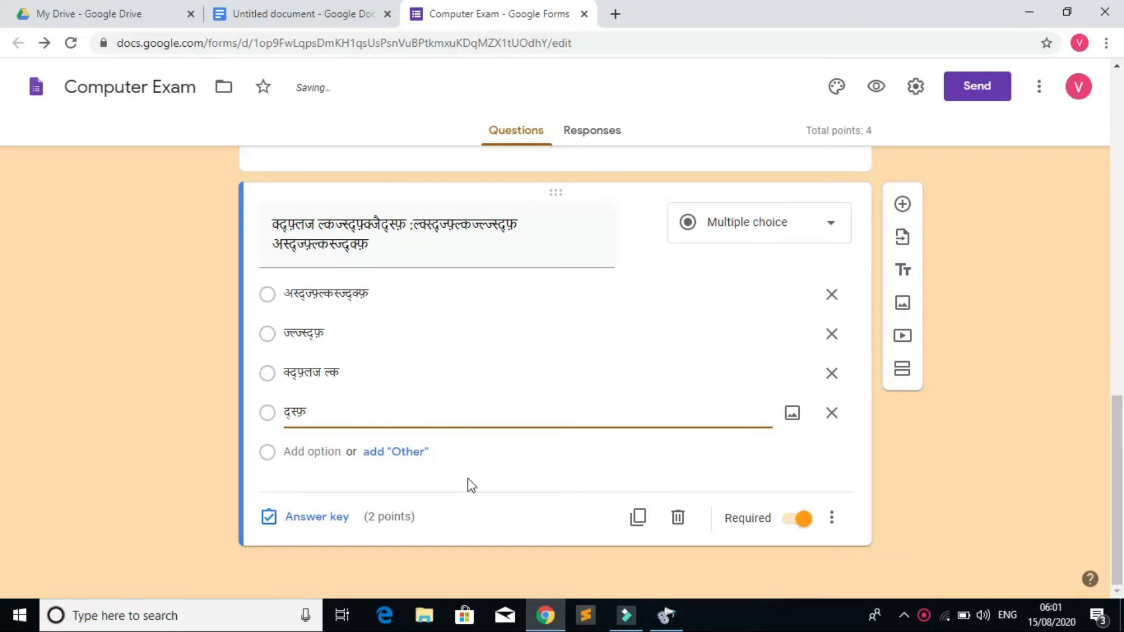
{"action": "left_click", "coordinate": [314, 518]}
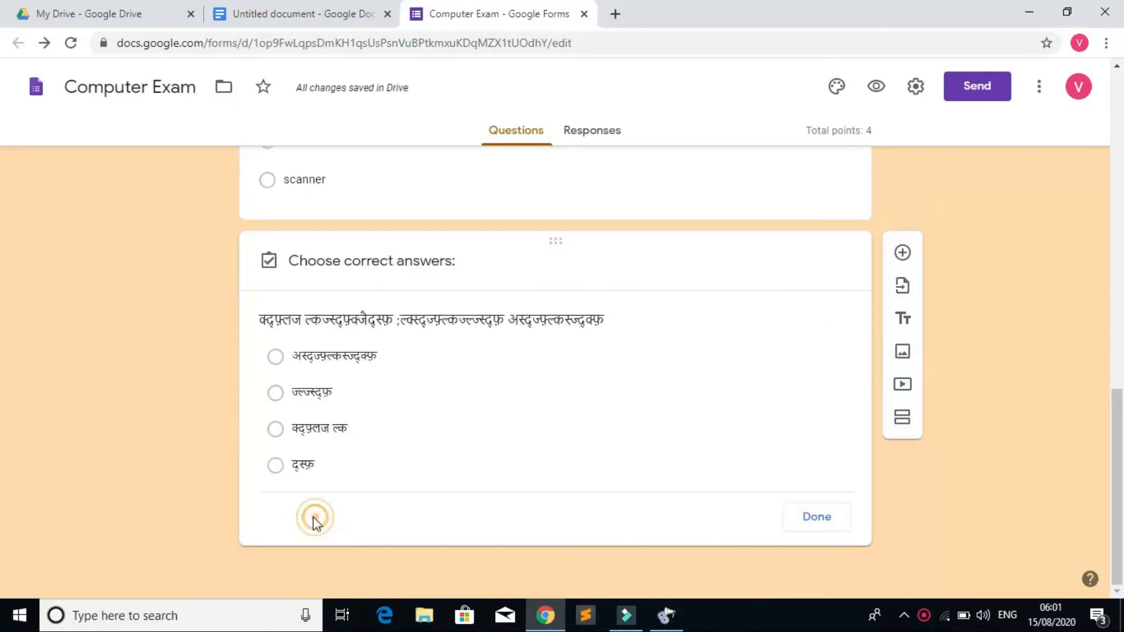
{"action": "left_click", "coordinate": [275, 325]}
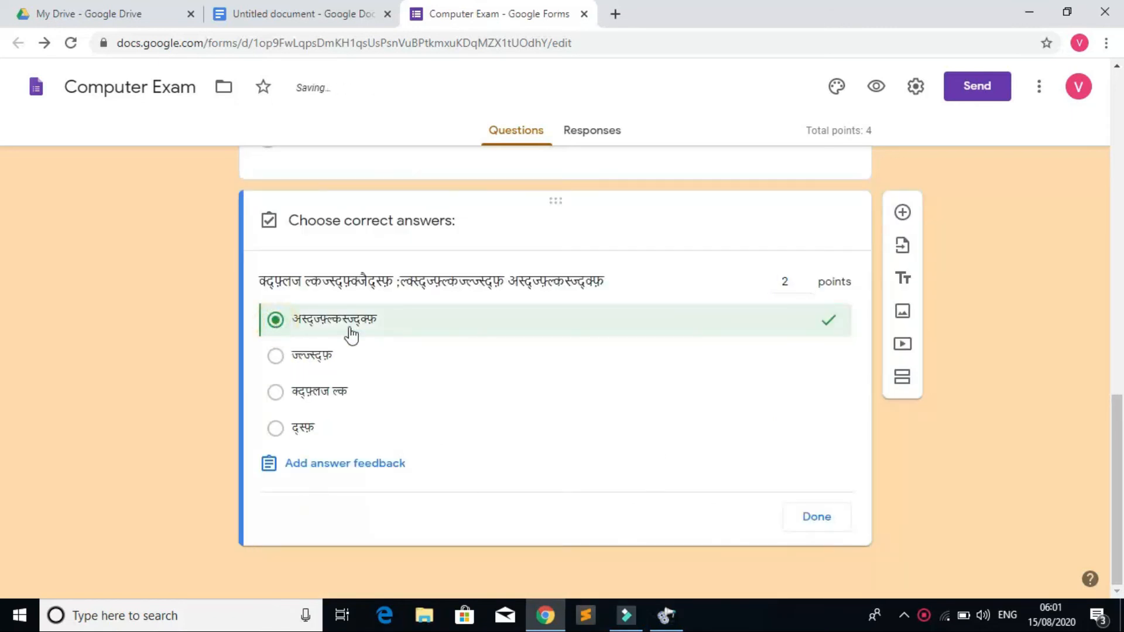
{"action": "left_click", "coordinate": [824, 520]}
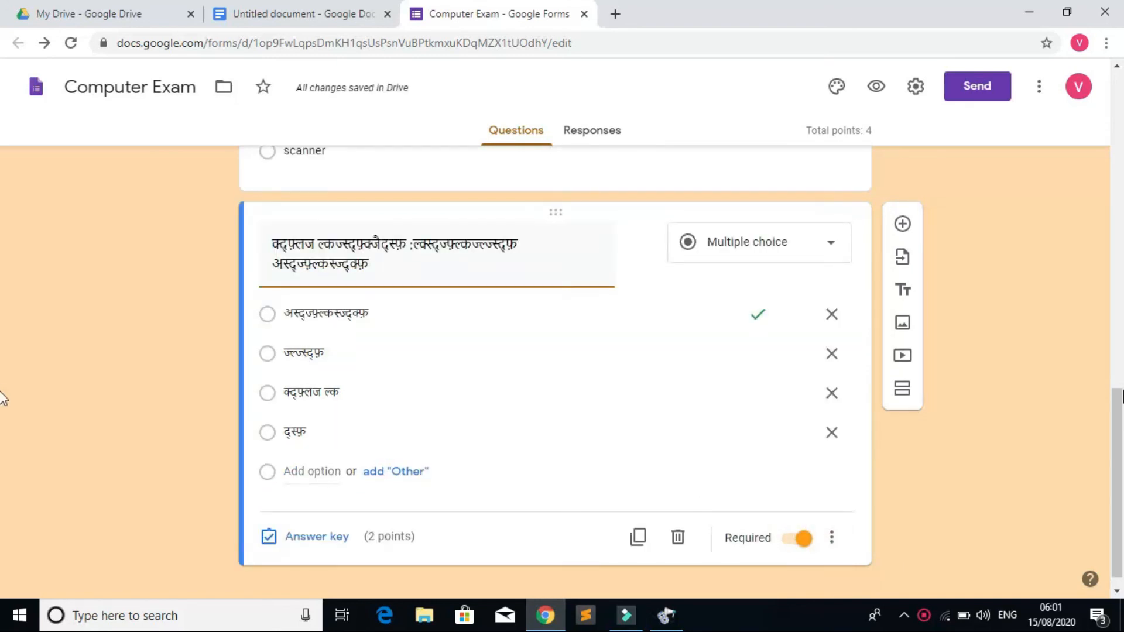
{"action": "scroll", "coordinate": [3, 398], "scroll_direction": "up", "scroll_amount": 5}
{"action": "scroll", "coordinate": [487, 430], "scroll_direction": "down", "scroll_amount": 5}
{"action": "scroll", "coordinate": [719, 363], "scroll_direction": "up", "scroll_amount": 5}
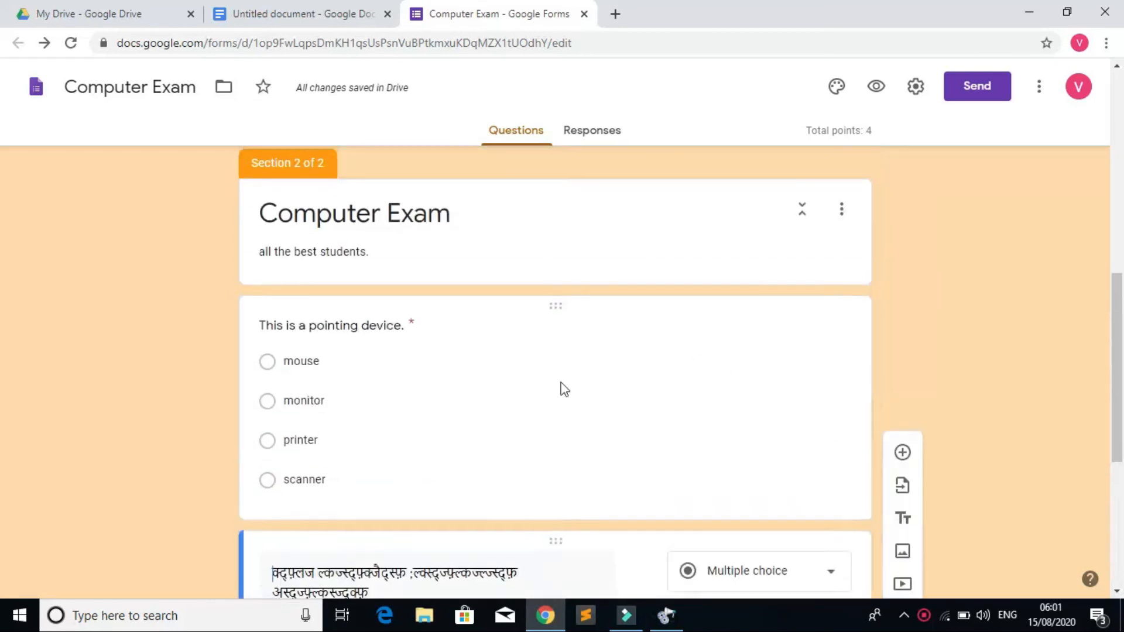
{"action": "left_click", "coordinate": [553, 392]}
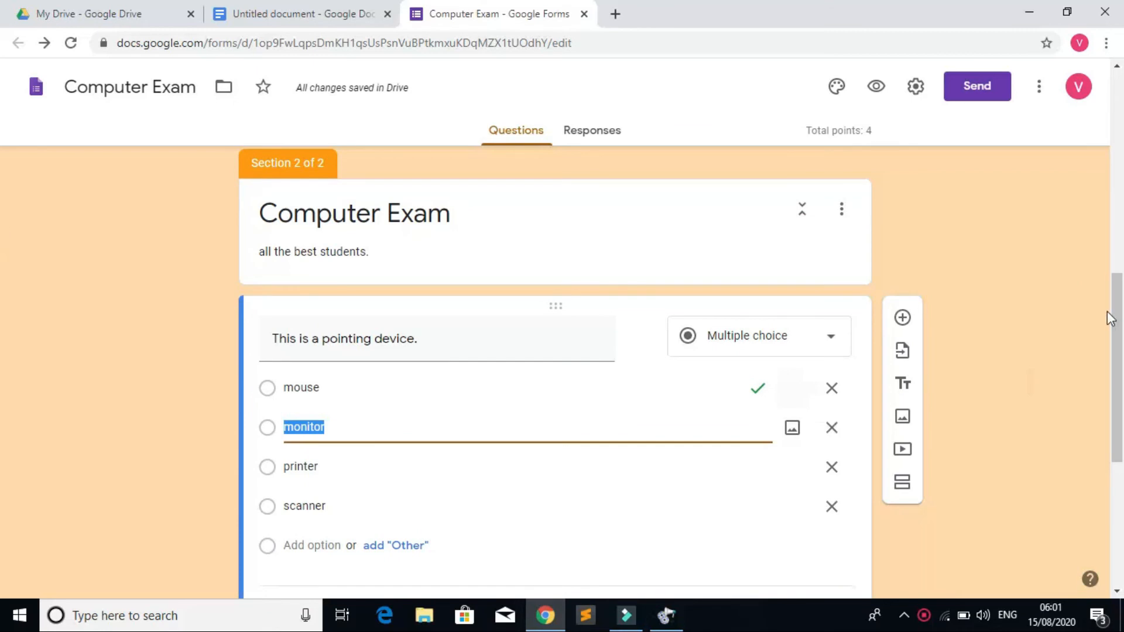
{"action": "scroll", "coordinate": [400, 344], "scroll_direction": "down", "scroll_amount": 3}
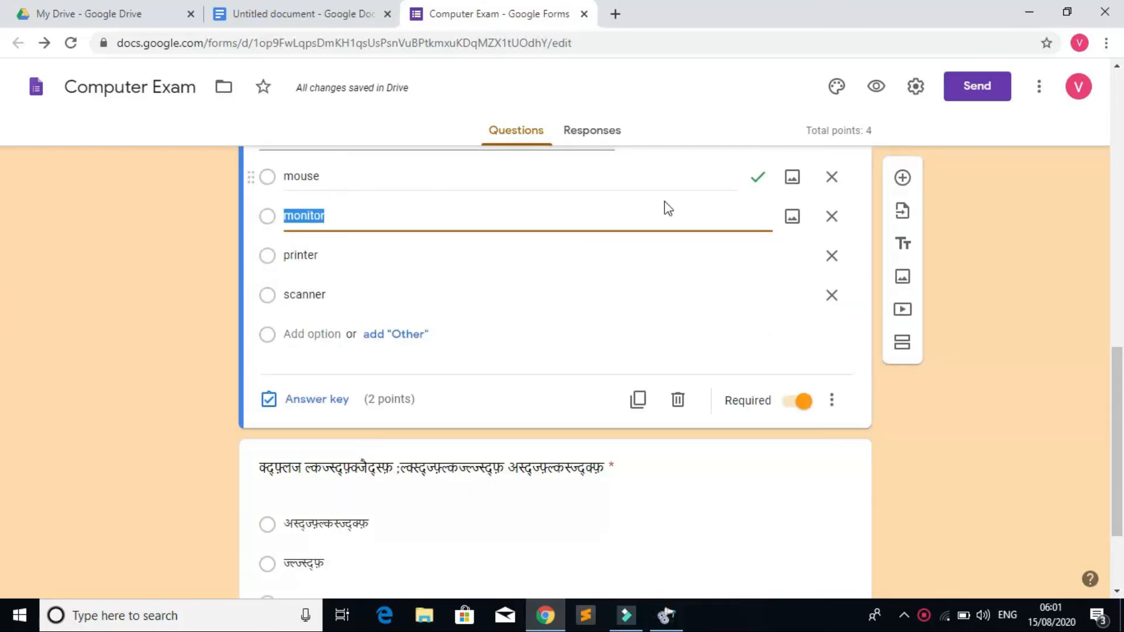
{"action": "scroll", "coordinate": [3, 360], "scroll_direction": "up", "scroll_amount": 1}
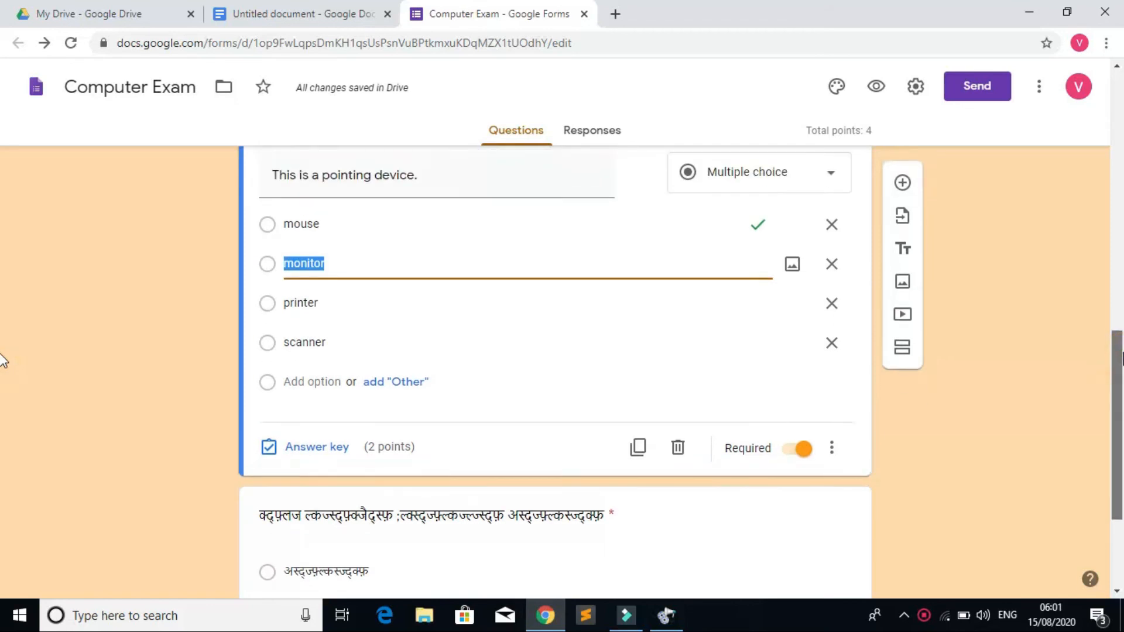
{"action": "scroll", "coordinate": [3, 448], "scroll_direction": "down", "scroll_amount": 3}
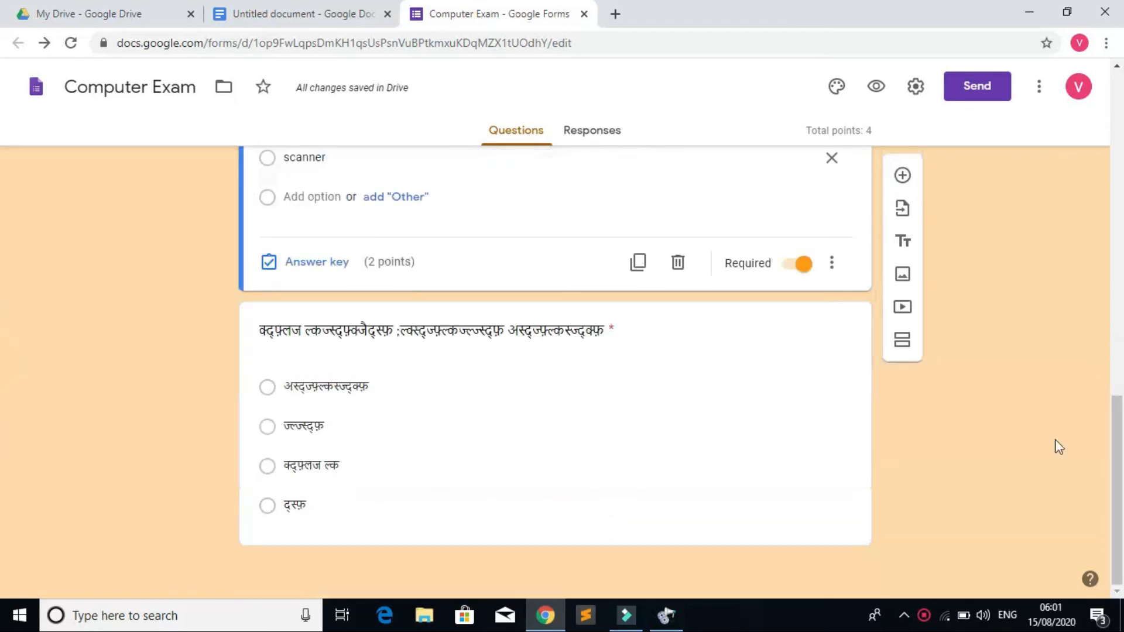
{"action": "left_click", "coordinate": [606, 471]}
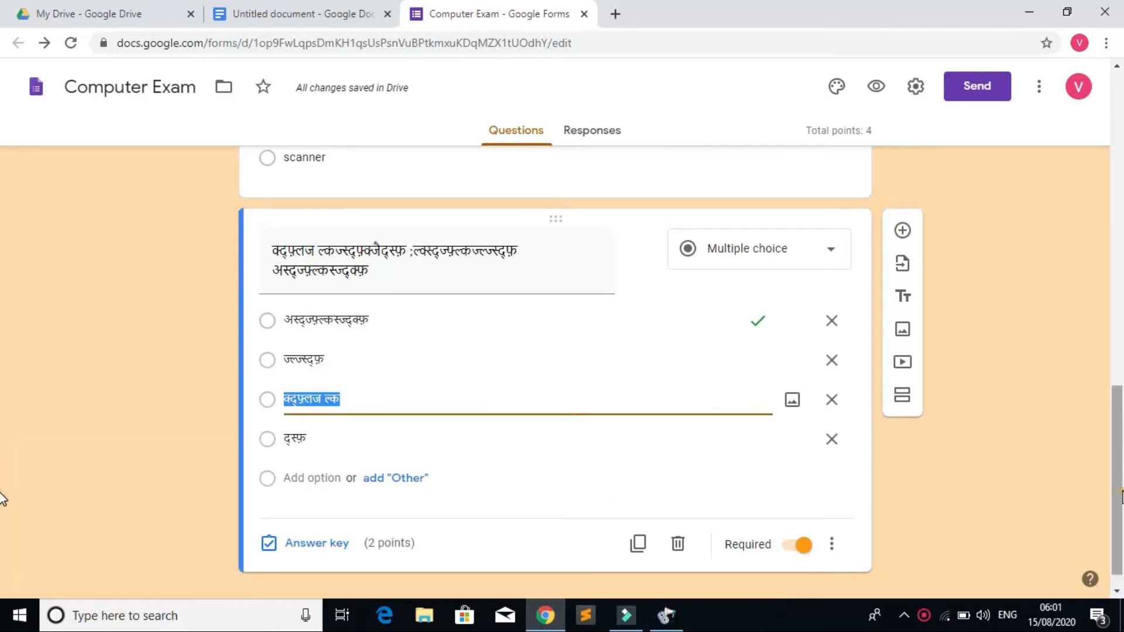
{"action": "scroll", "coordinate": [3, 499], "scroll_direction": "up", "scroll_amount": 15}
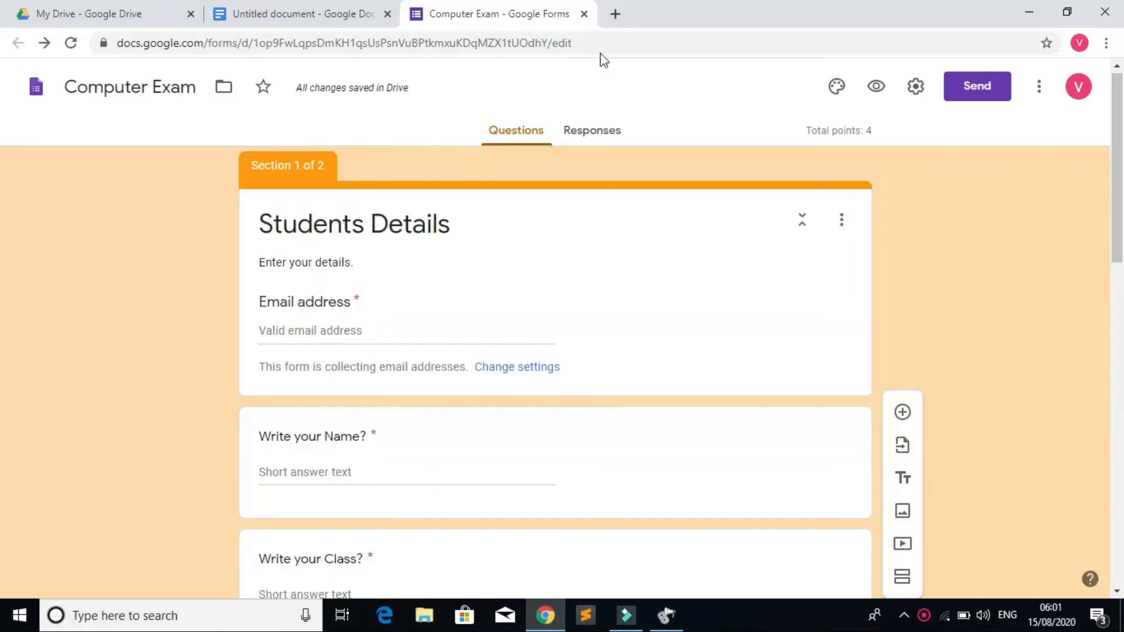
Step: Create the linked 'Computer Exam (Responses)' spreadsheet from Responses, then close its tab
{"action": "left_click", "coordinate": [600, 130]}
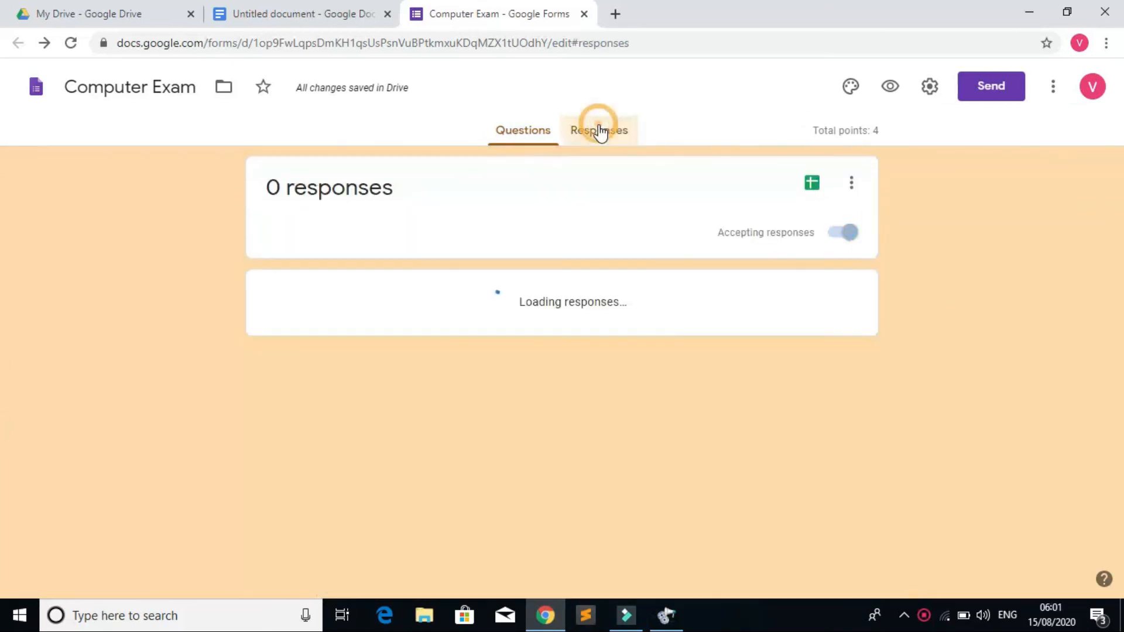
{"action": "left_click", "coordinate": [810, 186]}
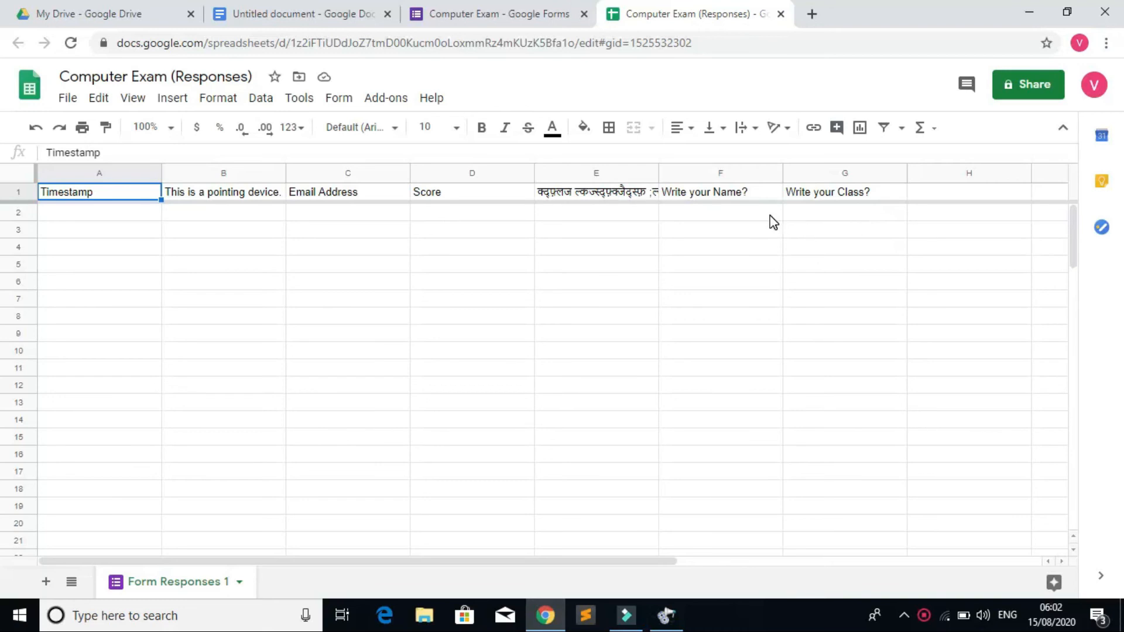
{"action": "left_click", "coordinate": [497, 18]}
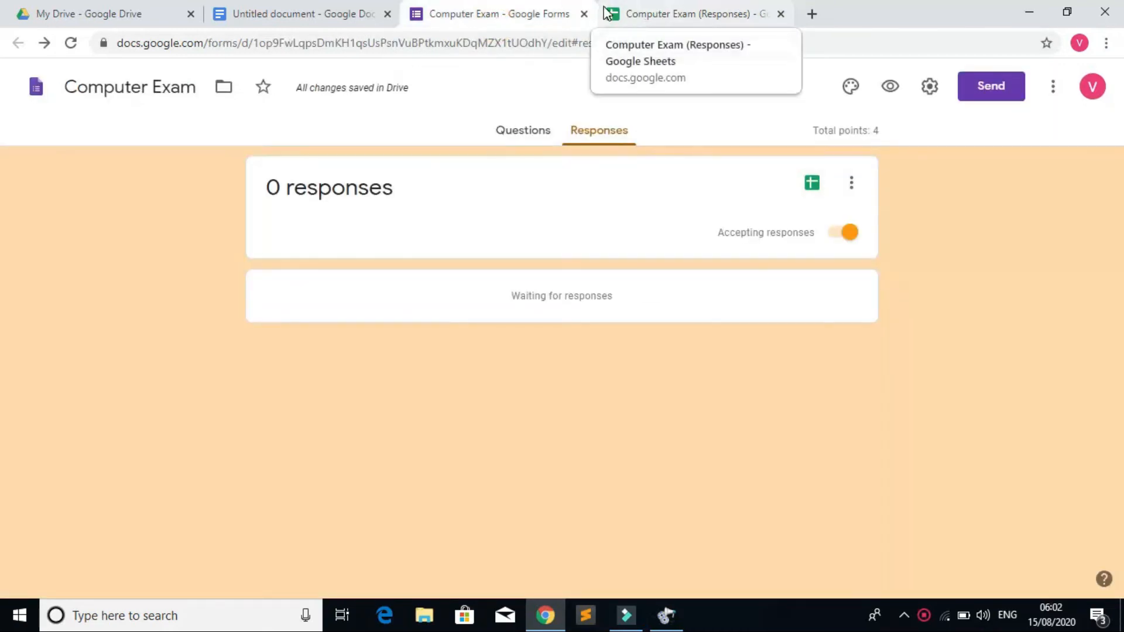
{"action": "left_click", "coordinate": [781, 14]}
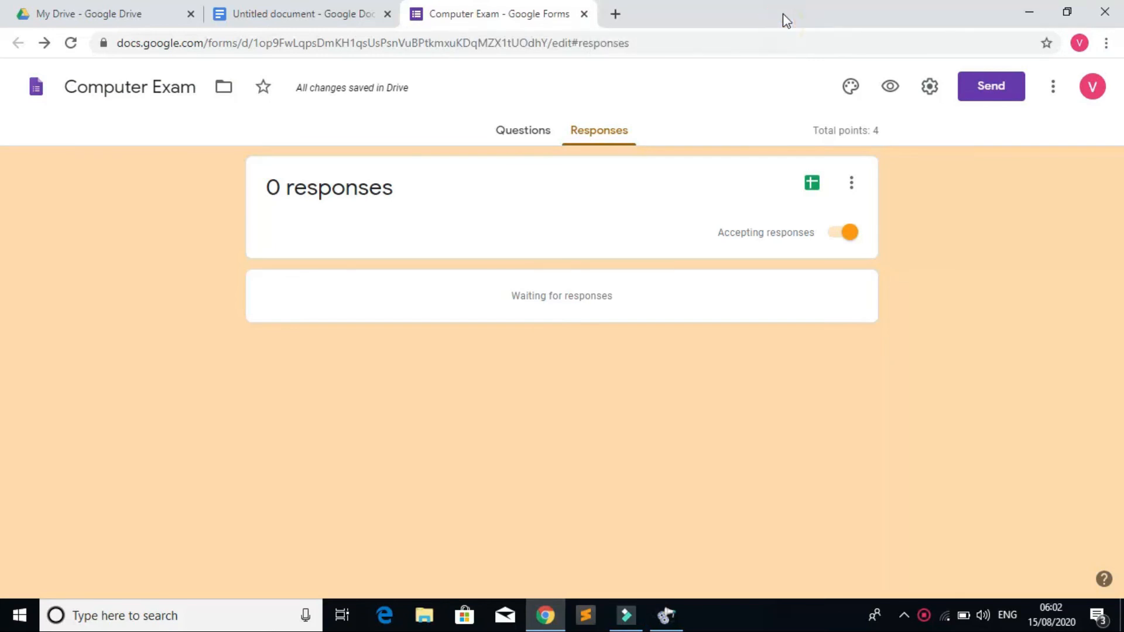
Step: Switch between Questions and Responses, ending on the Computer Exam questions with 4 points total
{"action": "left_click", "coordinate": [526, 134]}
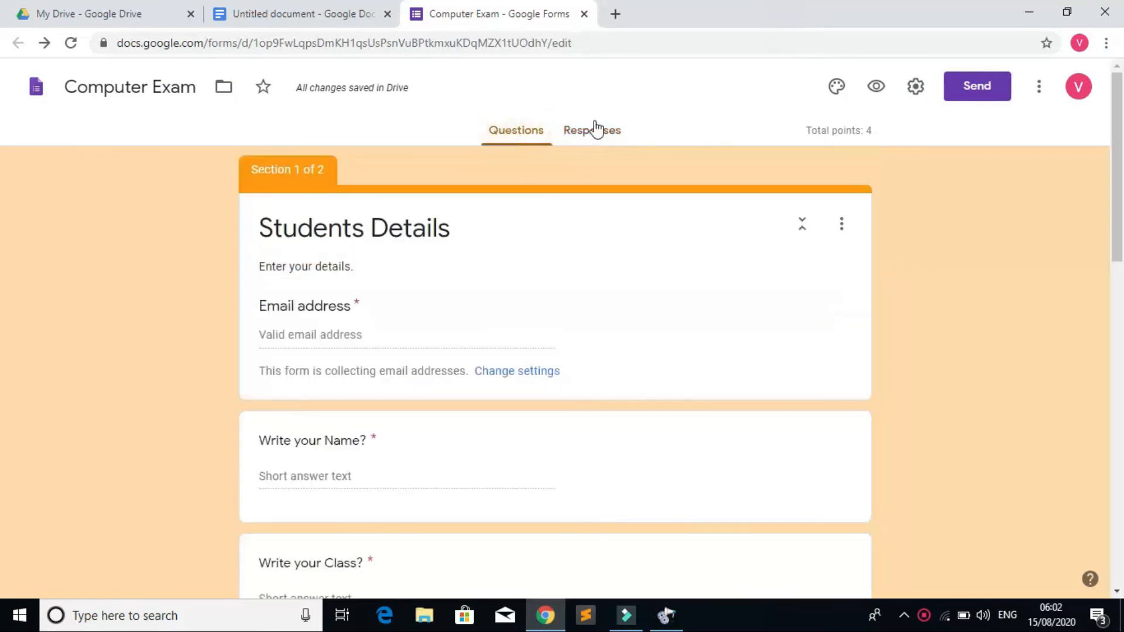
{"action": "left_click", "coordinate": [596, 129]}
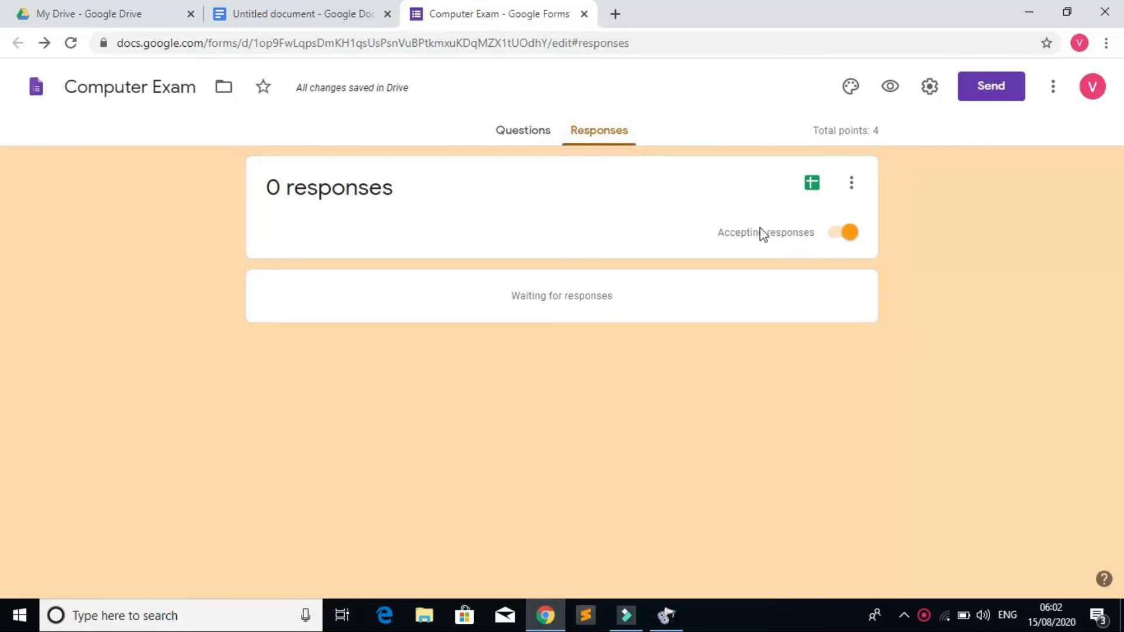
{"action": "left_click", "coordinate": [516, 141]}
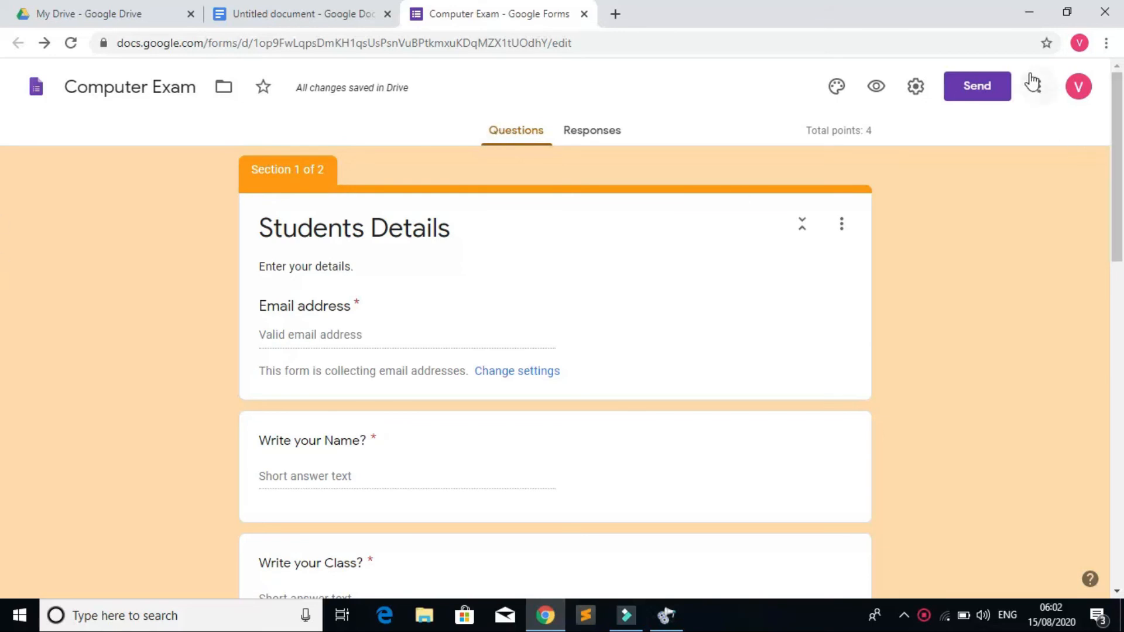
Step: Search the add-ons marketplace for 'form presenter' and start installing Form Presenter+Timer
{"action": "left_click", "coordinate": [1041, 91]}
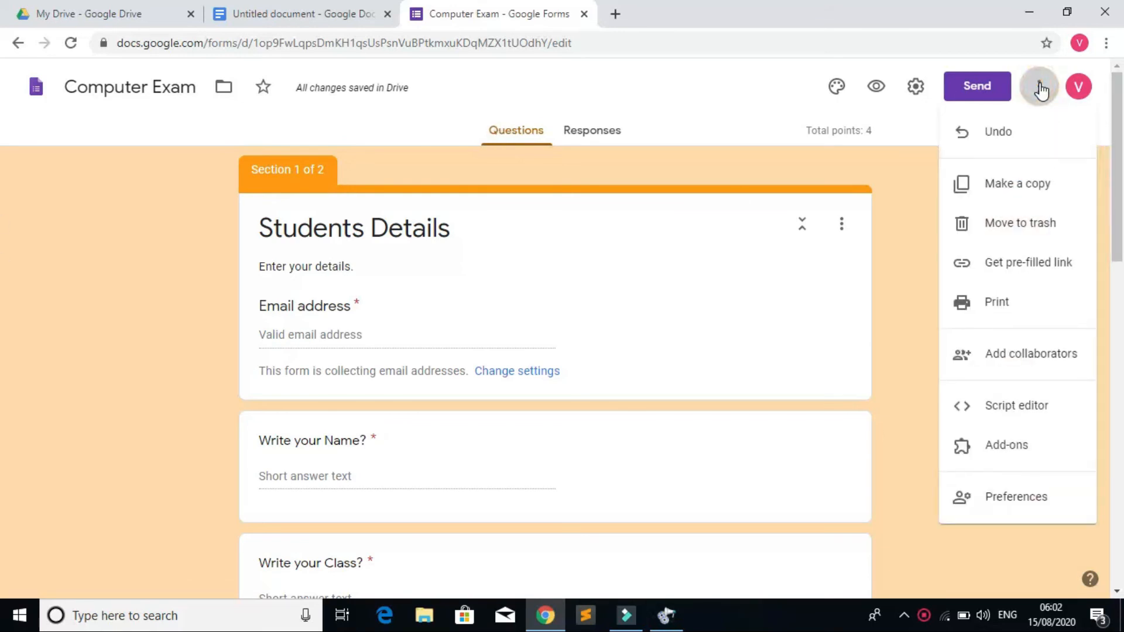
{"action": "left_click", "coordinate": [1015, 455]}
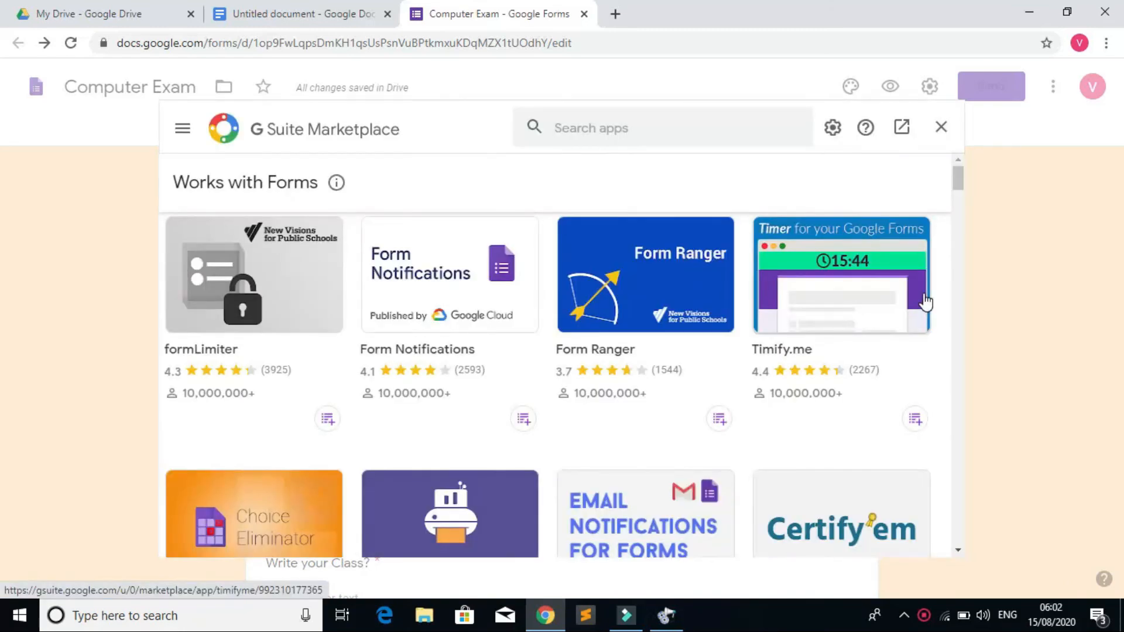
{"action": "left_click", "coordinate": [712, 129]}
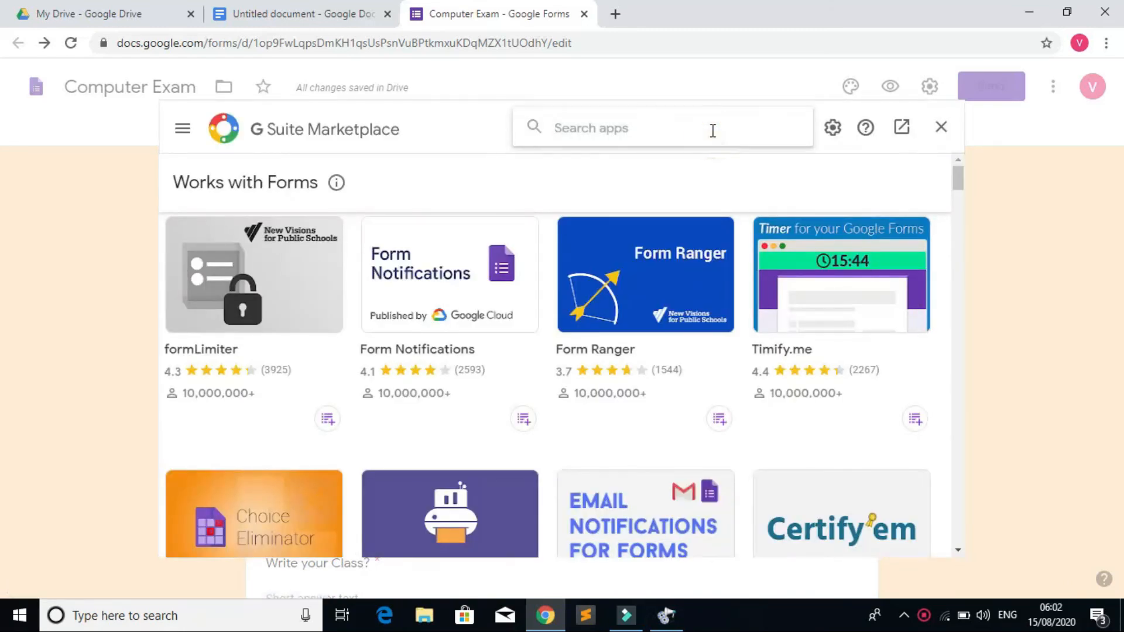
{"action": "type", "text": "fo"}
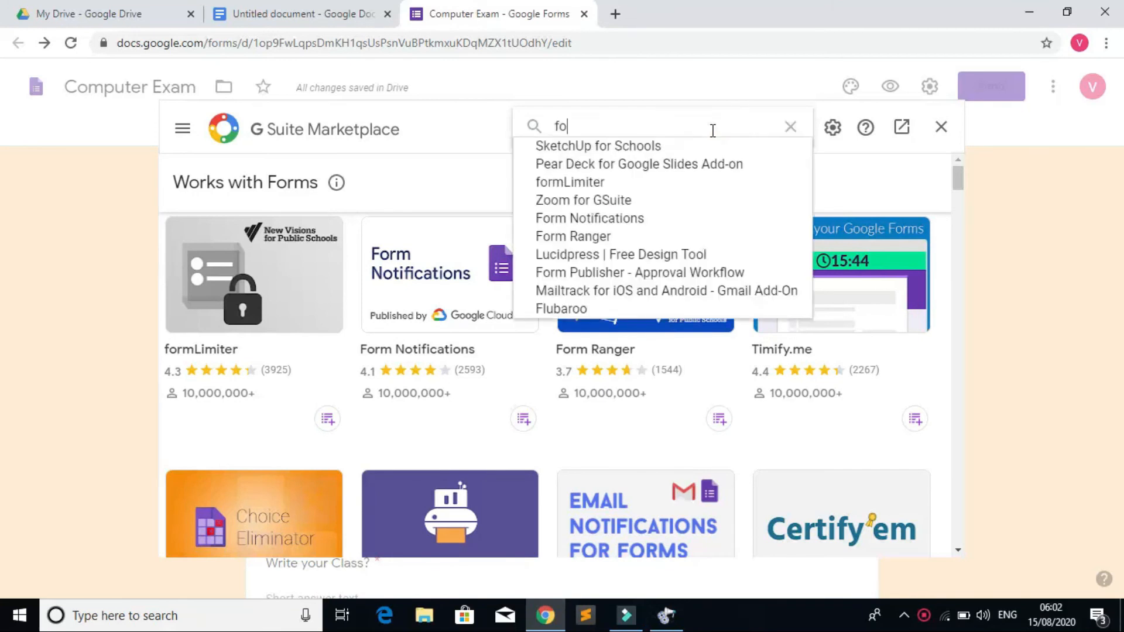
{"action": "type", "text": "rm pre"}
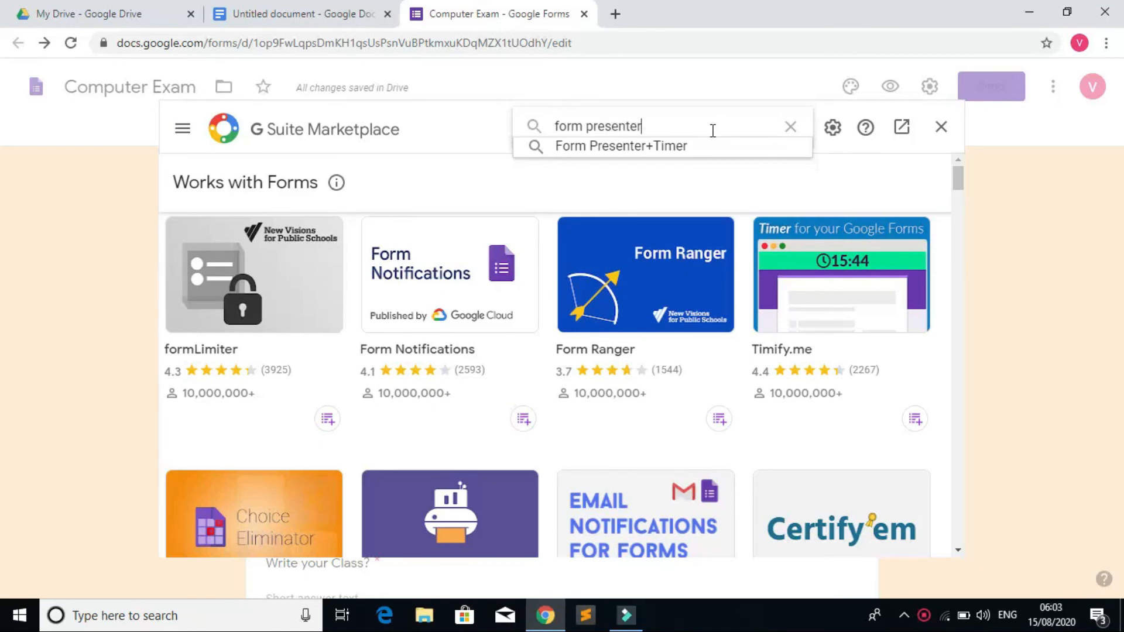
{"action": "type", "text": "senter"}
{"action": "key", "text": "Return"}
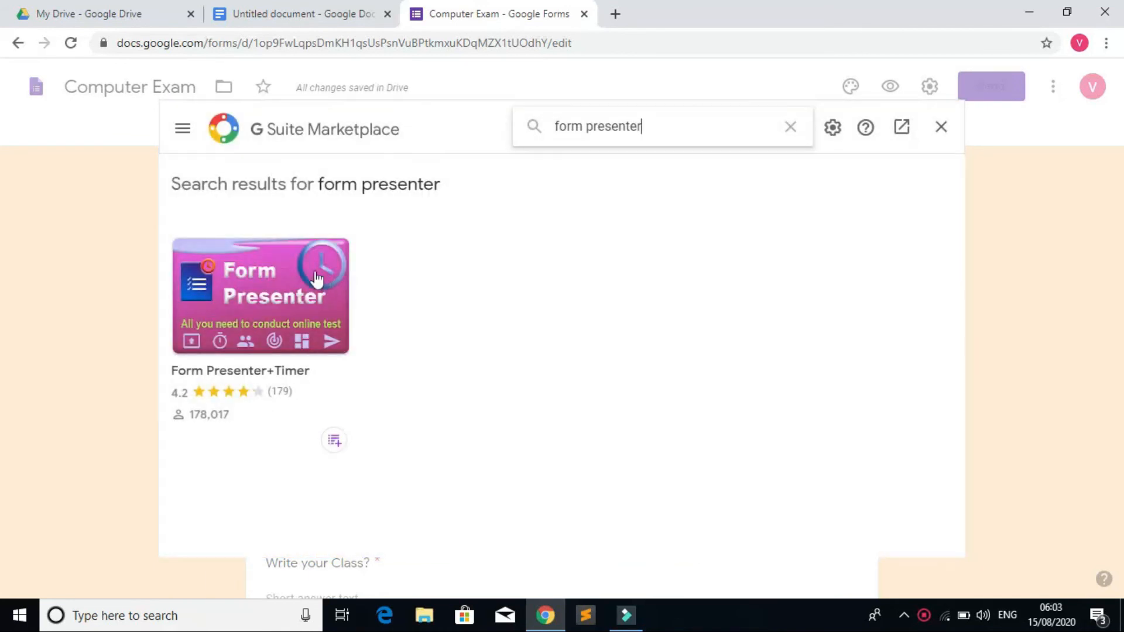
{"action": "left_click", "coordinate": [311, 281]}
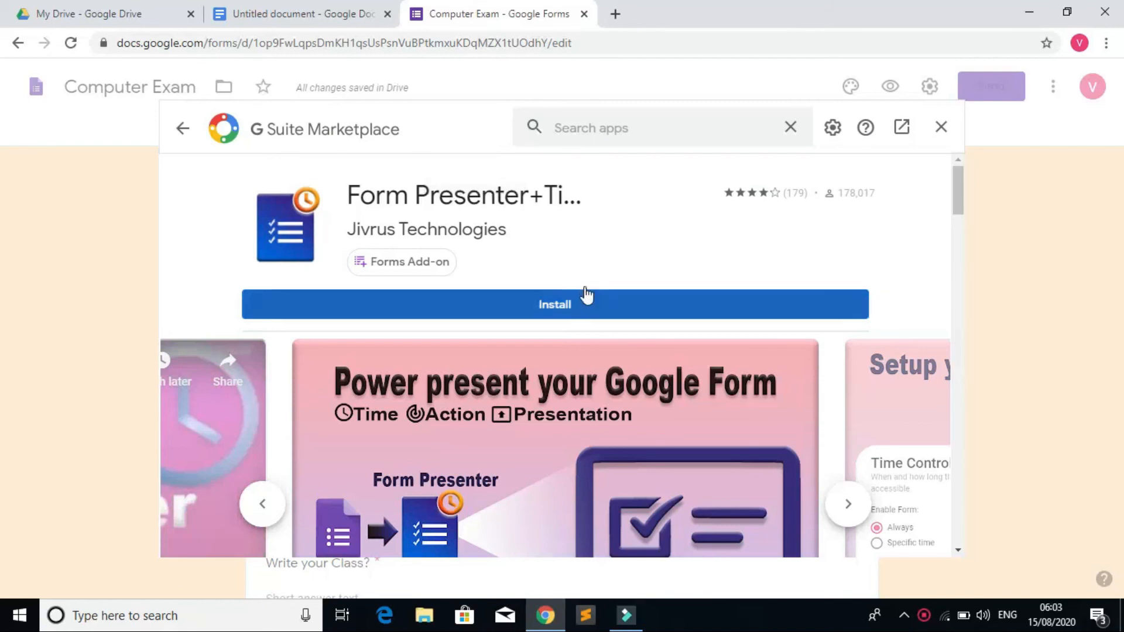
{"action": "left_click", "coordinate": [570, 317]}
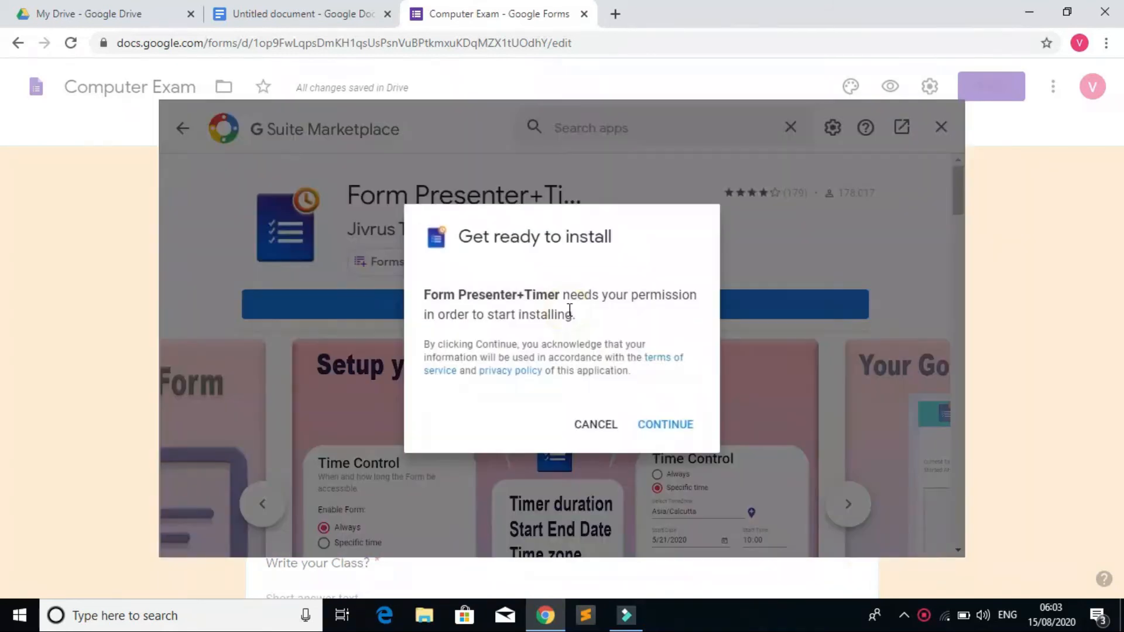
Step: Grant Form Presenter+Timer access to the chosen Google account and complete the installation
{"action": "left_click", "coordinate": [677, 436]}
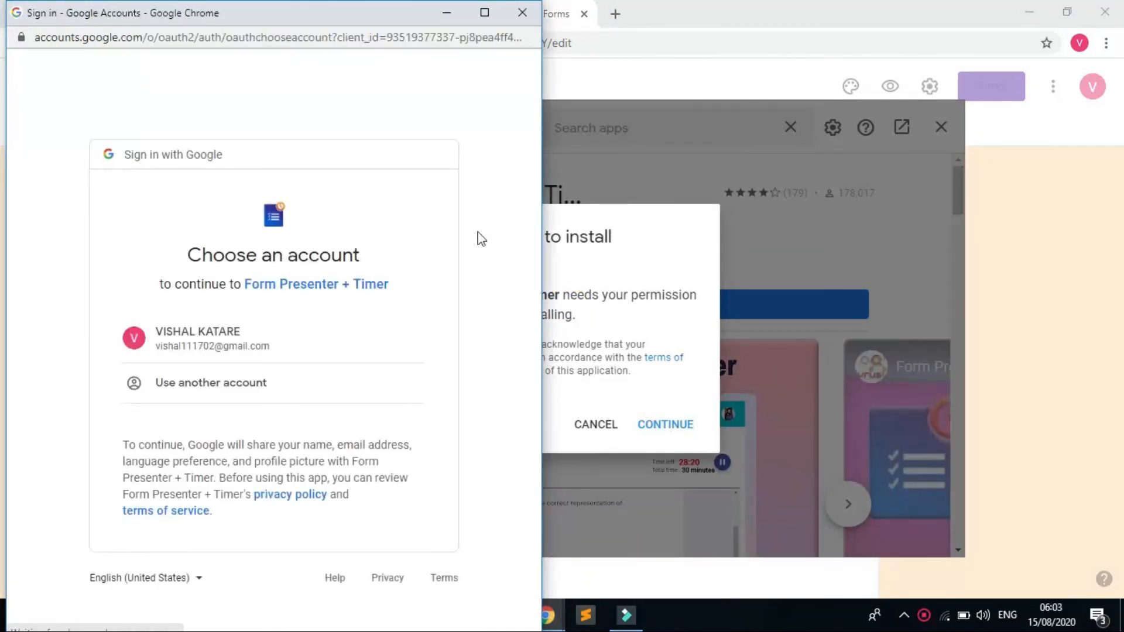
{"action": "left_click", "coordinate": [220, 341]}
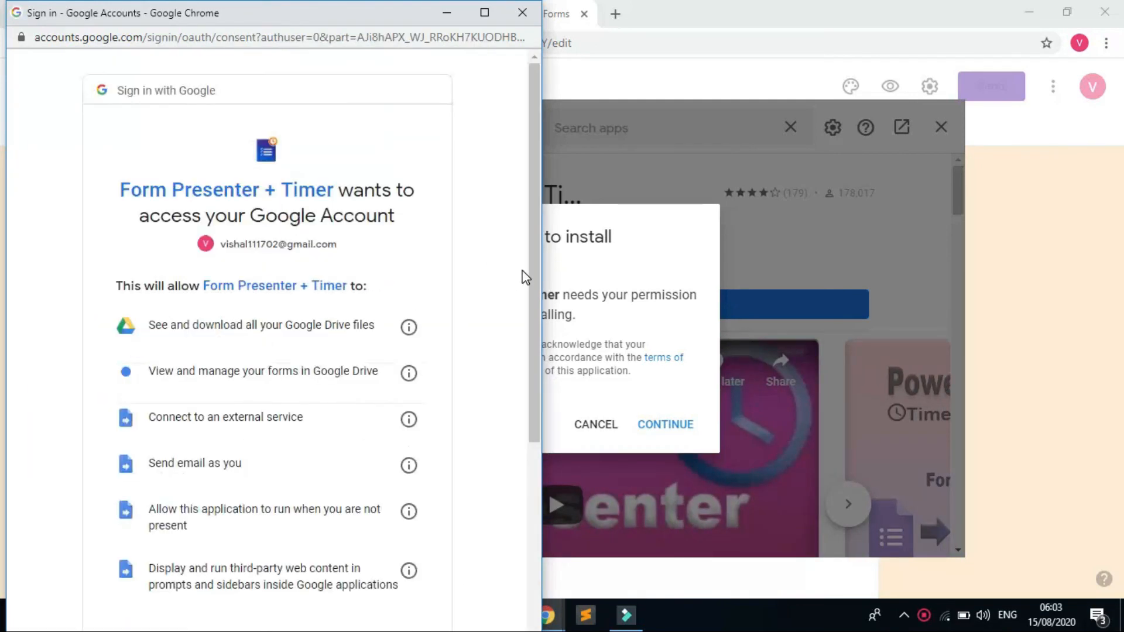
{"action": "left_click_drag", "start_coordinate": [532, 270], "coordinate": [542, 493]}
{"action": "left_click", "coordinate": [380, 520]}
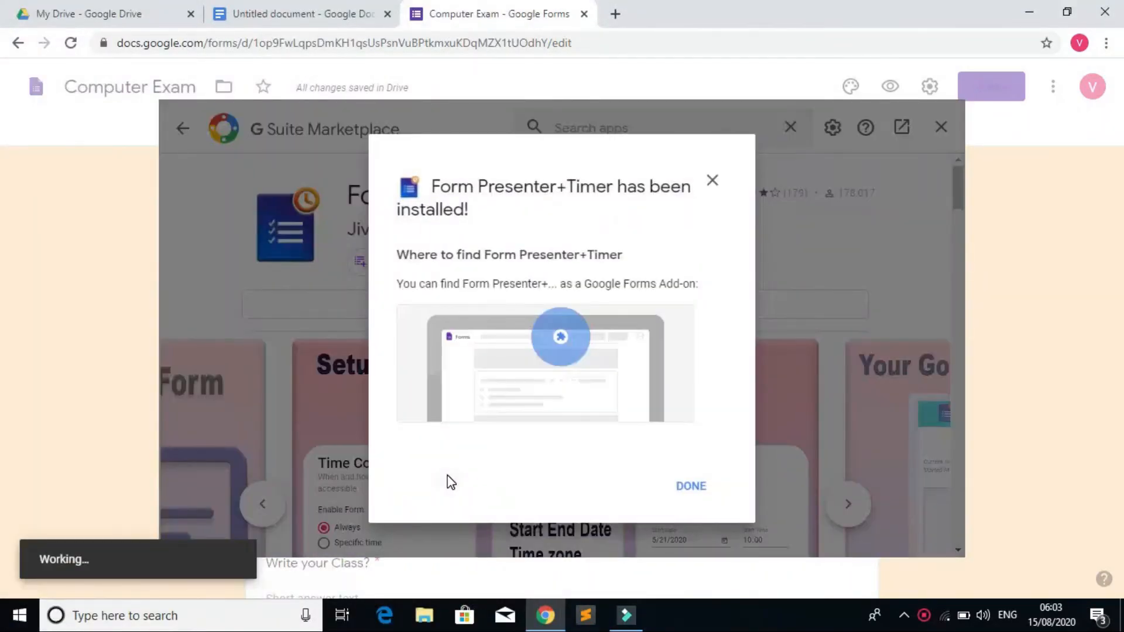
{"action": "left_click", "coordinate": [699, 493]}
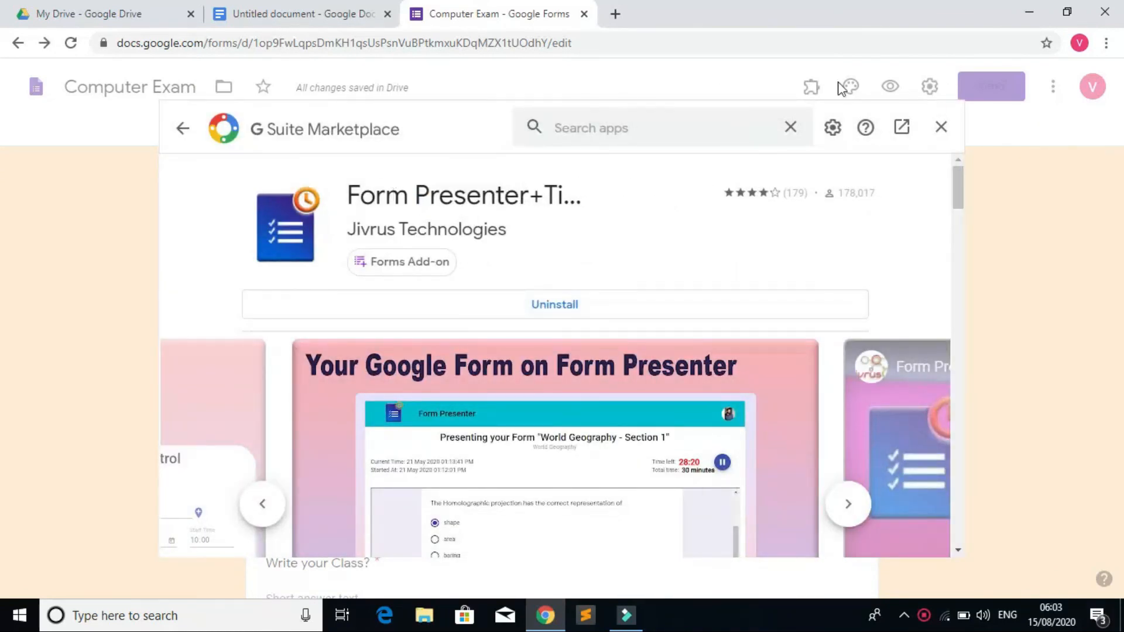
Step: Close the Marketplace and launch Form Presenter+Timer's Setup panel from the Add-ons menu
{"action": "left_click", "coordinate": [942, 128]}
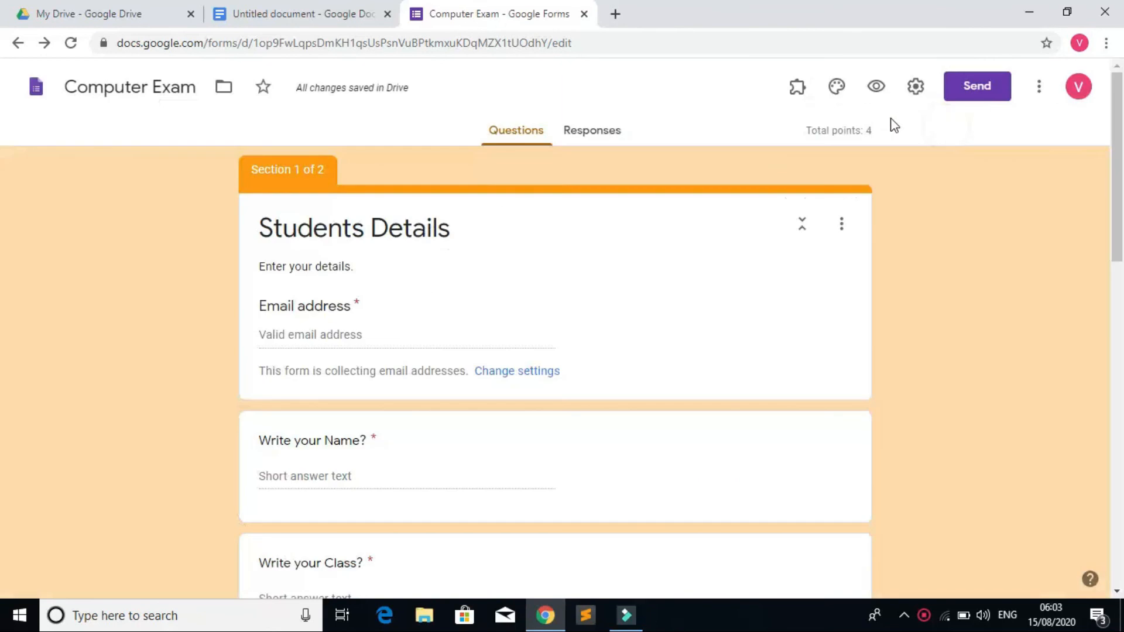
{"action": "left_click", "coordinate": [800, 91]}
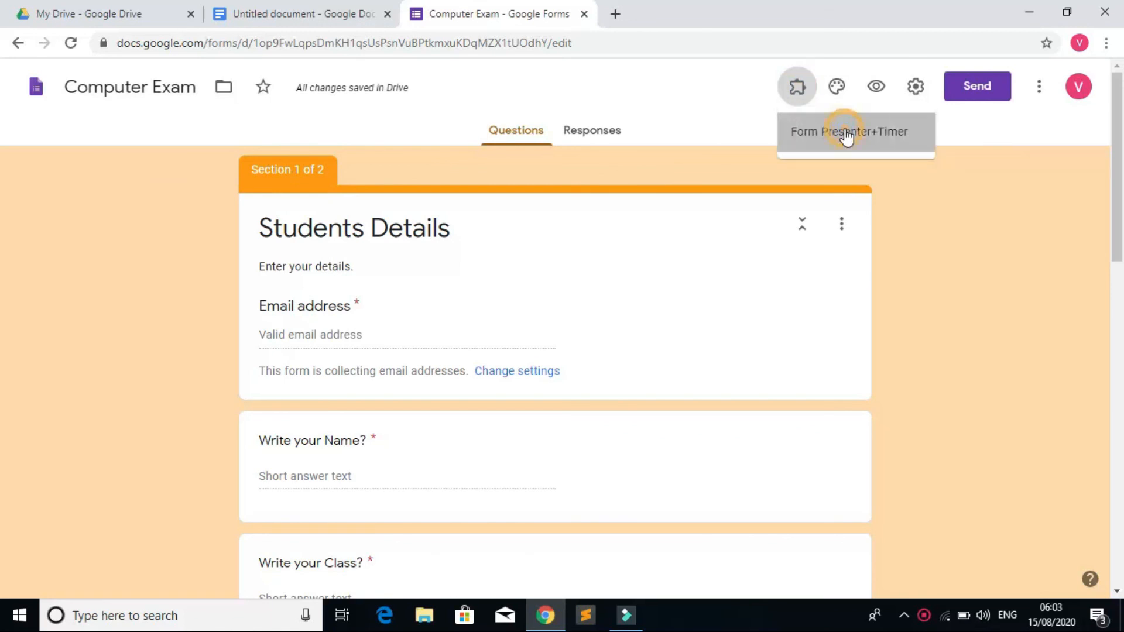
{"action": "left_click", "coordinate": [846, 134]}
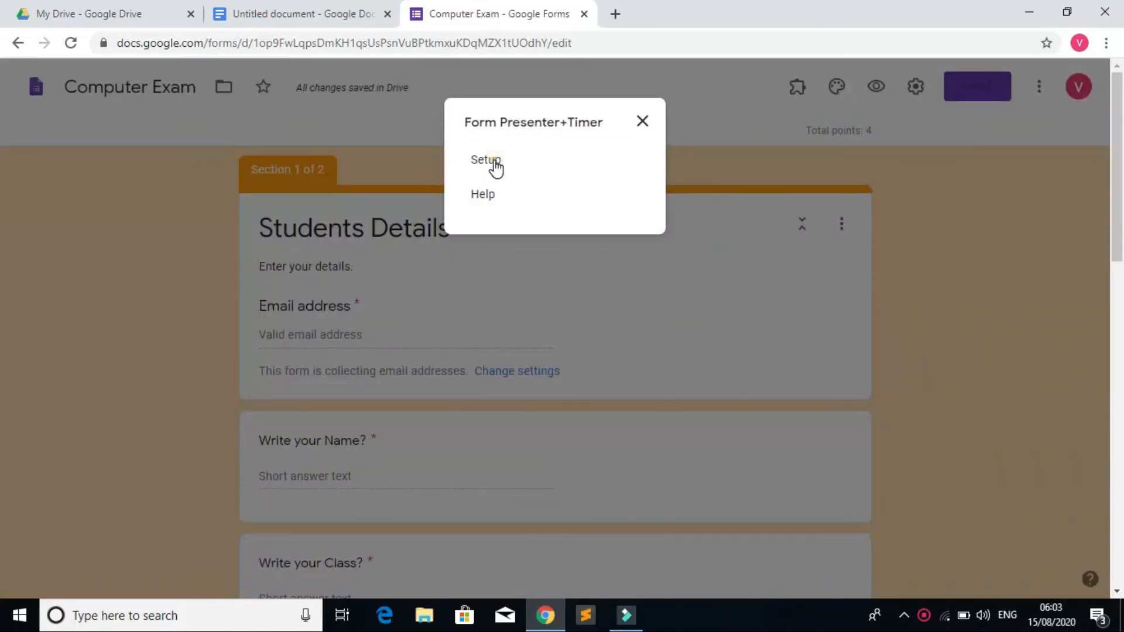
{"action": "left_click", "coordinate": [495, 164]}
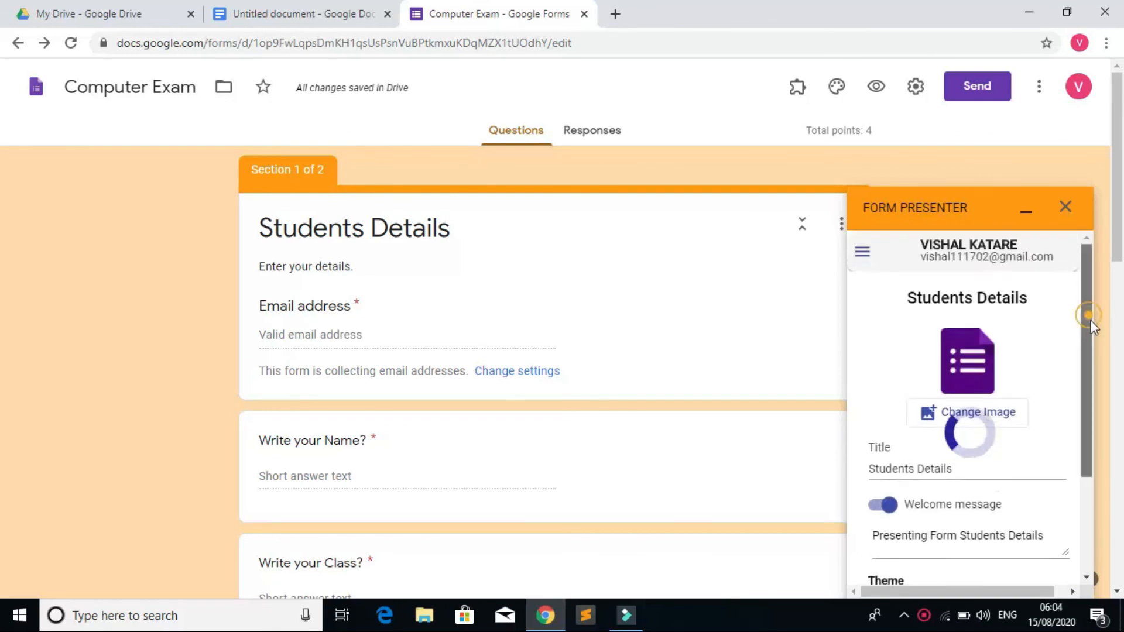
{"action": "left_click_drag", "start_coordinate": [1103, 284], "coordinate": [1083, 464]}
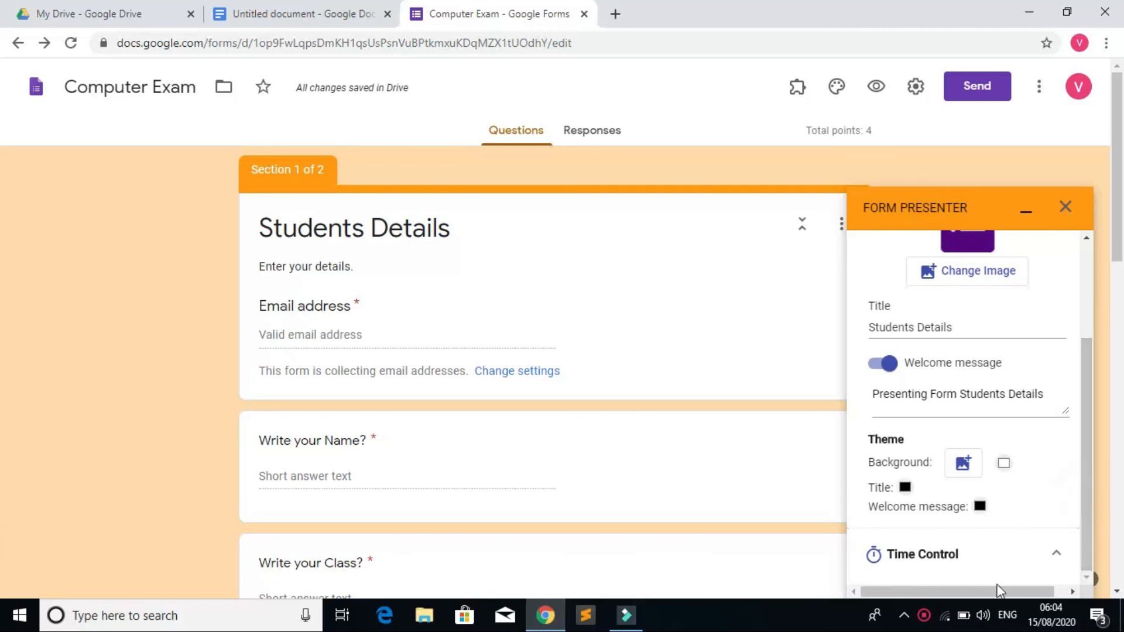
Step: Set the timer to 10 minutes, trying a specific time window before reverting to Always open
{"action": "left_click_drag", "start_coordinate": [1020, 592], "coordinate": [1064, 592]}
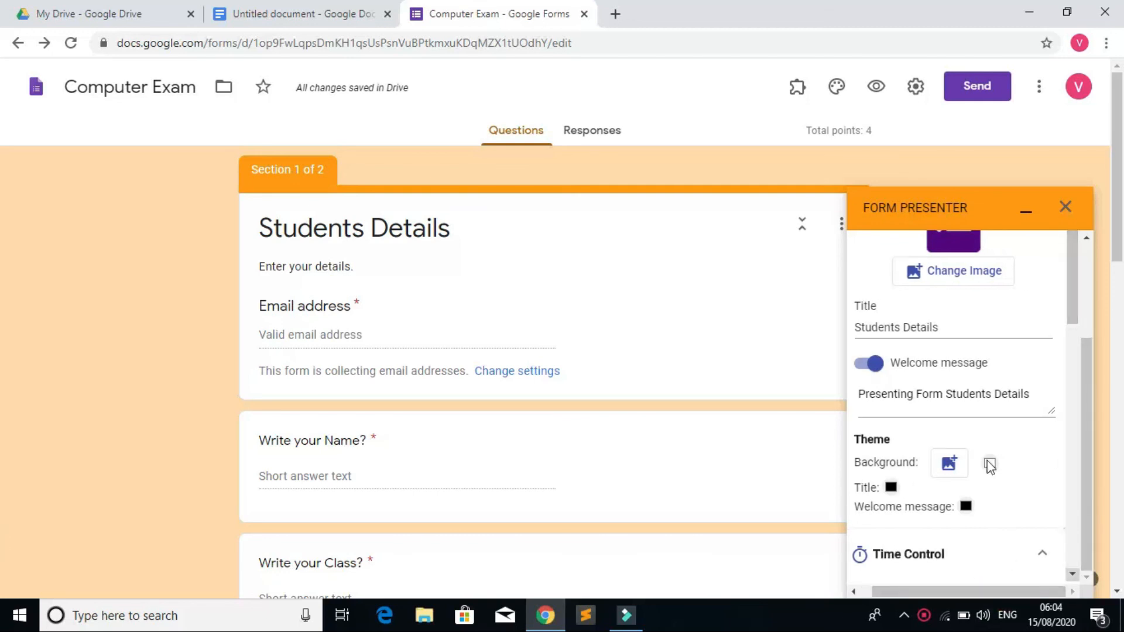
{"action": "left_click_drag", "start_coordinate": [1071, 307], "coordinate": [1077, 422]}
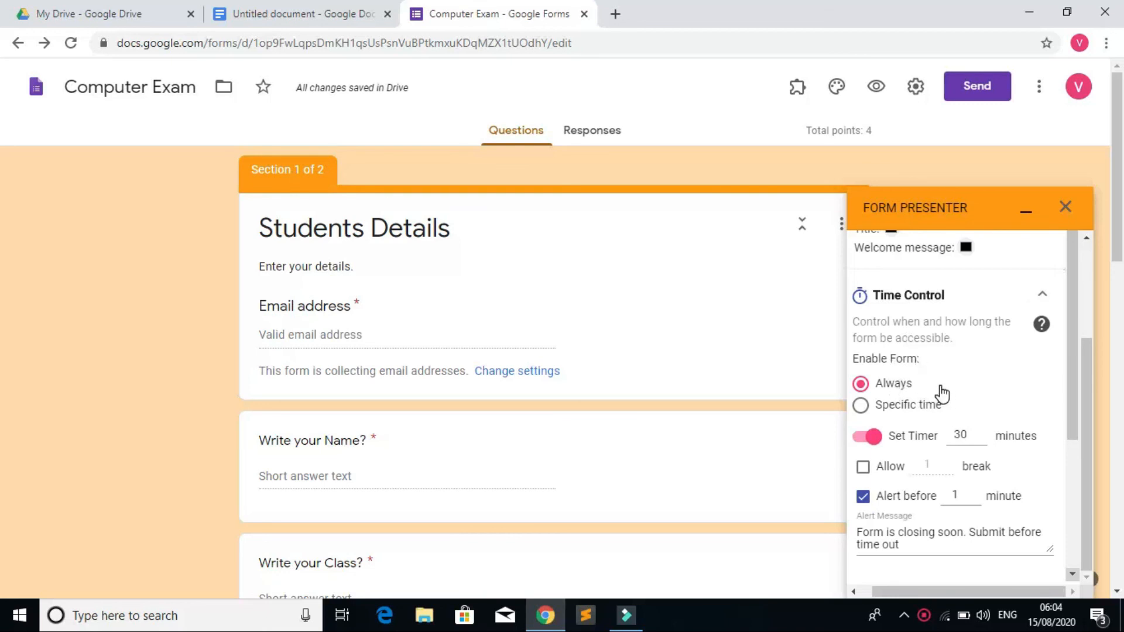
{"action": "double_click", "coordinate": [960, 434]}
{"action": "left_click", "coordinate": [867, 408]}
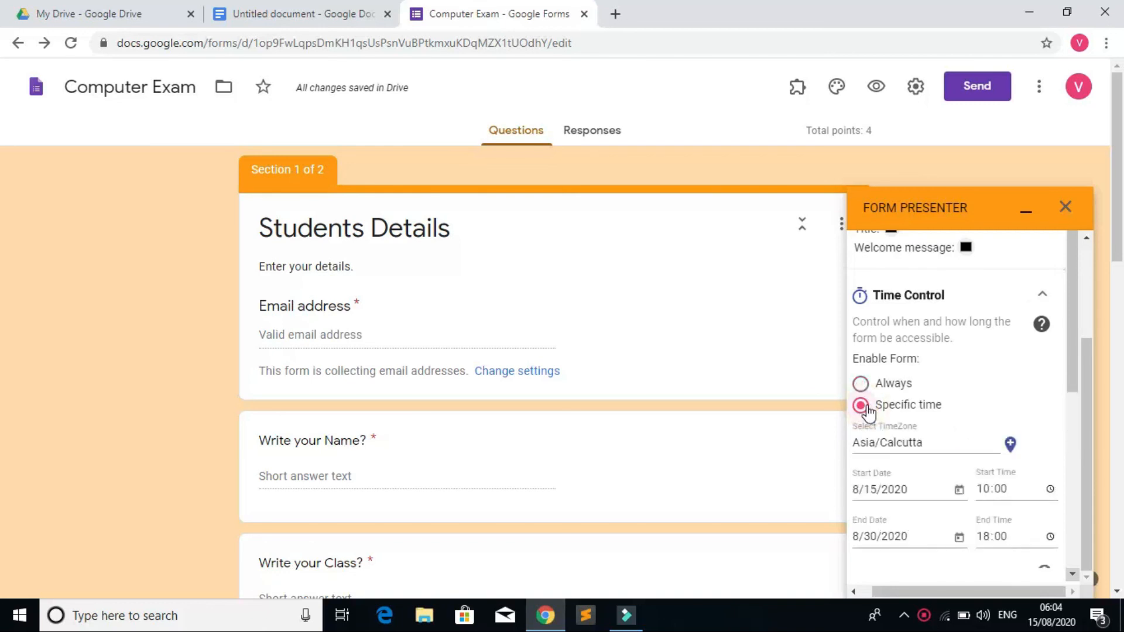
{"action": "scroll", "coordinate": [939, 478], "scroll_direction": "down", "scroll_amount": 1}
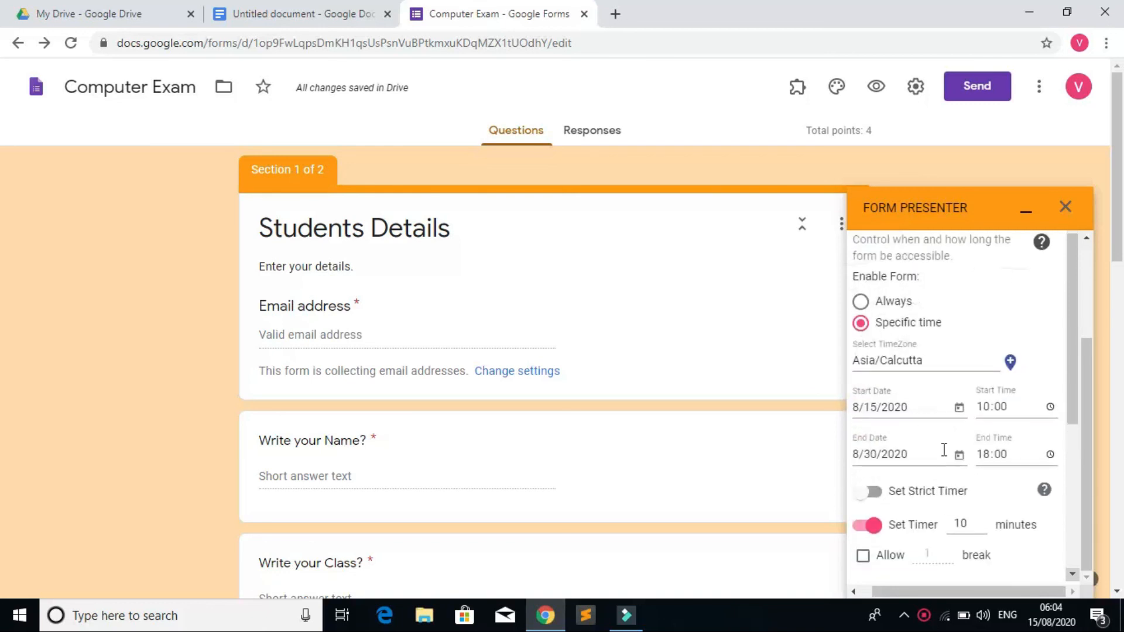
{"action": "left_click_drag", "start_coordinate": [911, 412], "coordinate": [842, 420]}
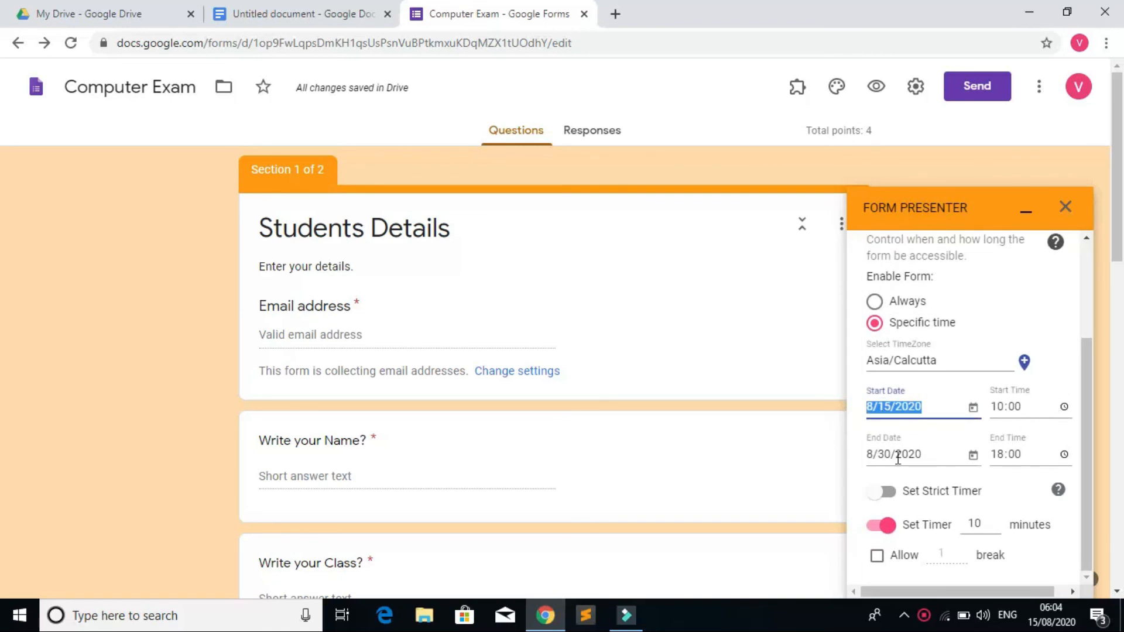
{"action": "left_click_drag", "start_coordinate": [937, 452], "coordinate": [865, 462]}
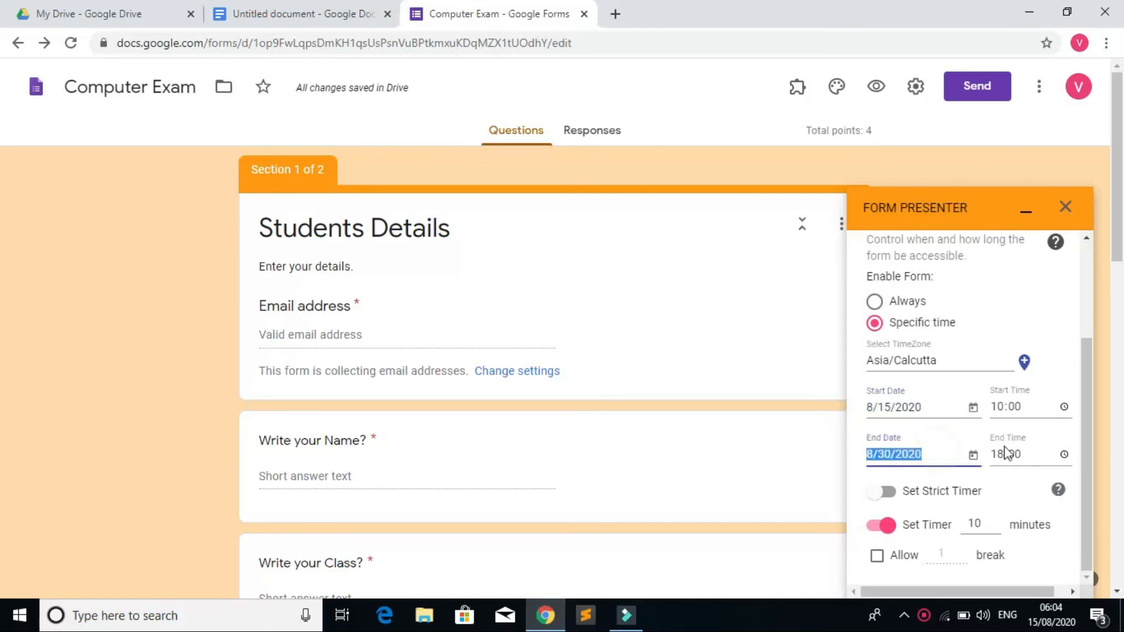
{"action": "left_click", "coordinate": [1023, 454]}
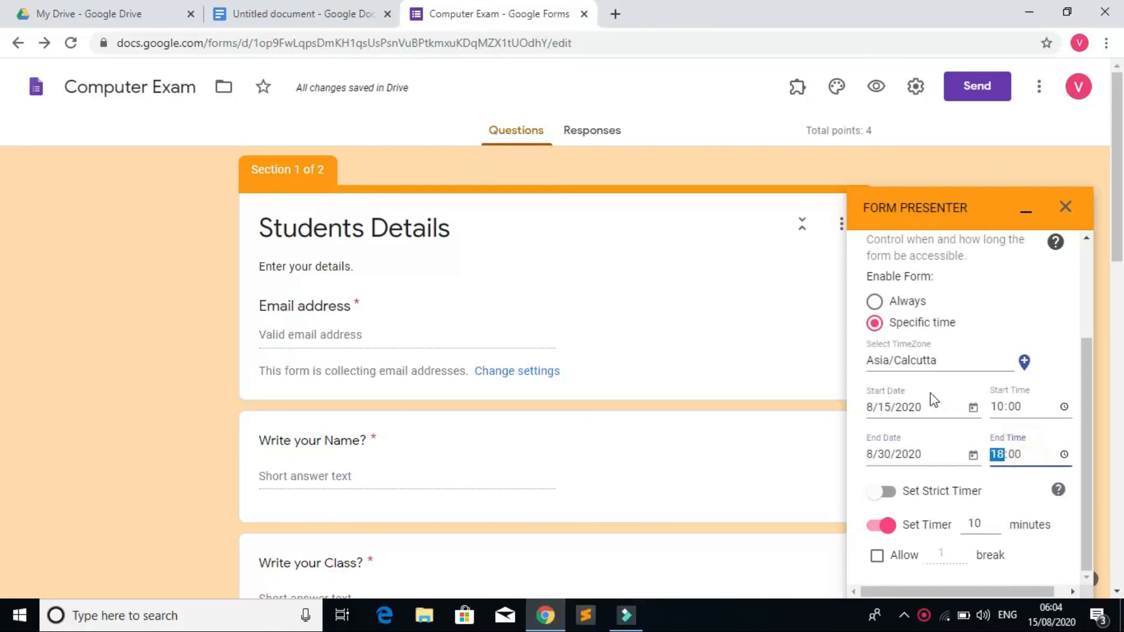
{"action": "left_click", "coordinate": [875, 302]}
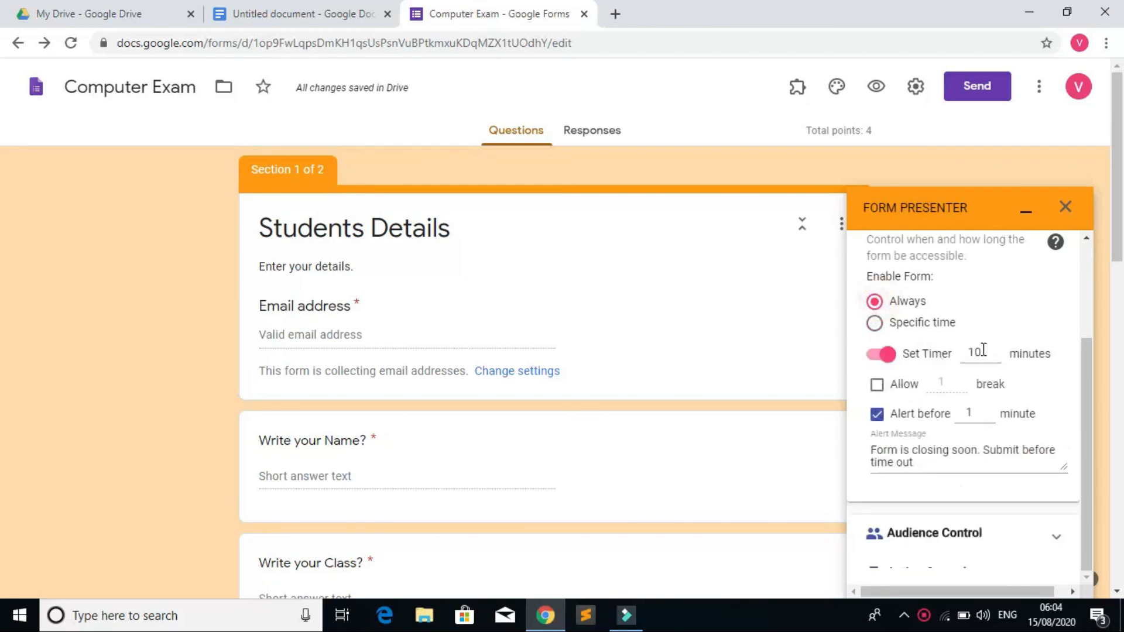
{"action": "left_click", "coordinate": [876, 387]}
{"action": "left_click", "coordinate": [878, 386]}
Step: Set the alert message to 'Form is closing soon. Submit before time out.'
{"action": "left_click", "coordinate": [938, 467]}
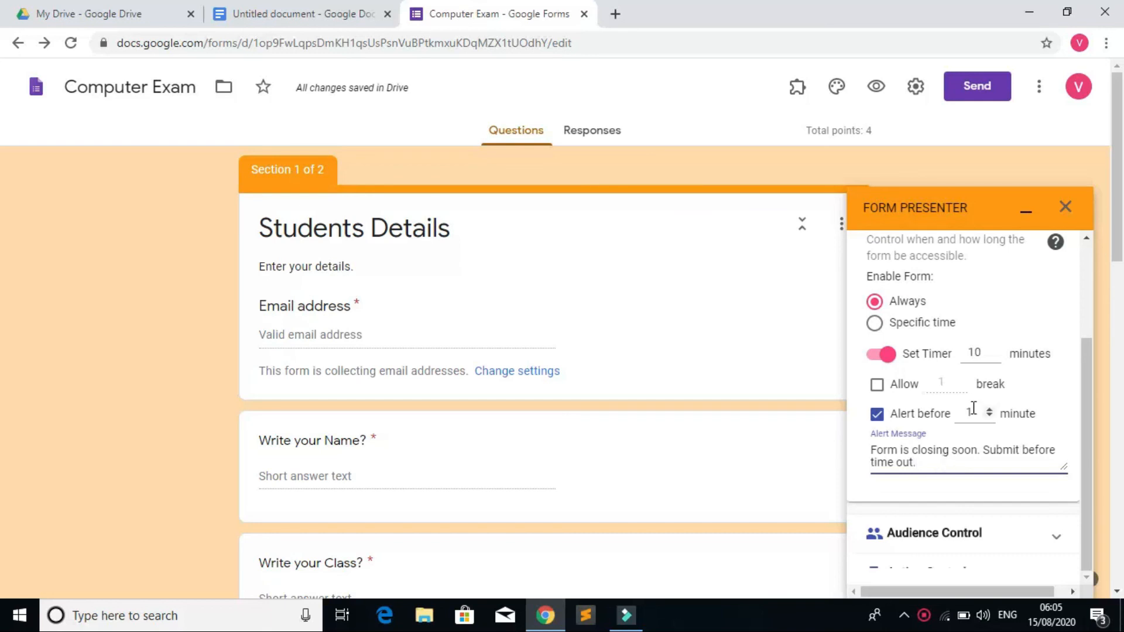
{"action": "left_click_drag", "start_coordinate": [1086, 402], "coordinate": [1086, 404]}
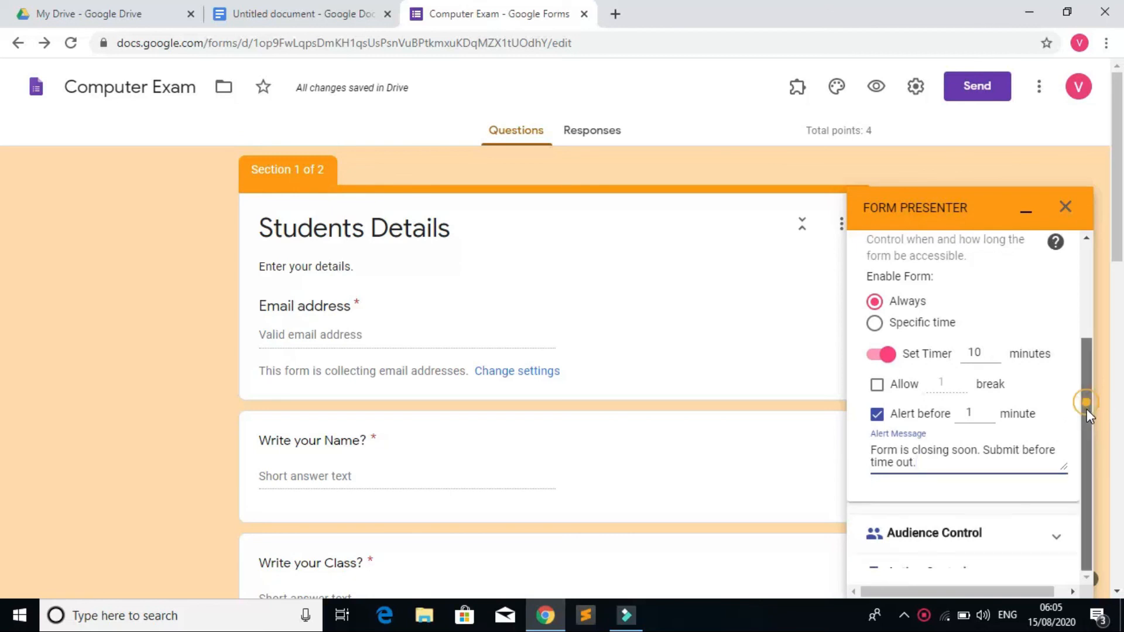
{"action": "left_click_drag", "start_coordinate": [1087, 461], "coordinate": [1094, 301]}
{"action": "left_click_drag", "start_coordinate": [1091, 257], "coordinate": [1112, 557]}
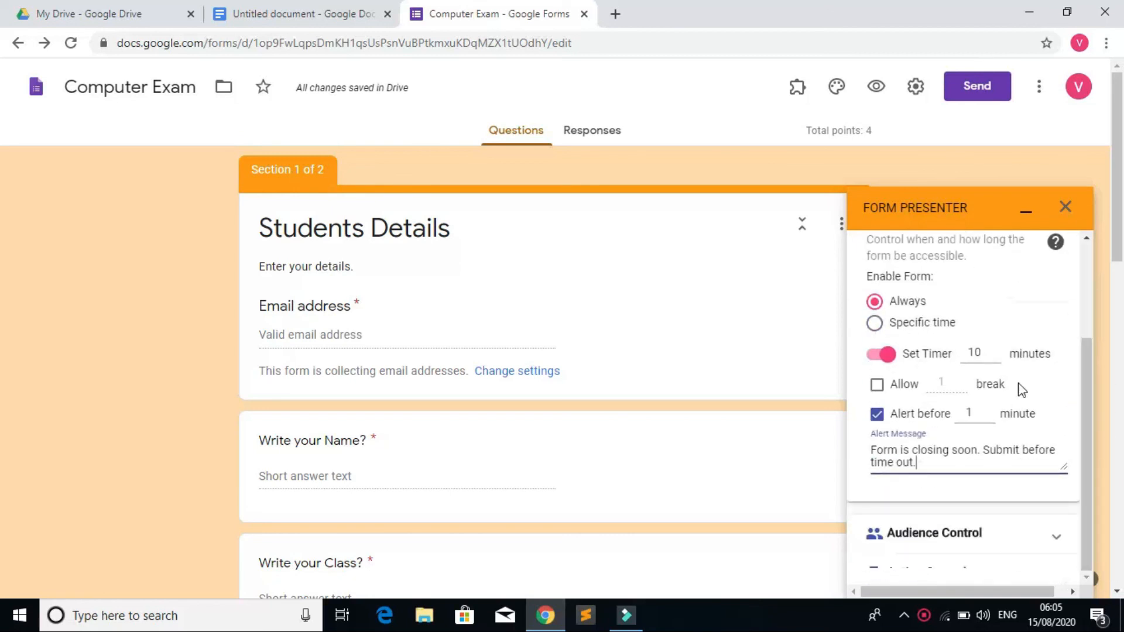
{"action": "left_click_drag", "start_coordinate": [1085, 410], "coordinate": [1111, 547]}
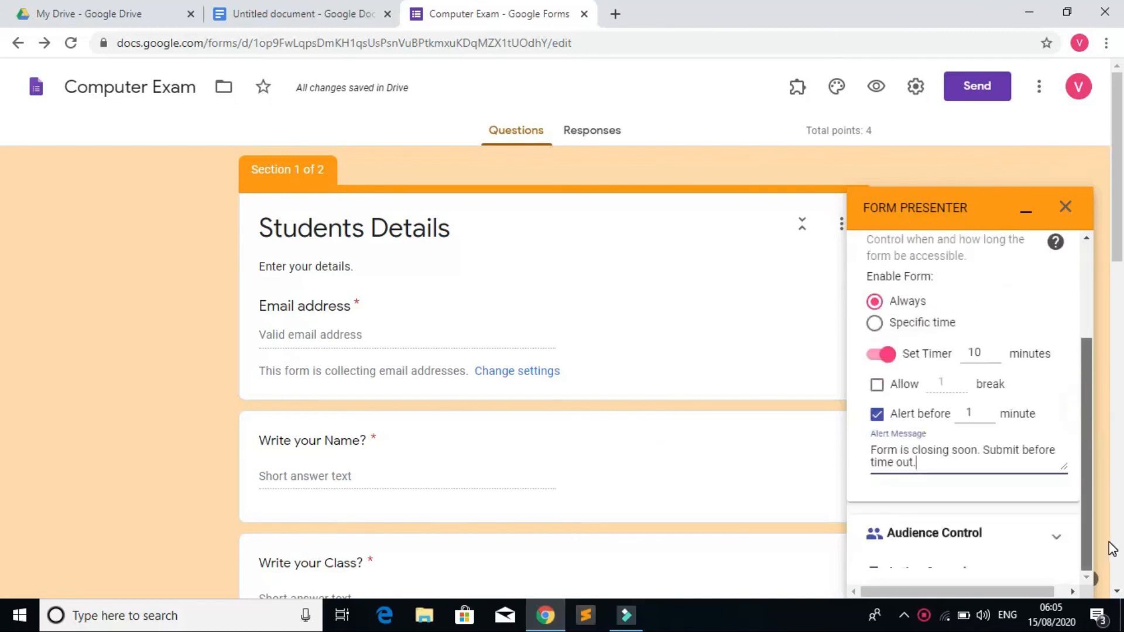
{"action": "scroll", "coordinate": [975, 453], "scroll_direction": "up", "scroll_amount": 5}
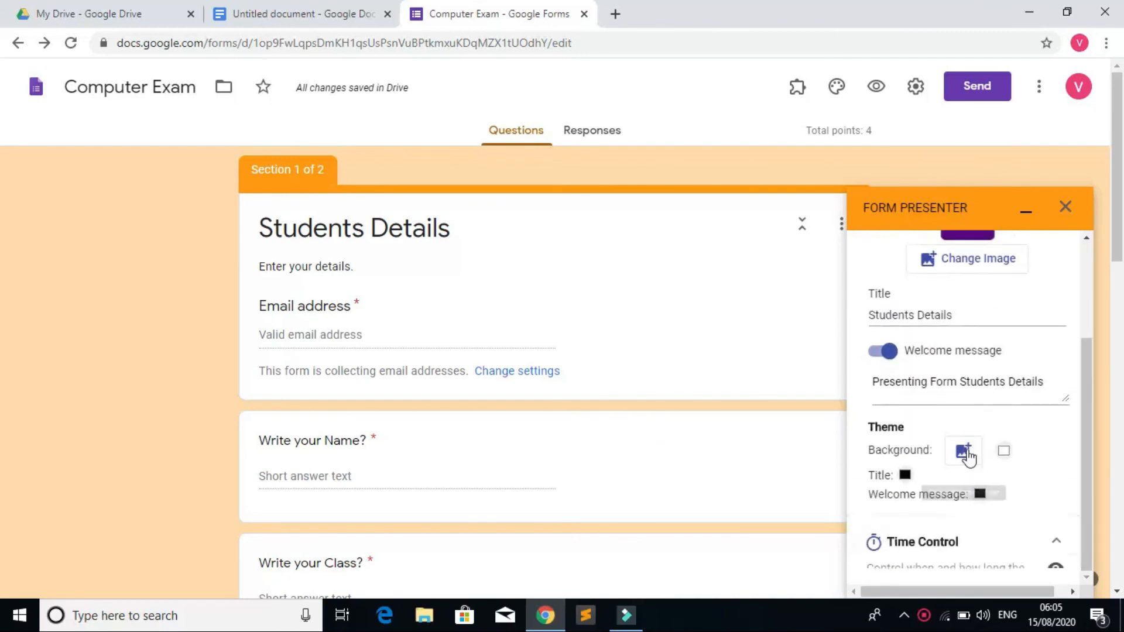
{"action": "scroll", "coordinate": [974, 463], "scroll_direction": "down", "scroll_amount": 5}
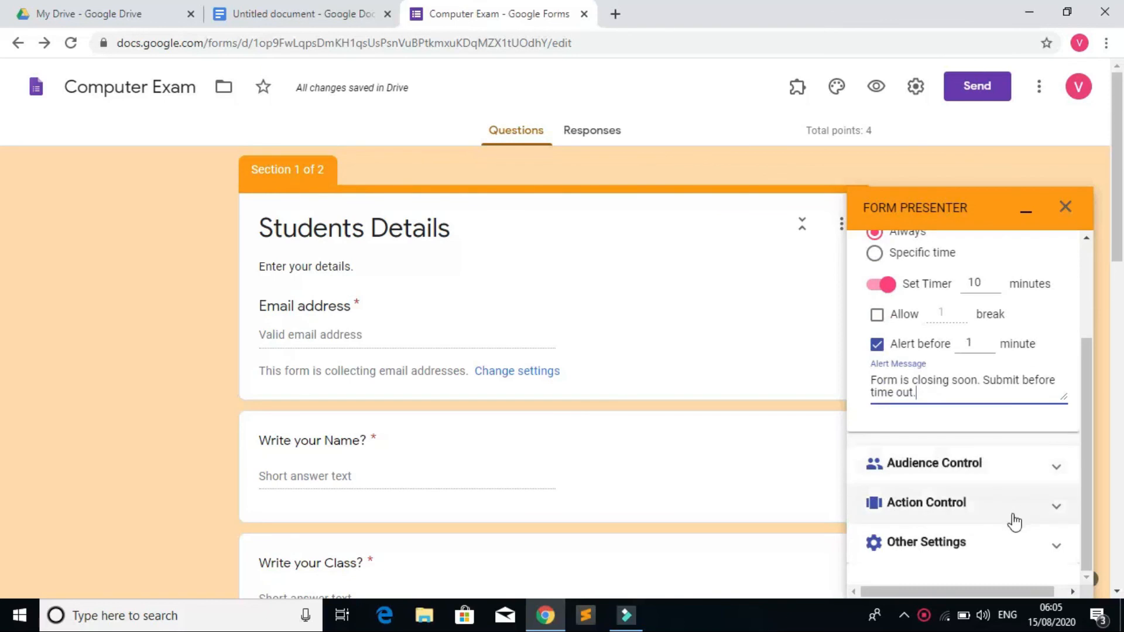
{"action": "left_click", "coordinate": [1030, 469]}
{"action": "scroll", "coordinate": [1028, 469], "scroll_direction": "down", "scroll_amount": 4}
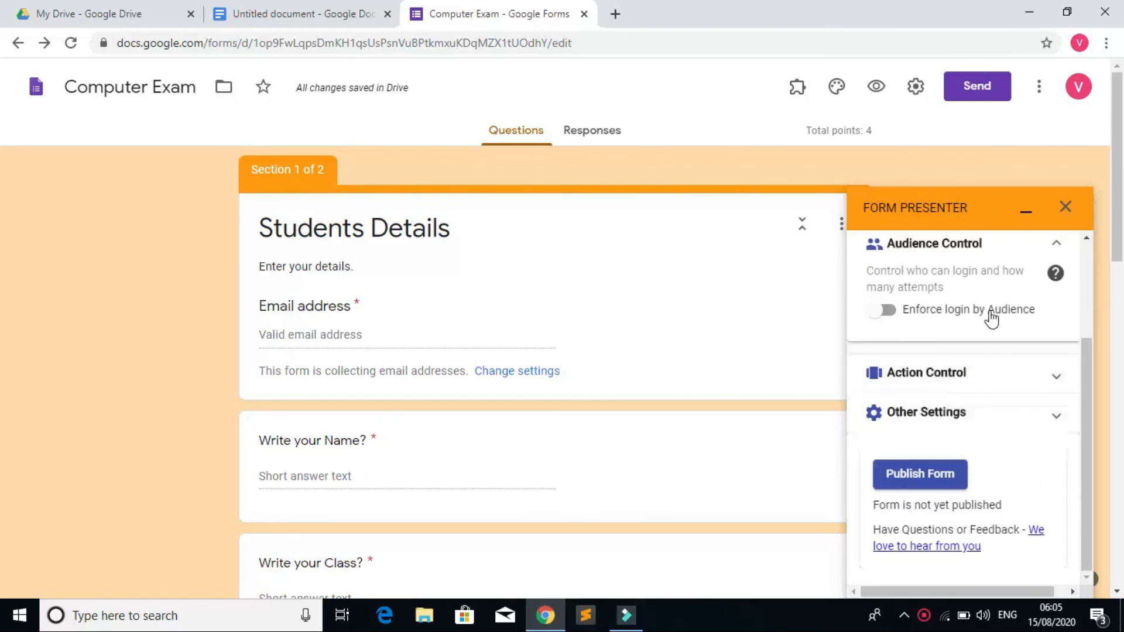
{"action": "scroll", "coordinate": [990, 459], "scroll_direction": "down", "scroll_amount": 5}
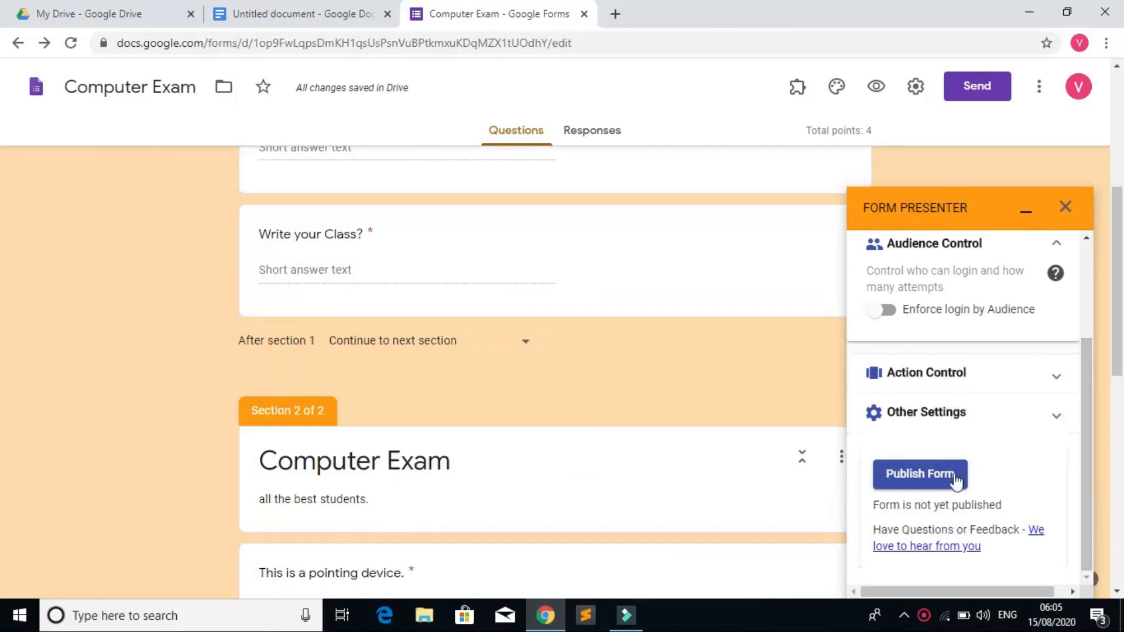
{"action": "scroll", "coordinate": [1071, 316], "scroll_direction": "up", "scroll_amount": 2}
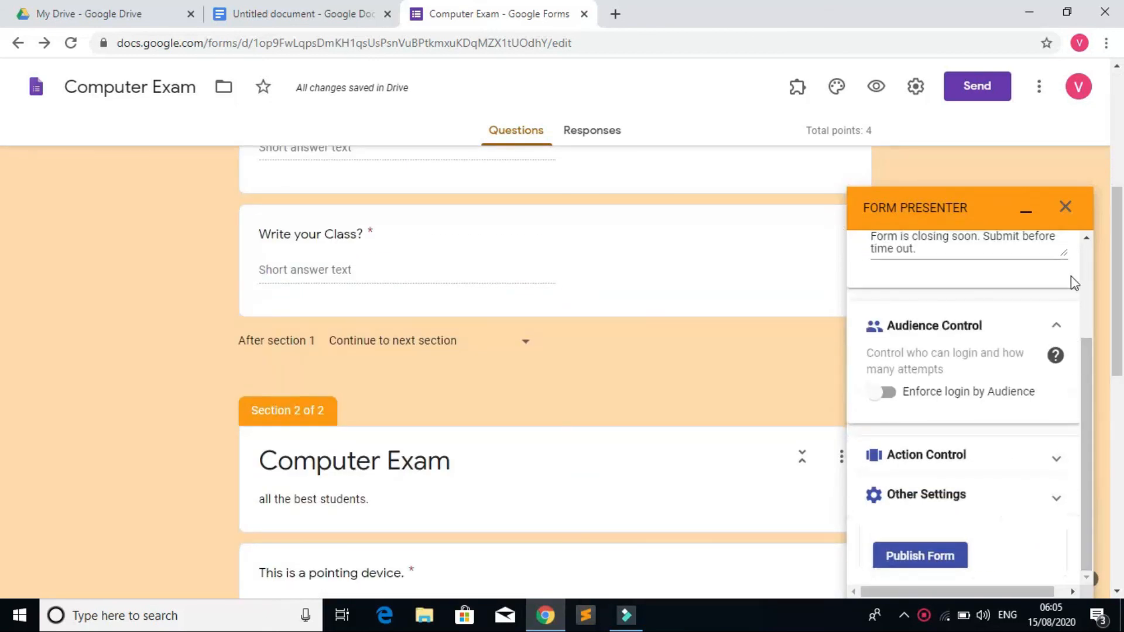
{"action": "left_click", "coordinate": [1059, 328]}
{"action": "scroll", "coordinate": [969, 477], "scroll_direction": "up", "scroll_amount": 5}
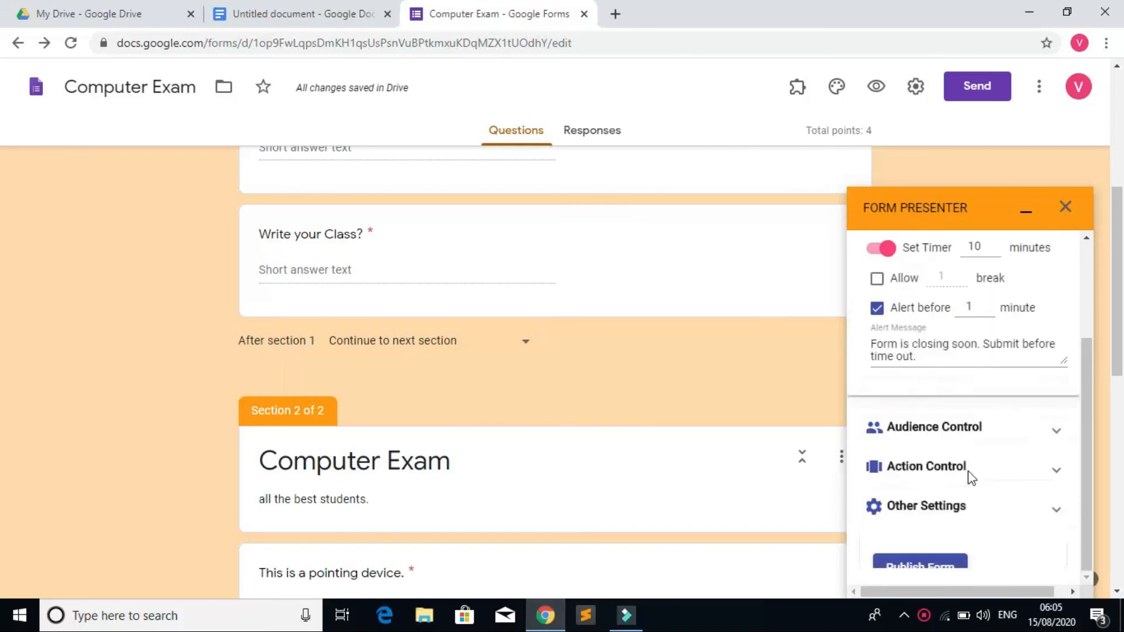
{"action": "scroll", "coordinate": [969, 477], "scroll_direction": "down", "scroll_amount": 5}
Step: Publish the quiz through Form Presenter and copy its presenter link
{"action": "left_click", "coordinate": [939, 473]}
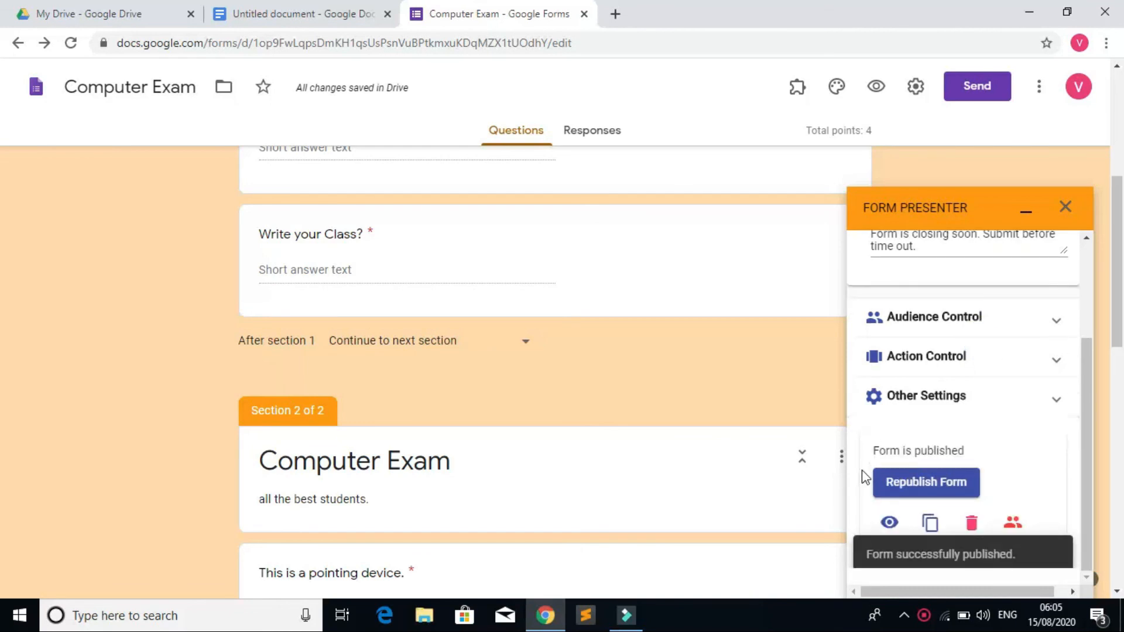
{"action": "scroll", "coordinate": [934, 489], "scroll_direction": "down", "scroll_amount": 3}
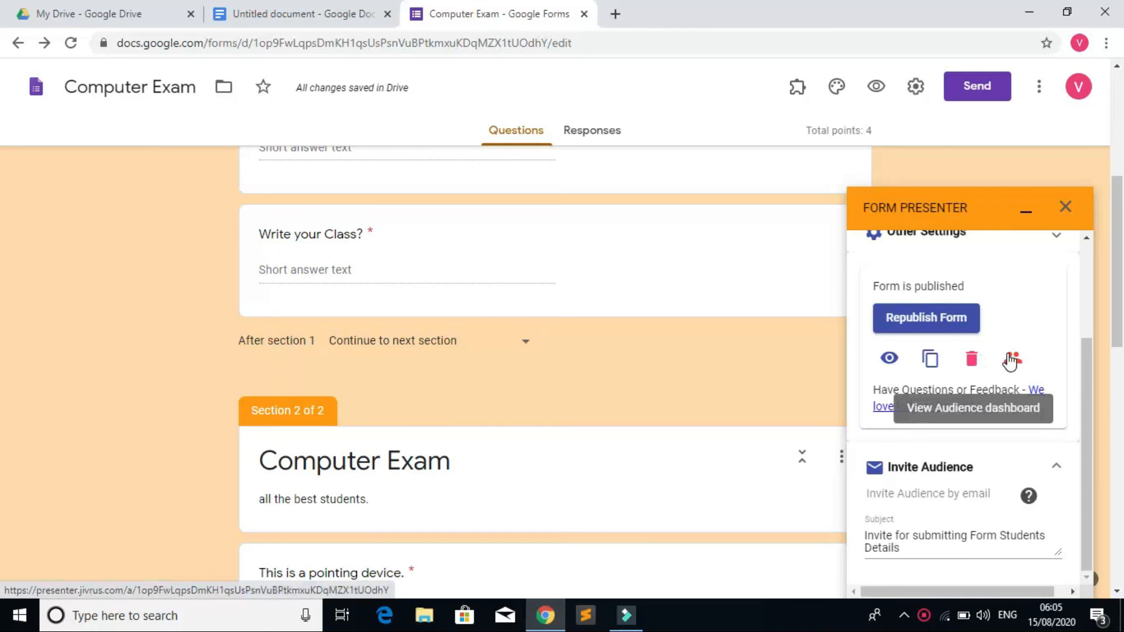
{"action": "left_click", "coordinate": [932, 363]}
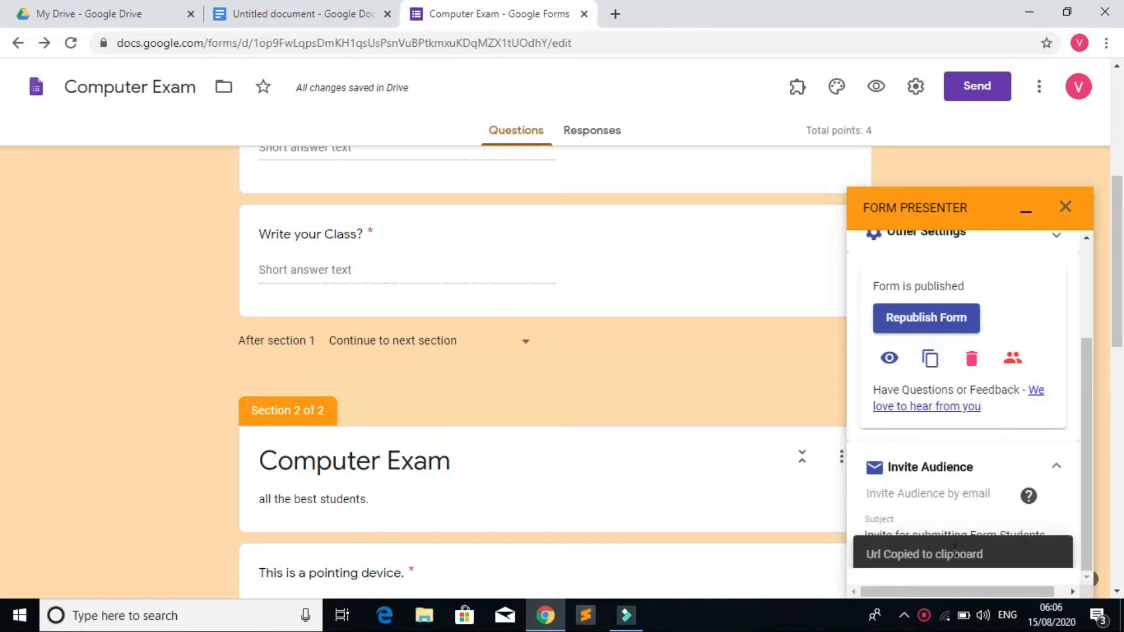
Step: Paste the copied presenter link into a new browser tab's address bar
{"action": "left_click", "coordinate": [1082, 445]}
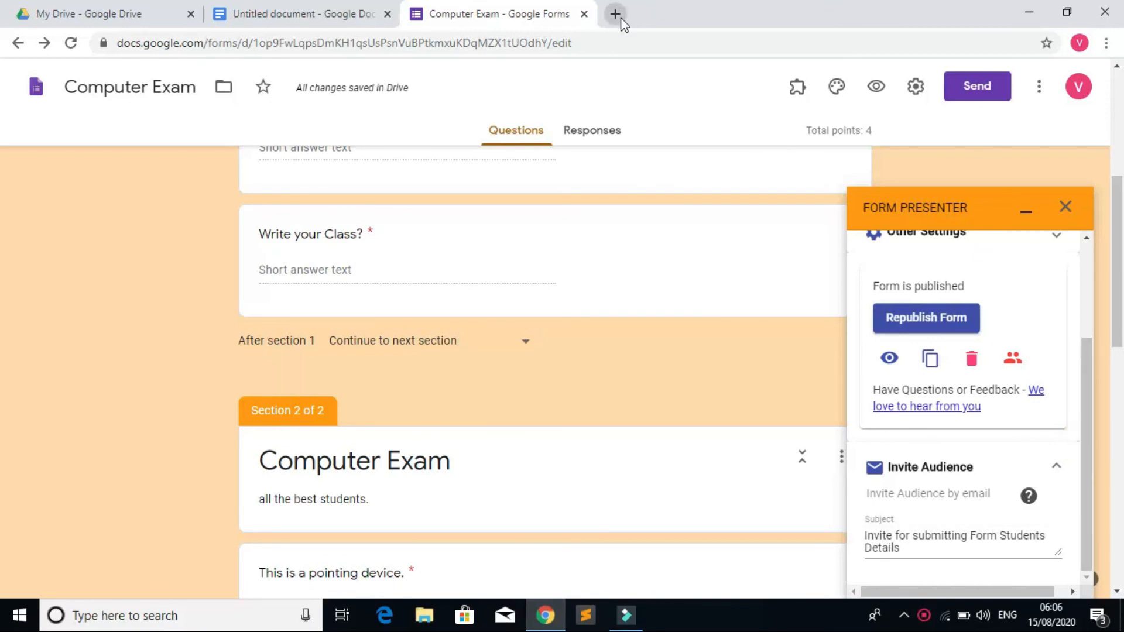
{"action": "left_click", "coordinate": [614, 13]}
{"action": "right_click", "coordinate": [645, 47]}
{"action": "left_click", "coordinate": [695, 157]}
Step: Load the presenter link and enter the student's email address on Students Details
{"action": "key", "text": "Return"}
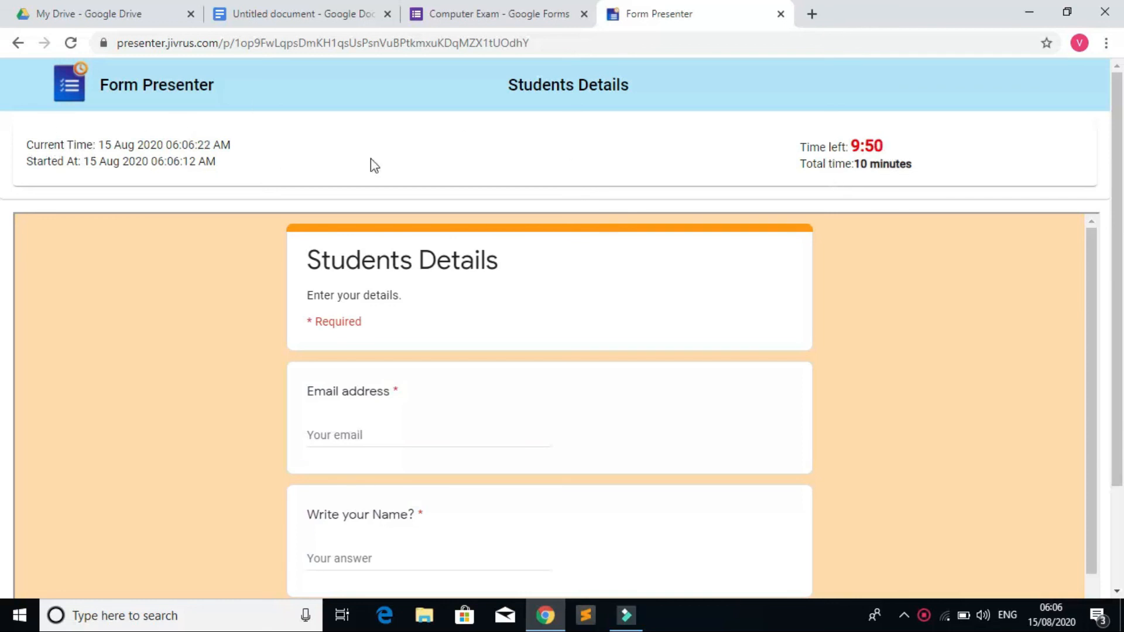
{"action": "scroll", "coordinate": [280, 176], "scroll_direction": "down", "scroll_amount": 2}
{"action": "left_click", "coordinate": [353, 315]}
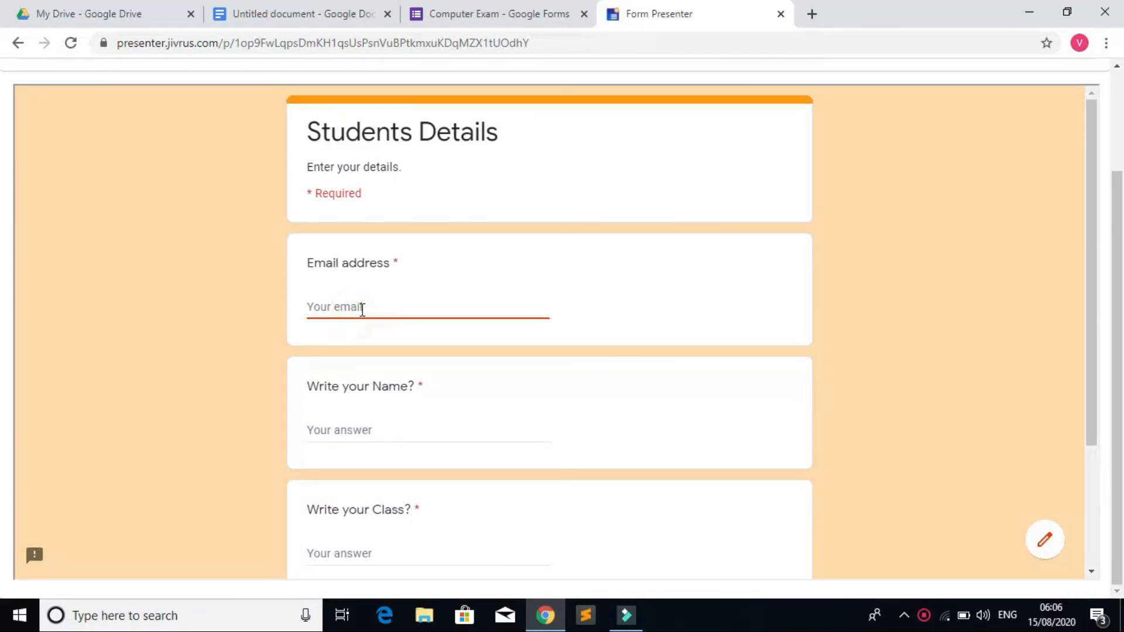
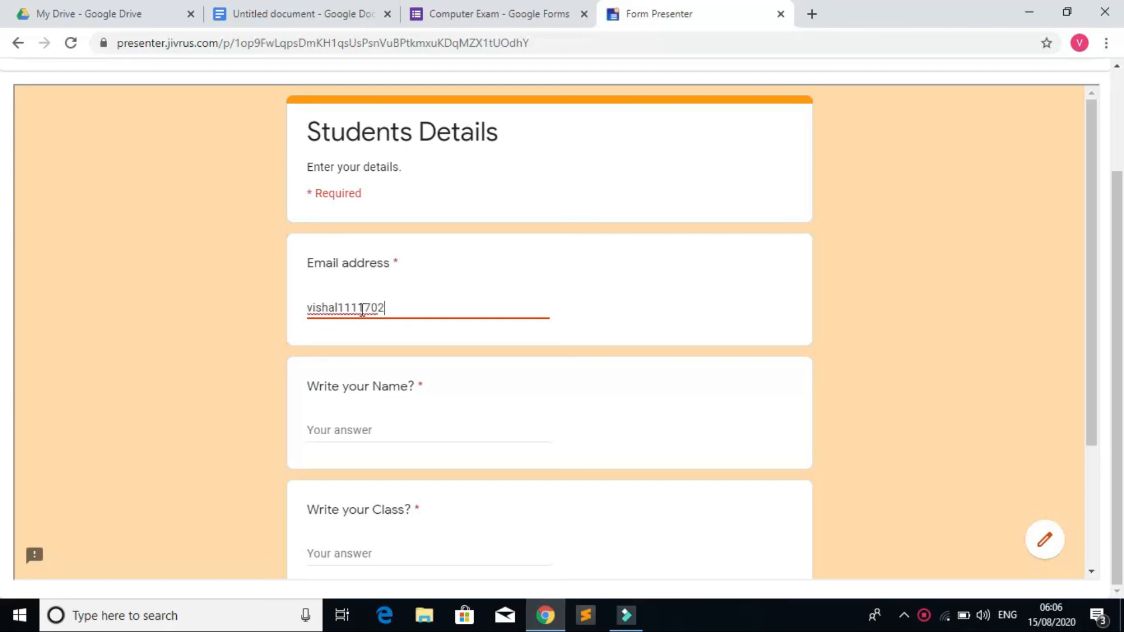
Step: Fill in the student's name and class, then continue to the Computer Exam section
{"action": "left_click", "coordinate": [362, 431]}
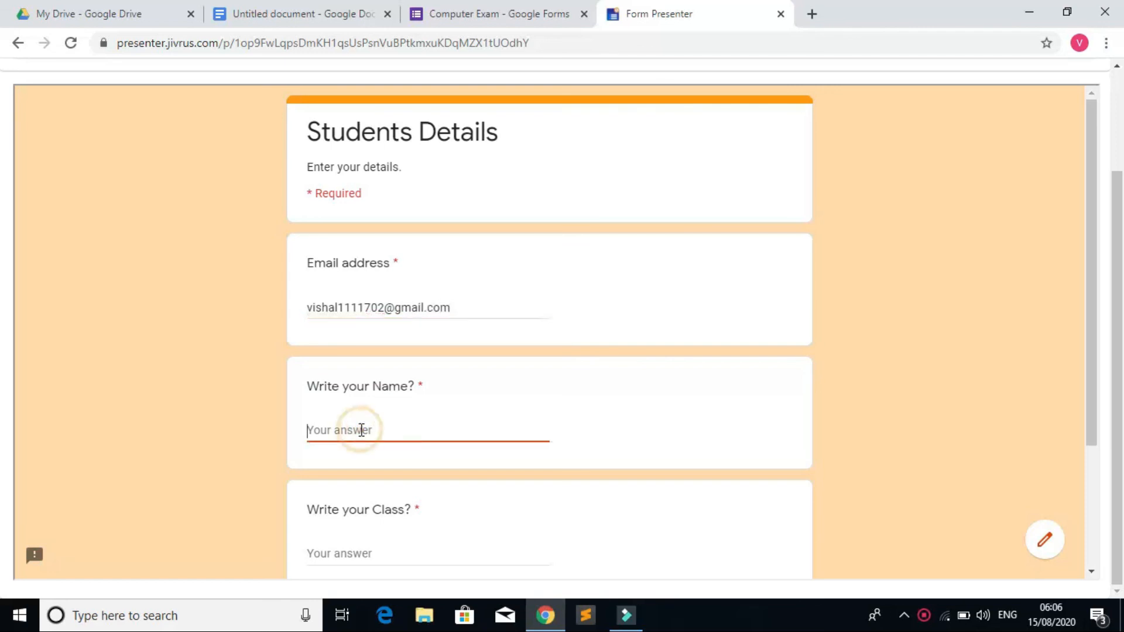
{"action": "key", "text": "Tab"}
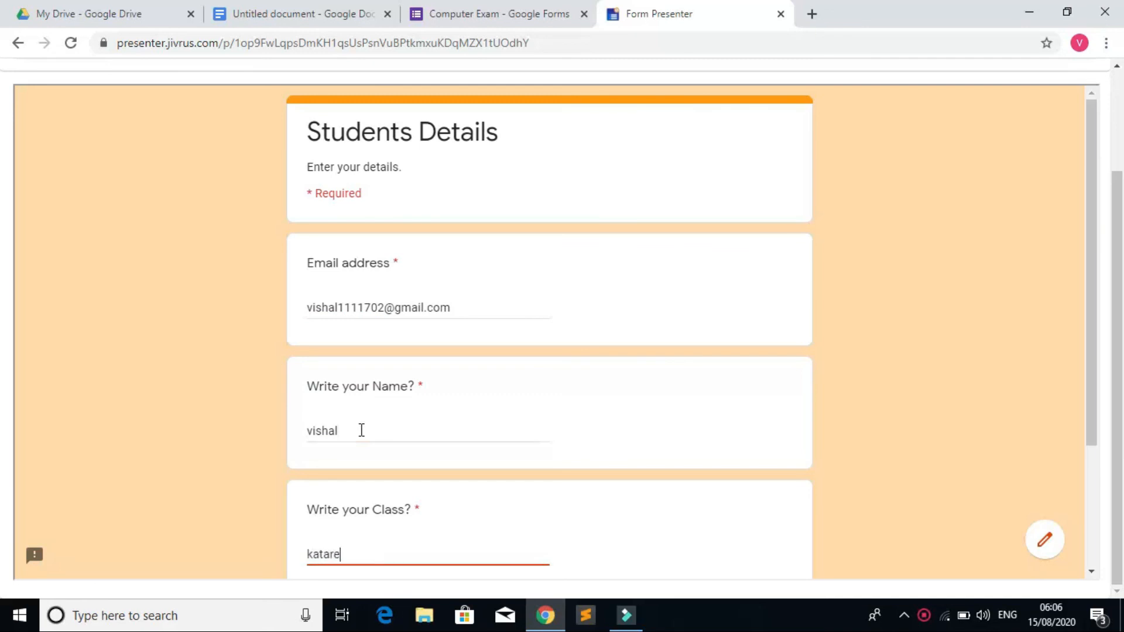
{"action": "scroll", "coordinate": [410, 448], "scroll_direction": "down", "scroll_amount": 3}
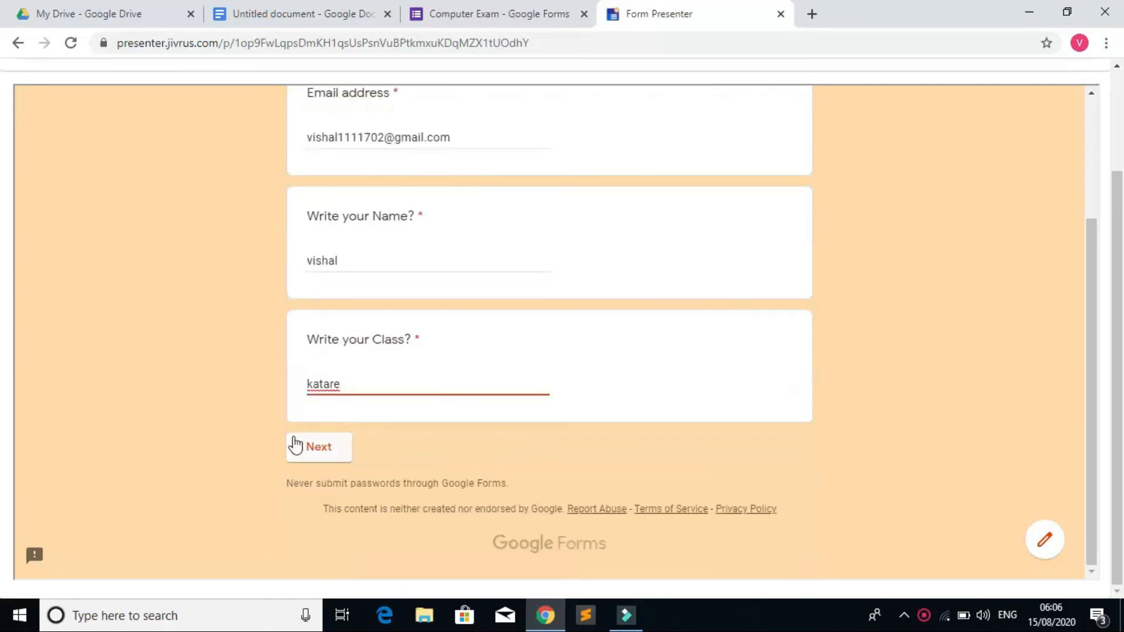
{"action": "left_click", "coordinate": [307, 457]}
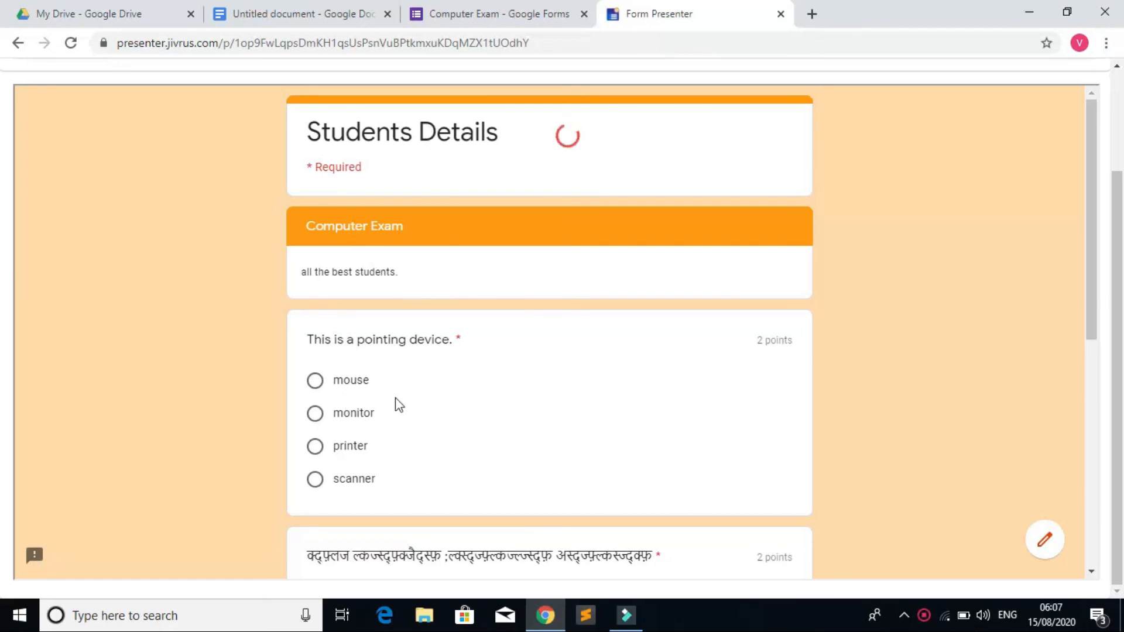
Step: Answer 'mouse' for the pointing-device question and choose the second option for the next question
{"action": "scroll", "coordinate": [579, 379], "scroll_direction": "down", "scroll_amount": 5}
{"action": "scroll", "coordinate": [579, 378], "scroll_direction": "up", "scroll_amount": 6}
{"action": "left_click", "coordinate": [316, 386]}
{"action": "scroll", "coordinate": [530, 381], "scroll_direction": "down", "scroll_amount": 5}
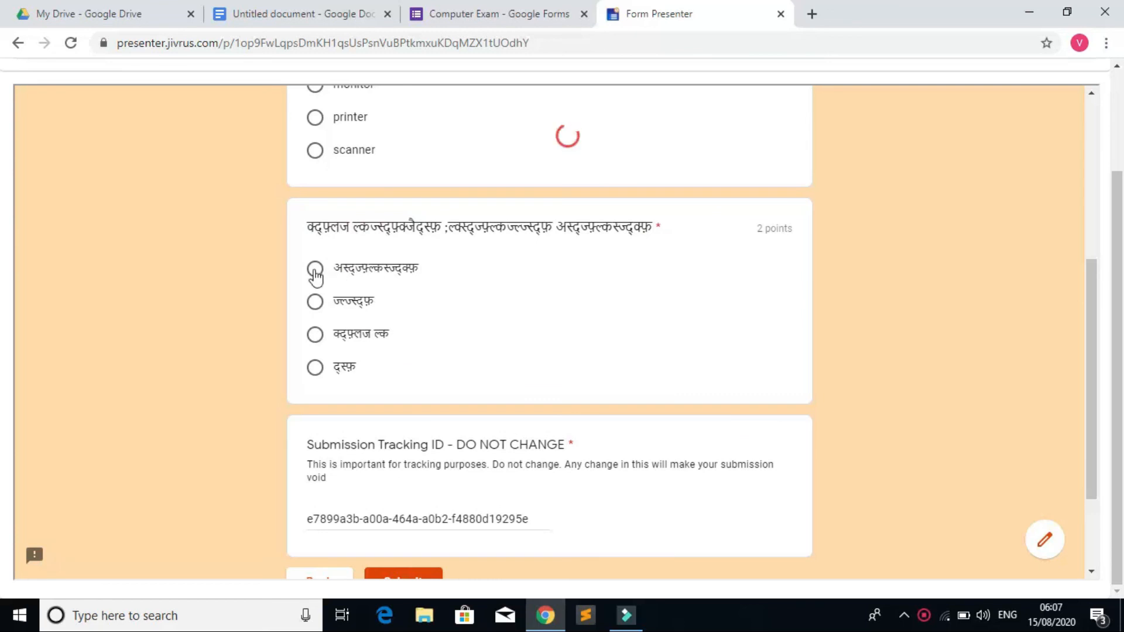
{"action": "left_click", "coordinate": [316, 302]}
Step: Submit the quiz and close the Form Presenter tab
{"action": "scroll", "coordinate": [460, 308], "scroll_direction": "down", "scroll_amount": 3}
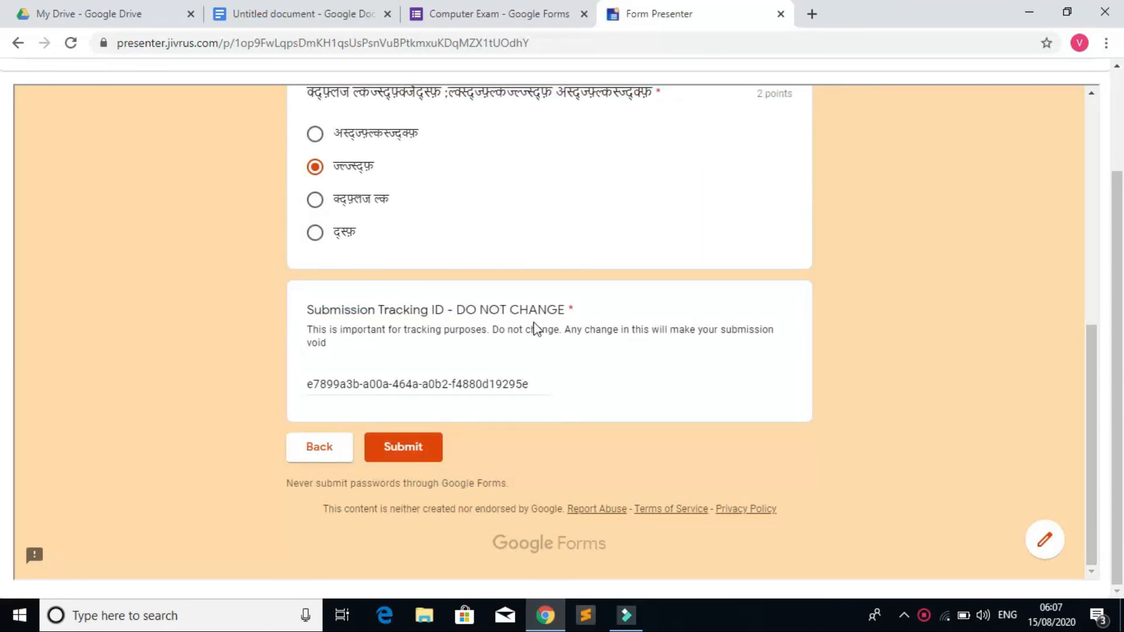
{"action": "left_click", "coordinate": [418, 454]}
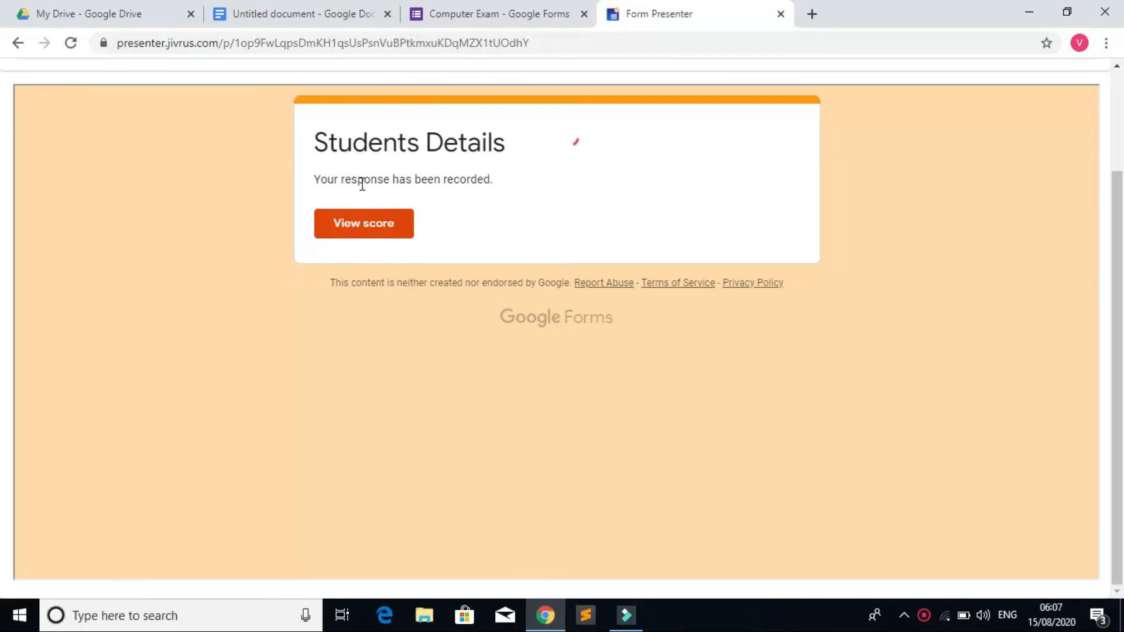
{"action": "left_click", "coordinate": [780, 13]}
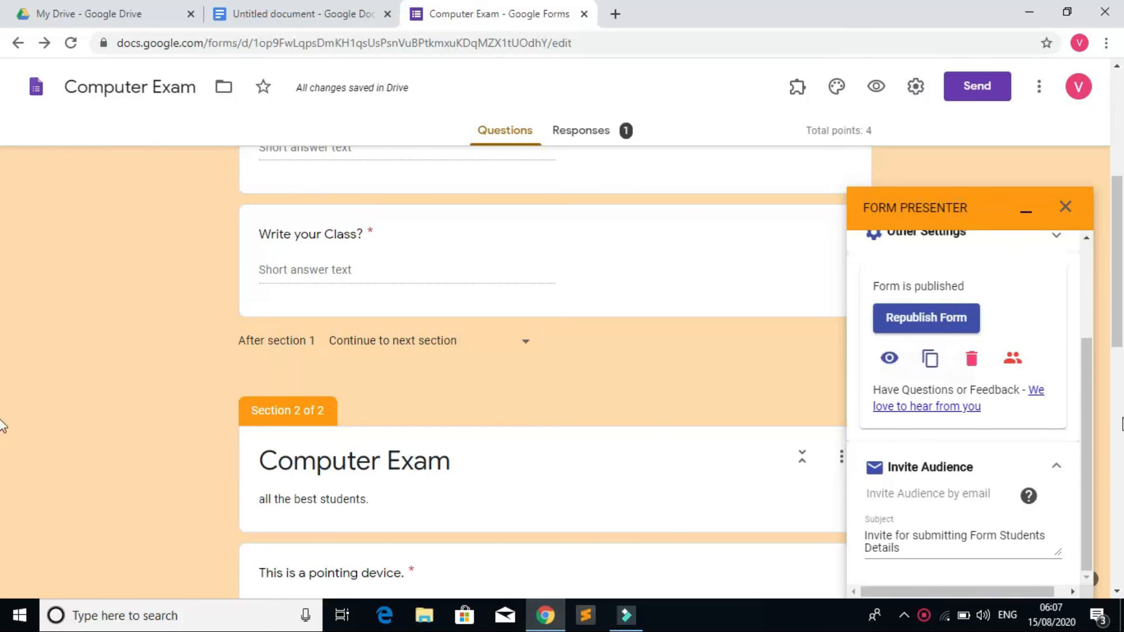
Step: Close the Form Presenter panel and open the Responses summary
{"action": "scroll", "coordinate": [1090, 413], "scroll_direction": "up", "scroll_amount": 3}
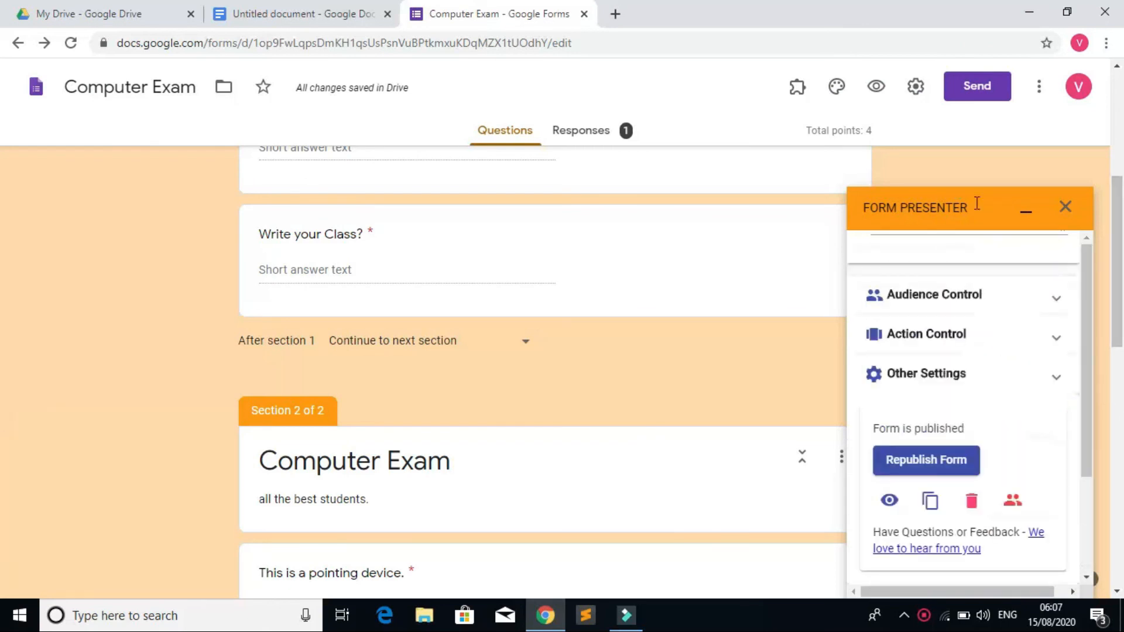
{"action": "left_click", "coordinate": [1066, 208]}
{"action": "left_click", "coordinate": [569, 141]}
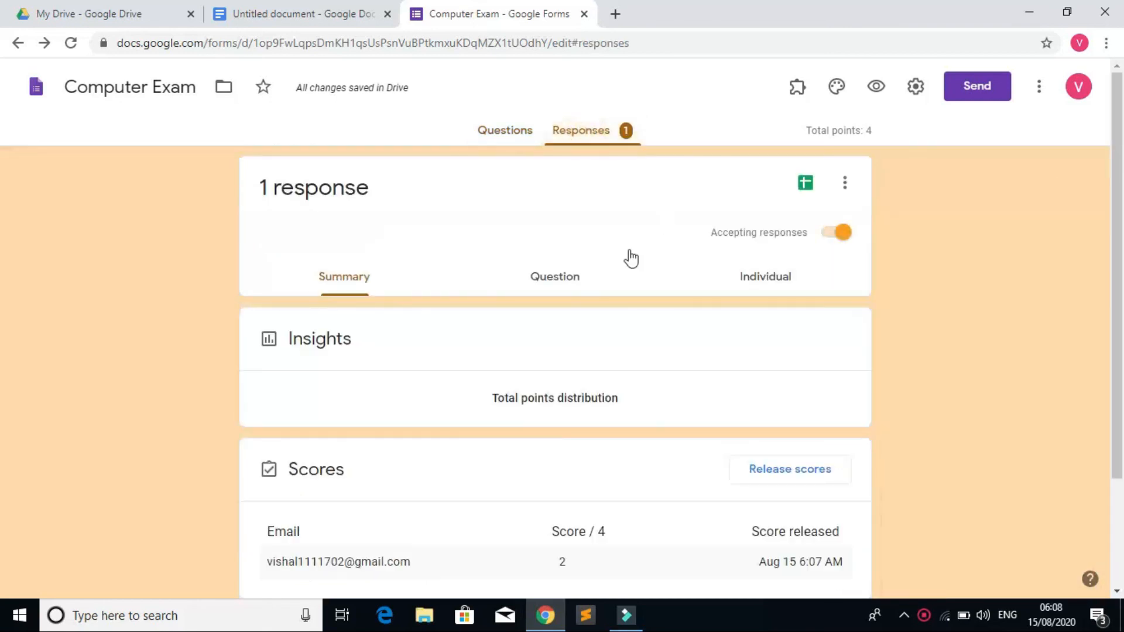
Step: Review the one-response summary, then close the Untitled document tab and return to Questions
{"action": "scroll", "coordinate": [552, 294], "scroll_direction": "down", "scroll_amount": 4}
{"action": "scroll", "coordinate": [580, 295], "scroll_direction": "up", "scroll_amount": 3}
{"action": "scroll", "coordinate": [584, 299], "scroll_direction": "up", "scroll_amount": 1}
{"action": "scroll", "coordinate": [568, 314], "scroll_direction": "down", "scroll_amount": 4}
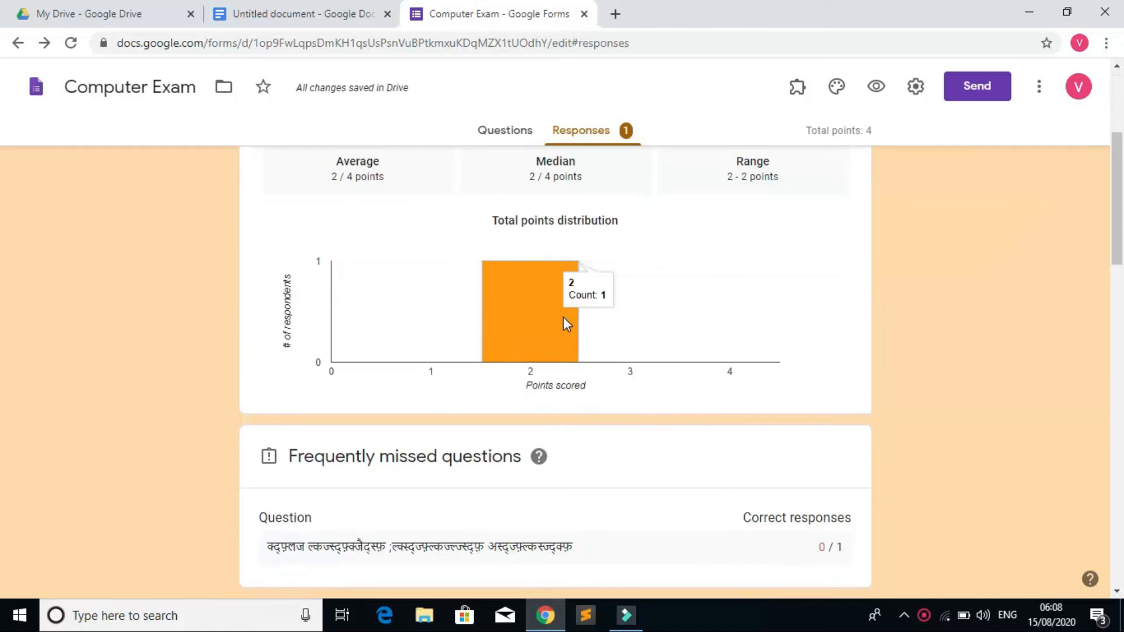
{"action": "scroll", "coordinate": [410, 287], "scroll_direction": "up", "scroll_amount": 1}
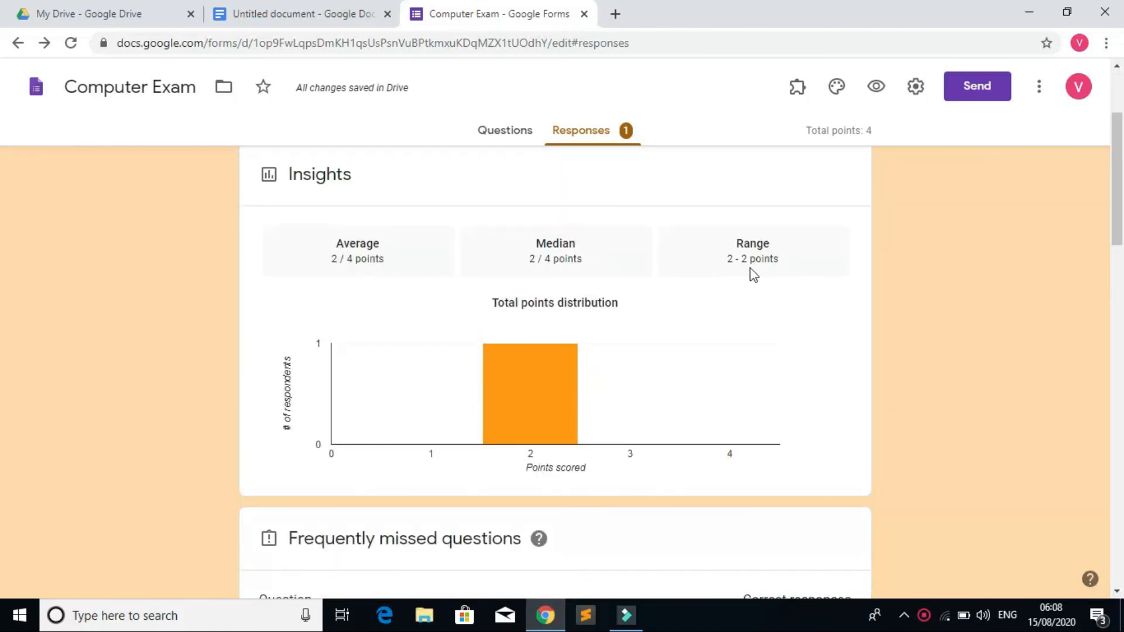
{"action": "scroll", "coordinate": [772, 261], "scroll_direction": "down", "scroll_amount": 20}
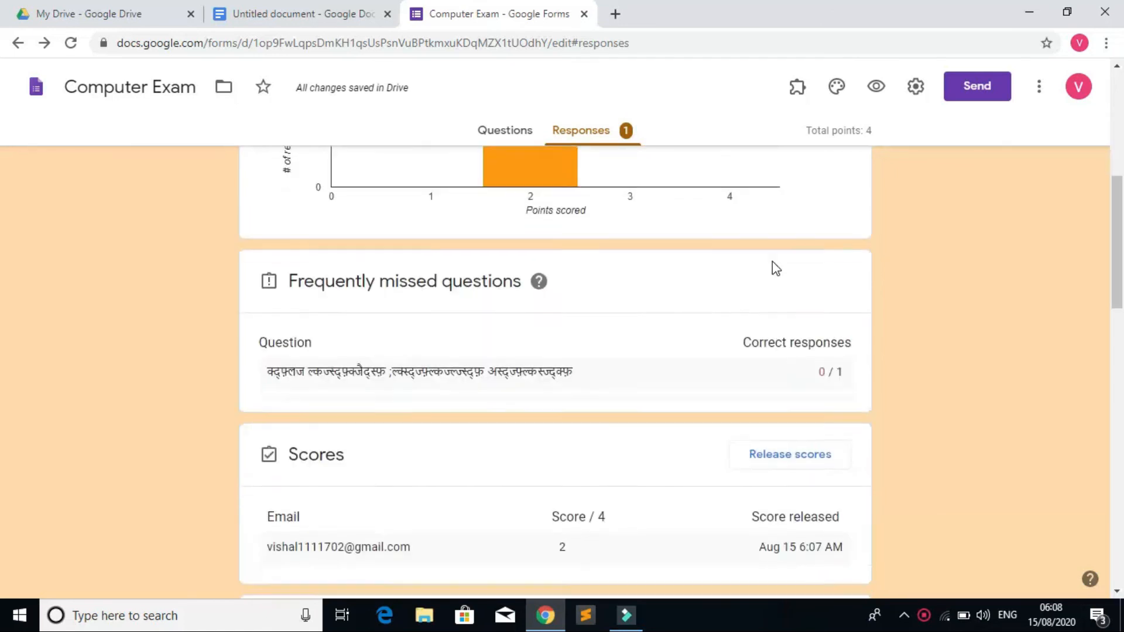
{"action": "scroll", "coordinate": [776, 261], "scroll_direction": "up", "scroll_amount": 8}
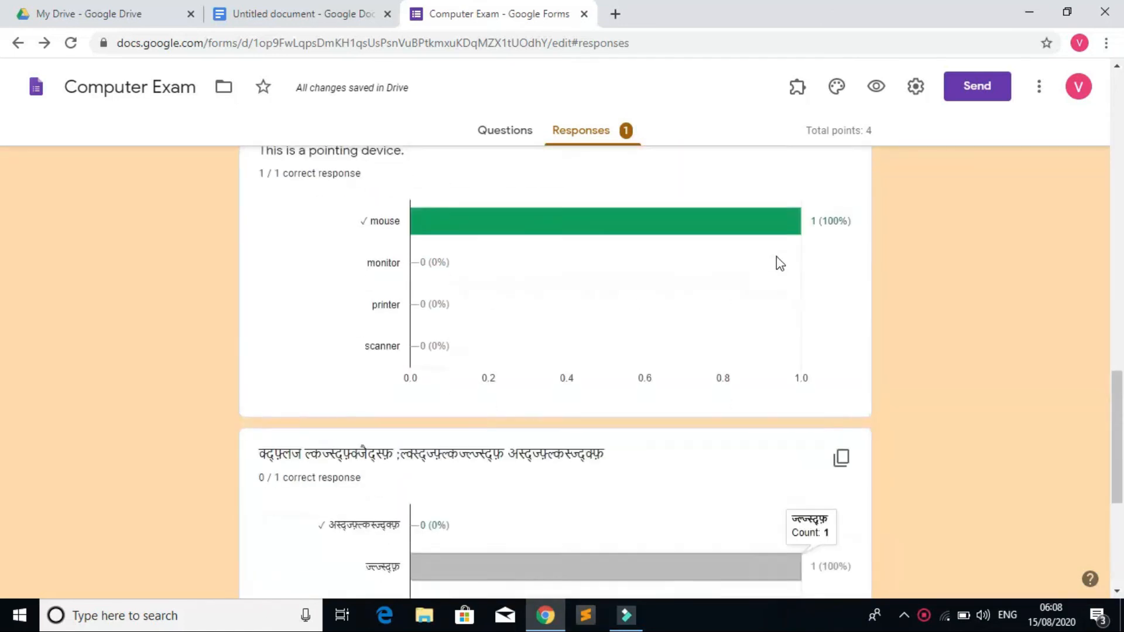
{"action": "scroll", "coordinate": [492, 320], "scroll_direction": "up", "scroll_amount": 4}
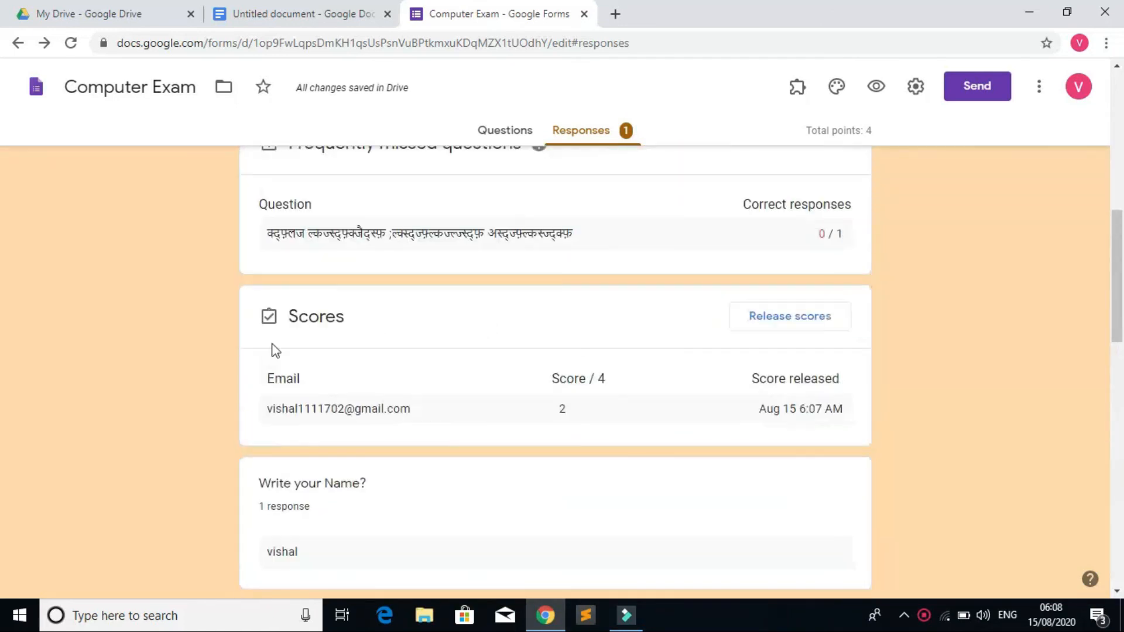
{"action": "scroll", "coordinate": [477, 380], "scroll_direction": "down", "scroll_amount": 5}
{"action": "scroll", "coordinate": [483, 383], "scroll_direction": "down", "scroll_amount": 10}
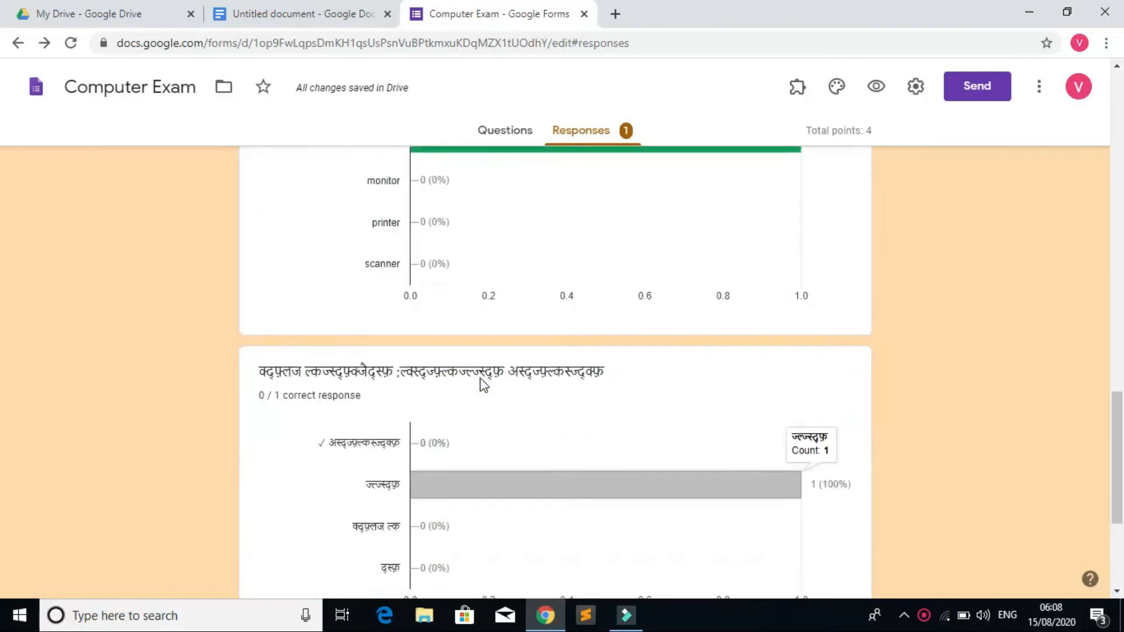
{"action": "scroll", "coordinate": [484, 380], "scroll_direction": "up", "scroll_amount": 15}
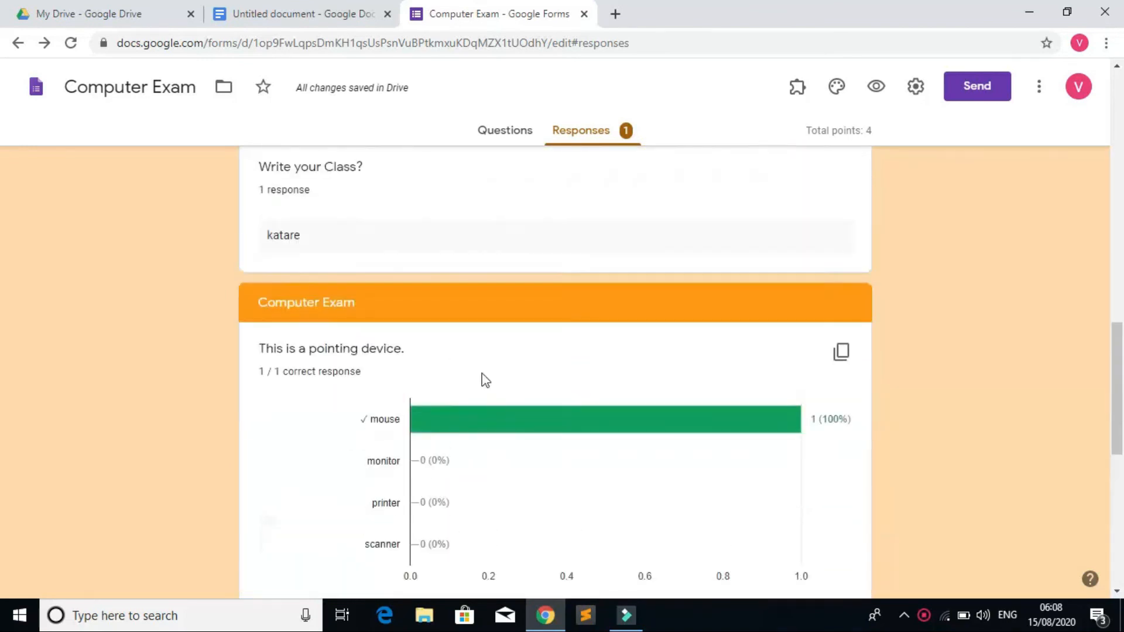
{"action": "left_click", "coordinate": [387, 14]}
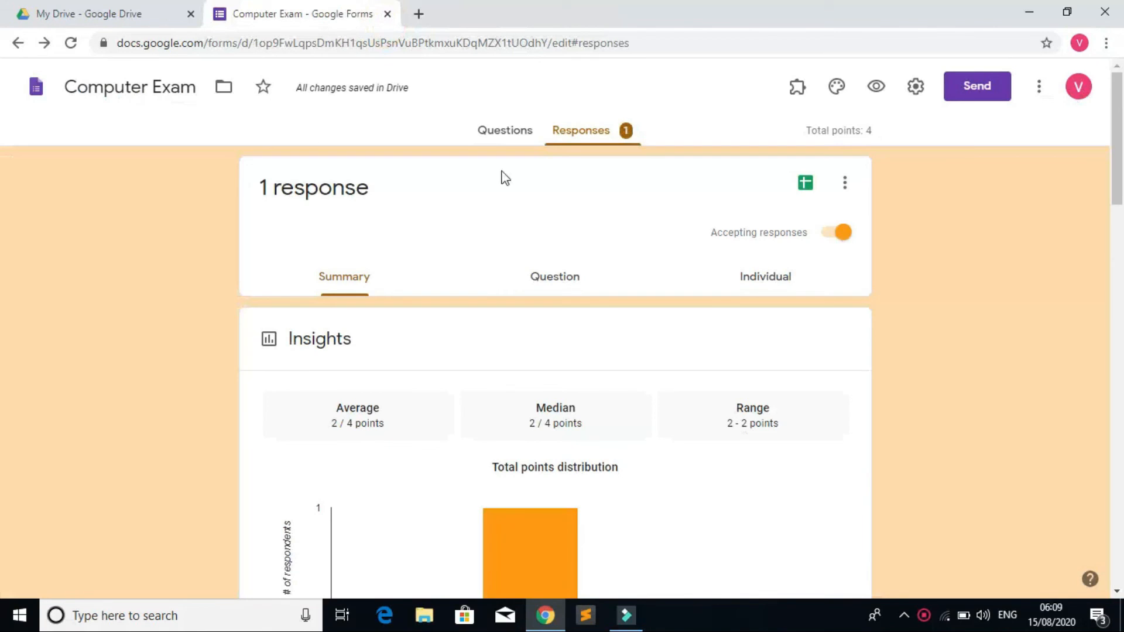
{"action": "left_click", "coordinate": [487, 134]}
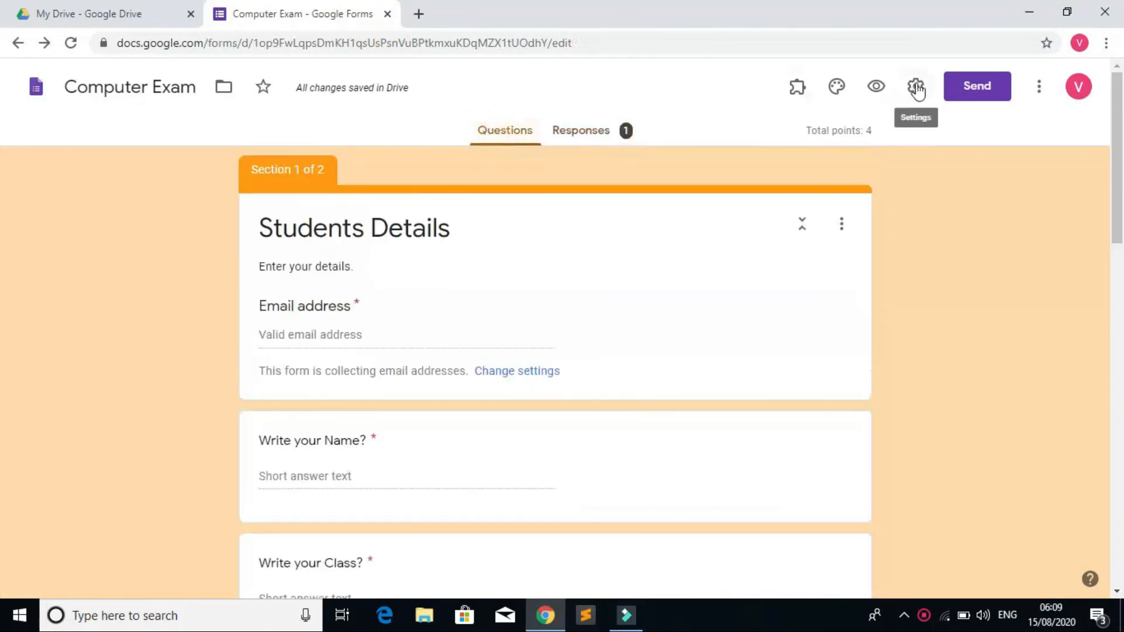
Step: Copy the Computer Exam form's link and display its 640×1005 embed HTML code
{"action": "left_click", "coordinate": [959, 94]}
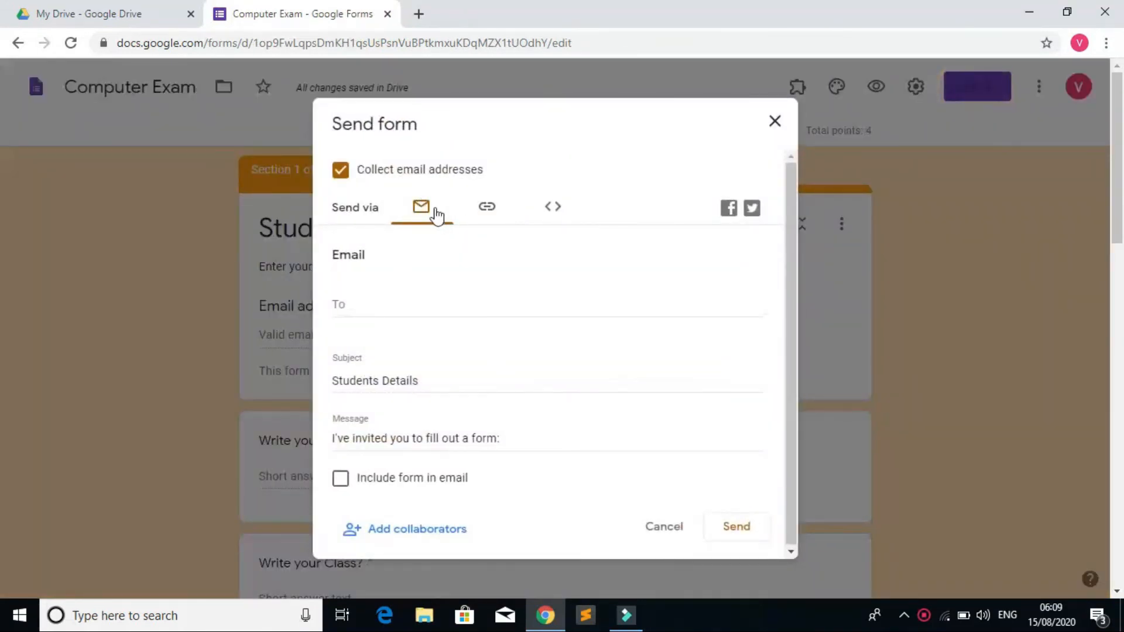
{"action": "left_click", "coordinate": [771, 124]}
{"action": "left_click", "coordinate": [984, 89]}
{"action": "left_click", "coordinate": [488, 209]}
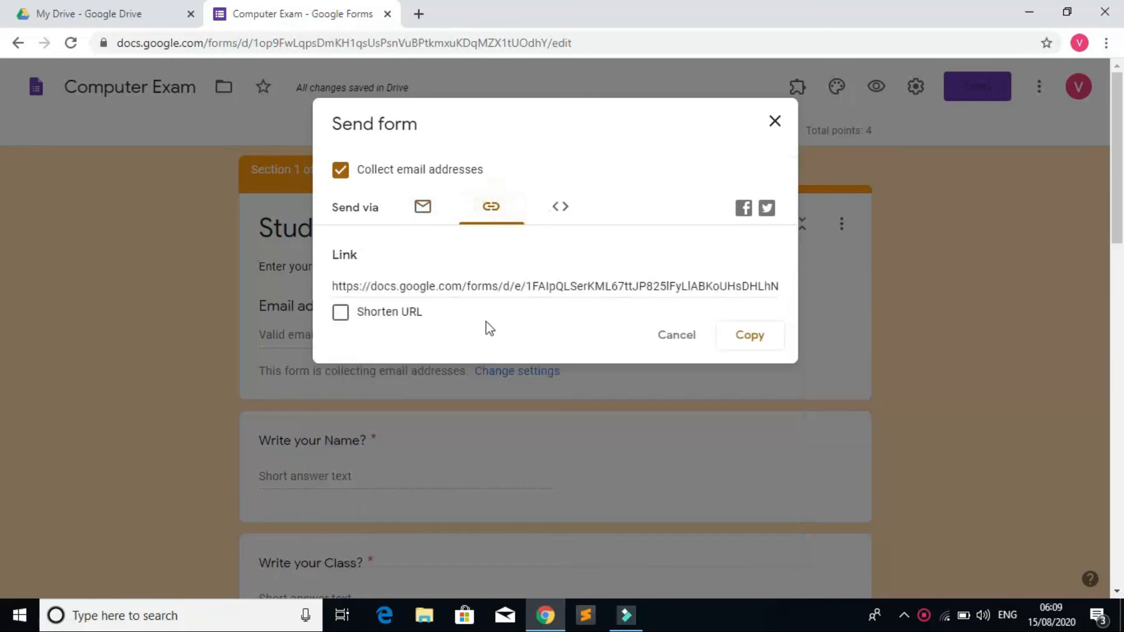
{"action": "left_click", "coordinate": [516, 284]}
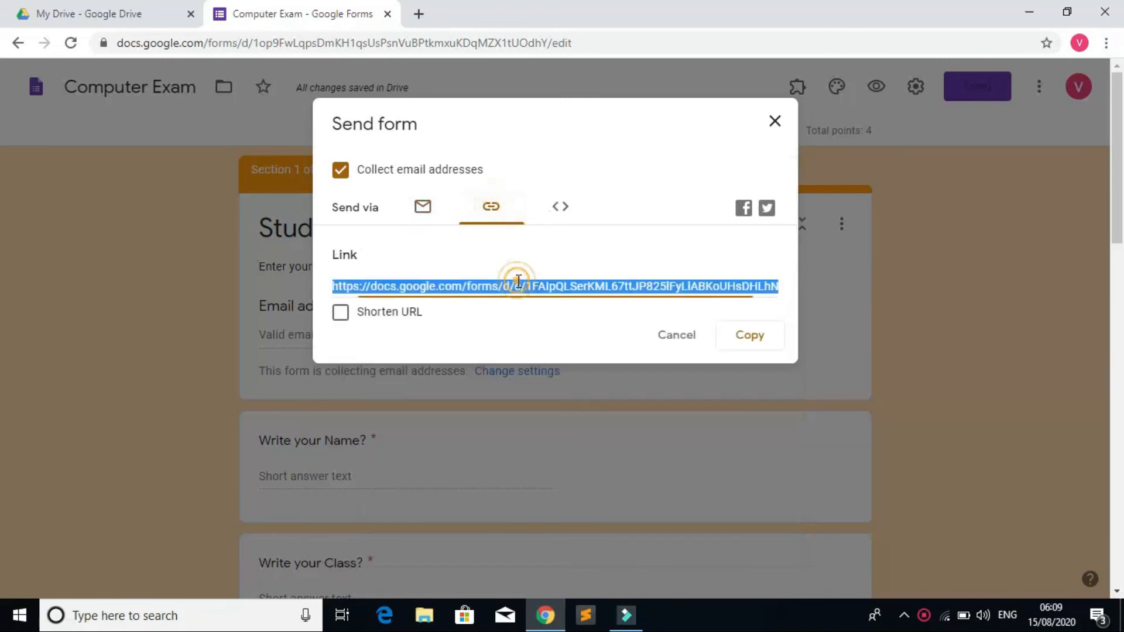
{"action": "left_click", "coordinate": [758, 338]}
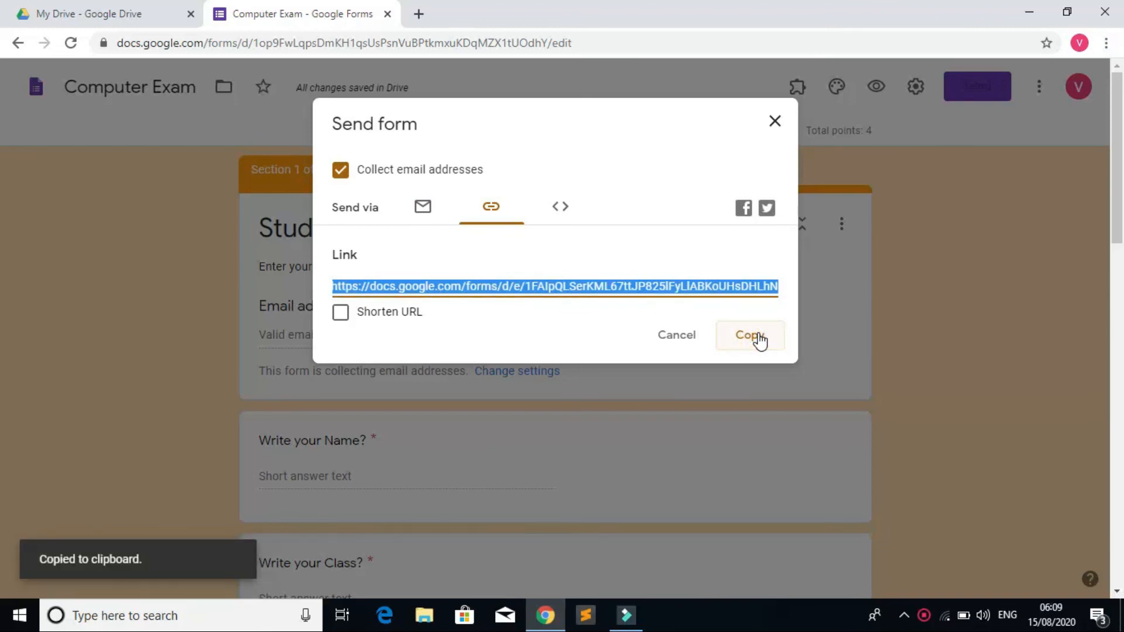
{"action": "left_click", "coordinate": [562, 210]}
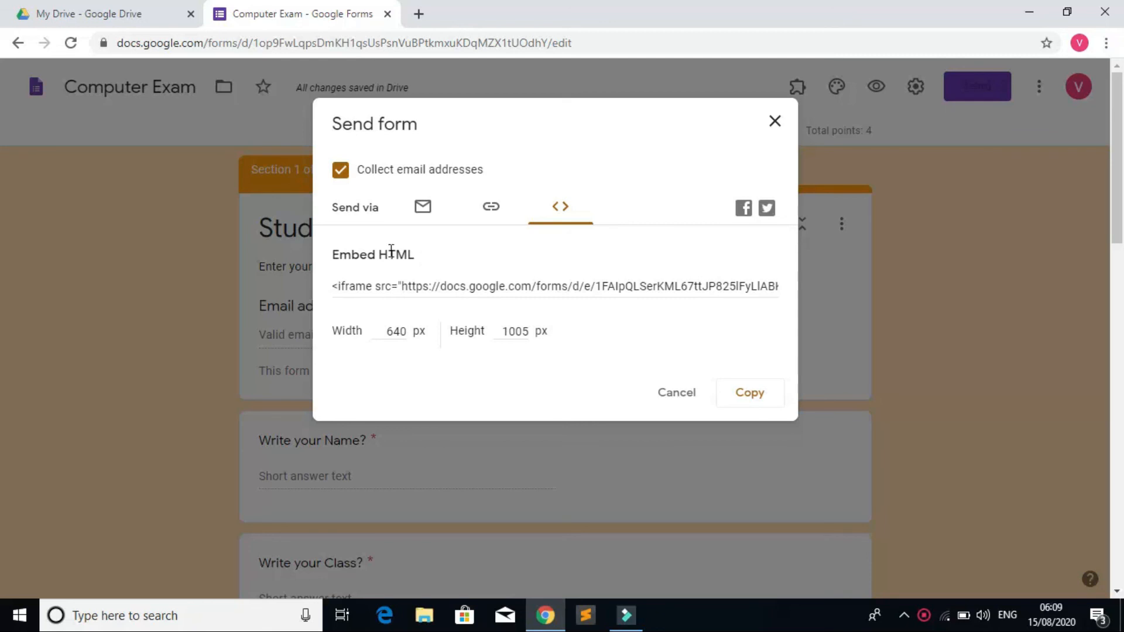
Step: Load the copied form link in a new Chrome tab, which shows 'You've already responded'
{"action": "left_click", "coordinate": [419, 14]}
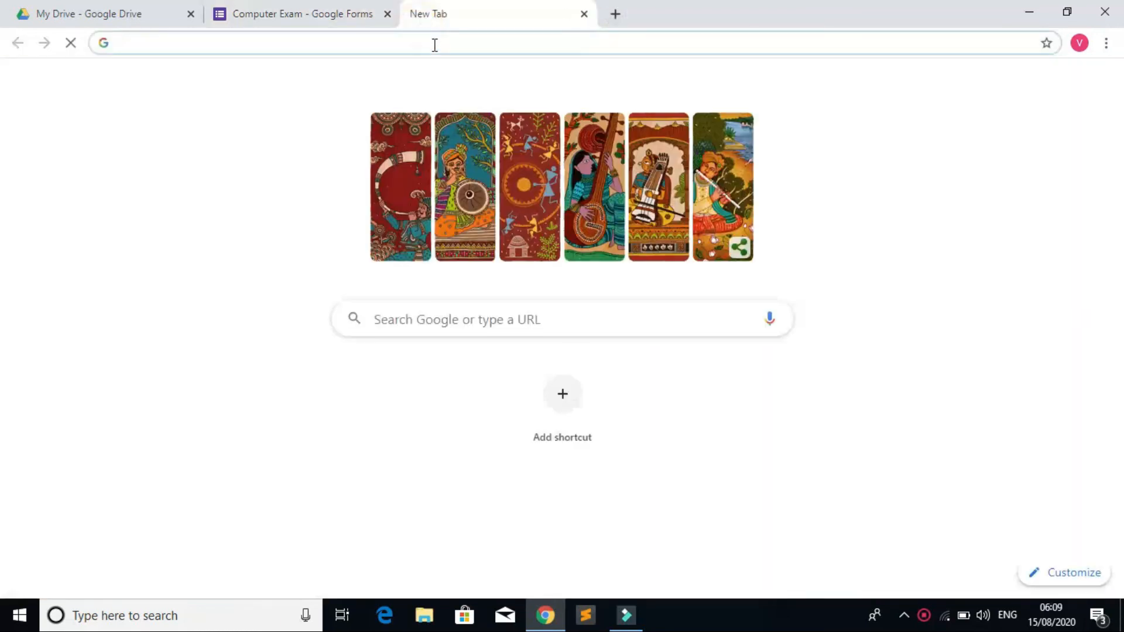
{"action": "right_click", "coordinate": [433, 44]}
{"action": "left_click", "coordinate": [479, 155]}
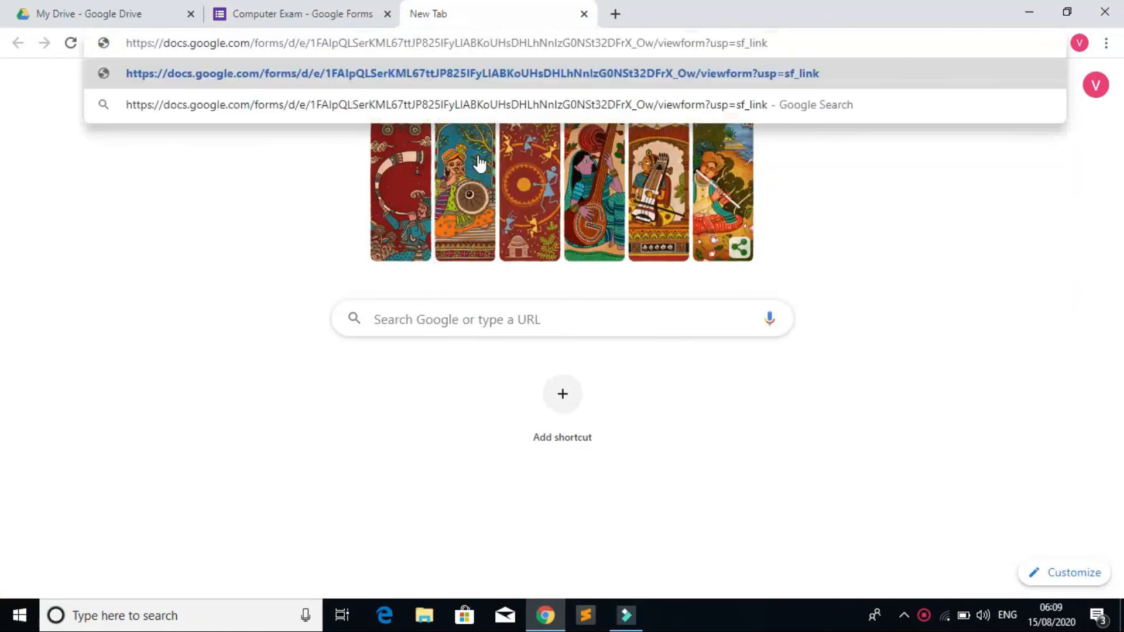
{"action": "key", "text": "Return"}
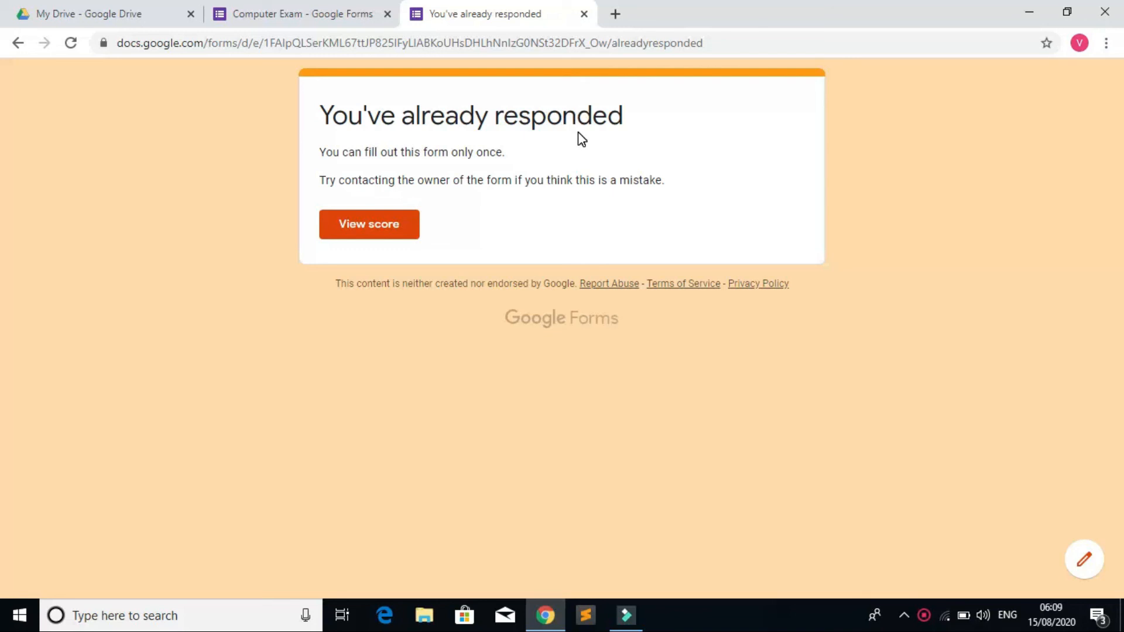
Step: Open View score to see 2/4 points: mouse correct, Devanagari answer wrong
{"action": "left_click", "coordinate": [371, 229]}
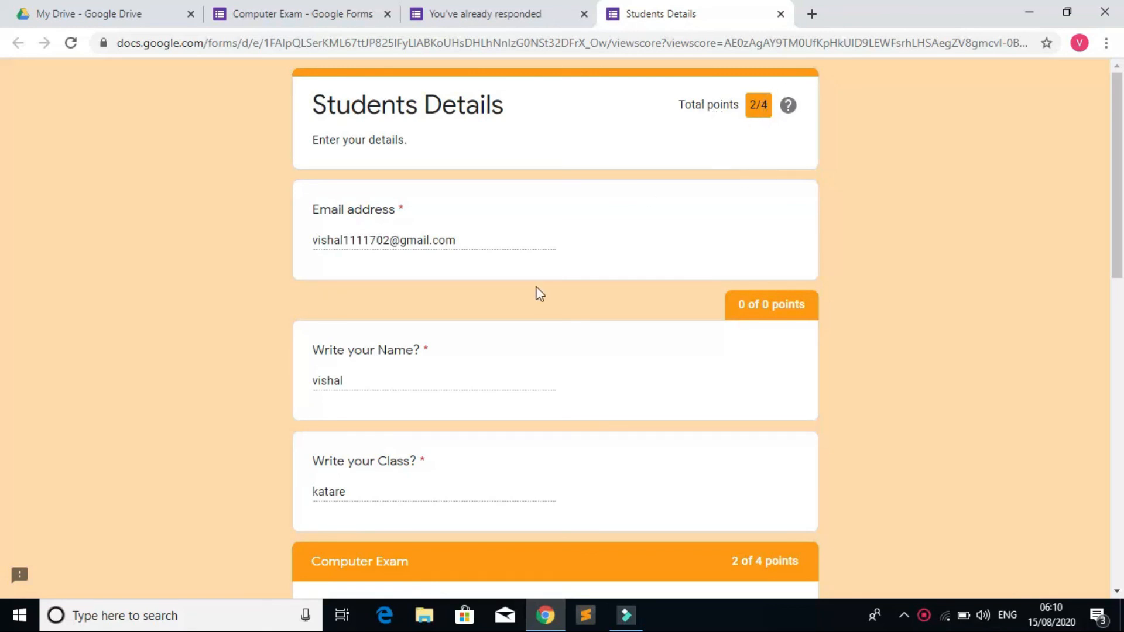
{"action": "scroll", "coordinate": [535, 291], "scroll_direction": "down", "scroll_amount": 5}
{"action": "scroll", "coordinate": [439, 439], "scroll_direction": "down", "scroll_amount": 6}
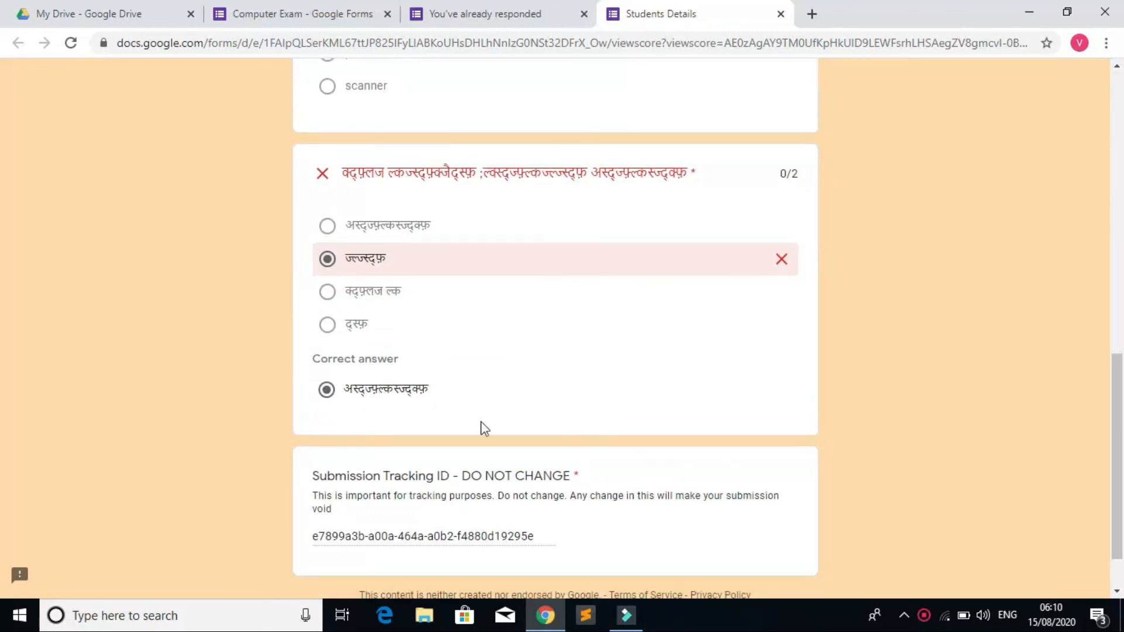
{"action": "scroll", "coordinate": [482, 427], "scroll_direction": "down", "scroll_amount": 1}
{"action": "scroll", "coordinate": [497, 403], "scroll_direction": "up", "scroll_amount": 15}
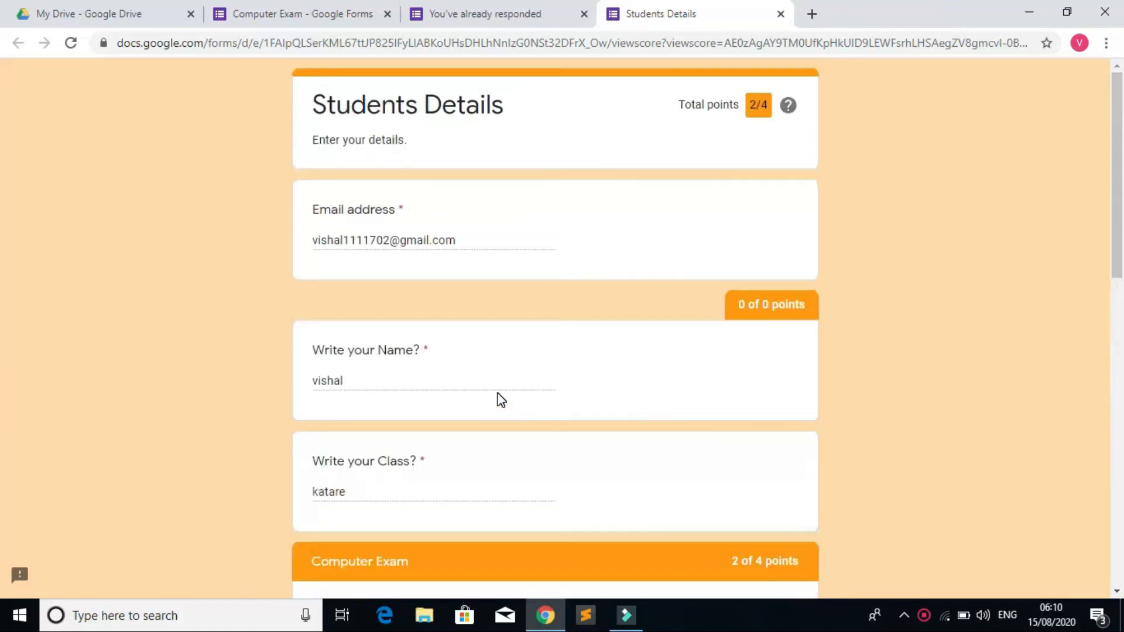
{"action": "scroll", "coordinate": [501, 400], "scroll_direction": "down", "scroll_amount": 15}
{"action": "scroll", "coordinate": [533, 366], "scroll_direction": "up", "scroll_amount": 7}
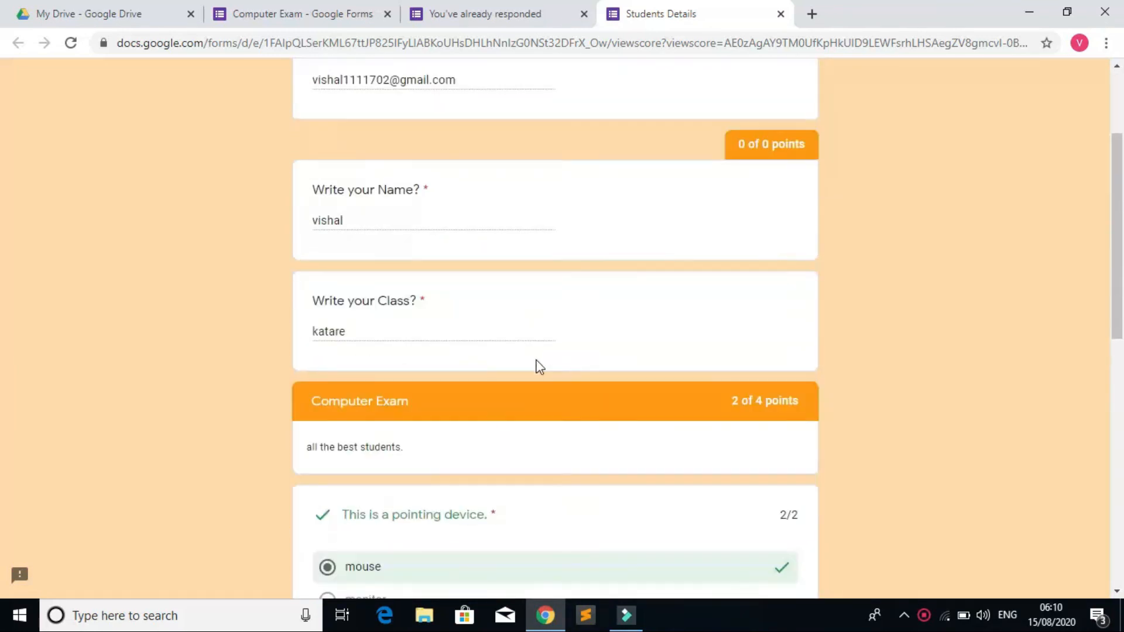